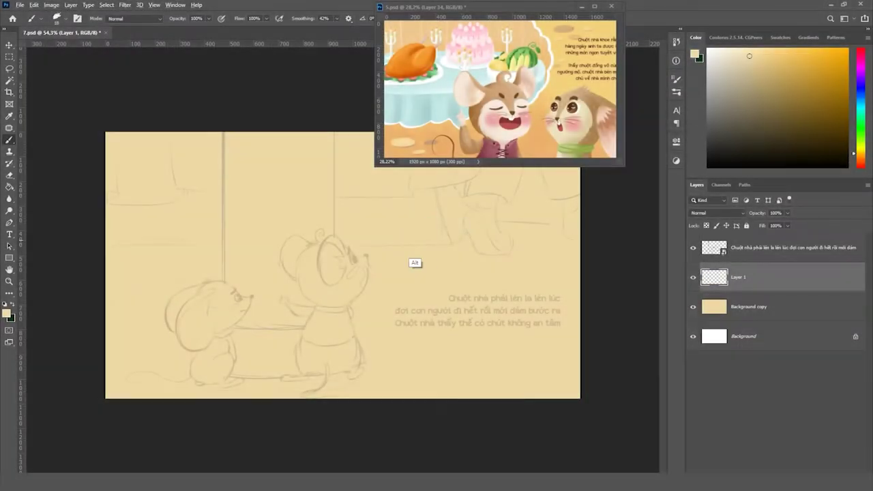
Paint a pink-red floor across the lower canvas with a large brush
click(773, 72)
mouse_move(122, 300)
mouse_down()
mouse_move(560, 321)
mouse_move(171, 354)
mouse_move(144, 392)
mouse_up()
key(ctrl+minus)
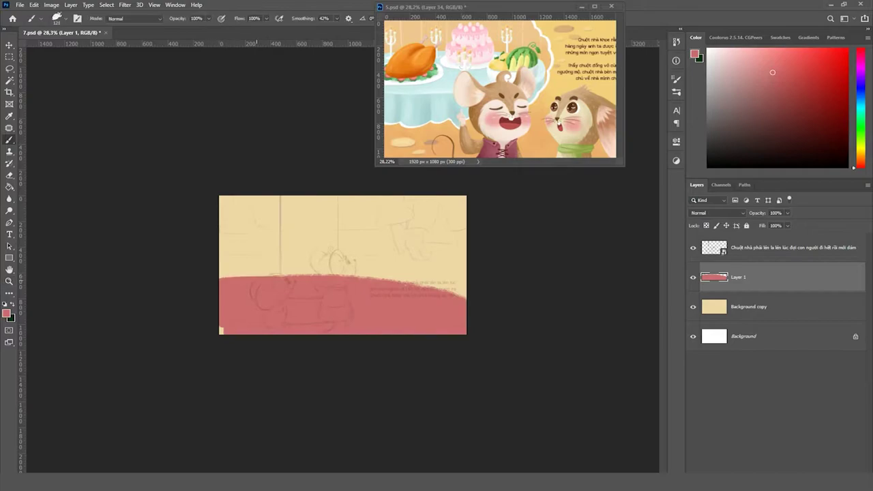
key(ctrl+plus)
key(ctrl+plus)
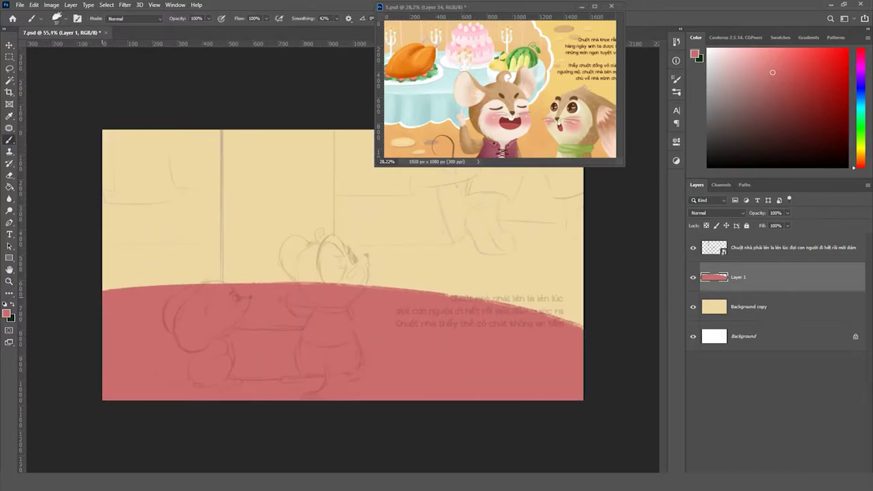
key(ctrl+plus)
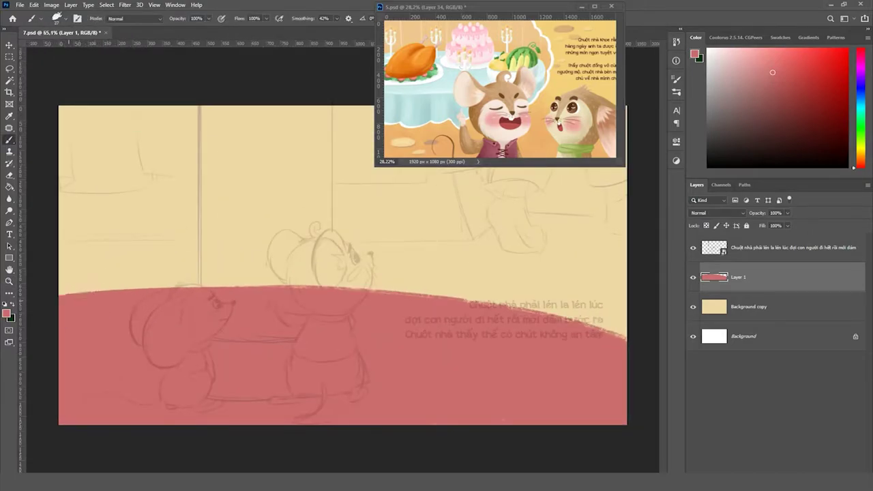
Rotate the view upside down and pan along the floor edge to the canvas corner
scroll(80, 318, up, 3)
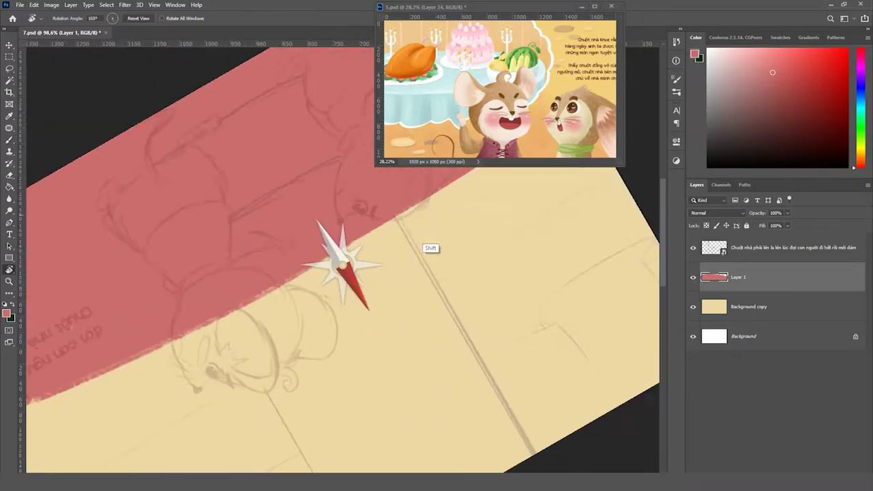
drag(382, 205, 432, 245)
key(b)
key(F5)
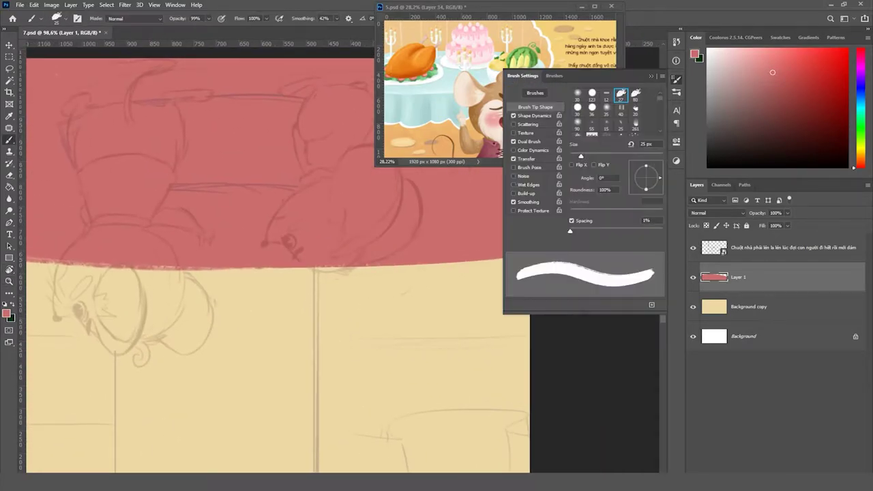
key(F5)
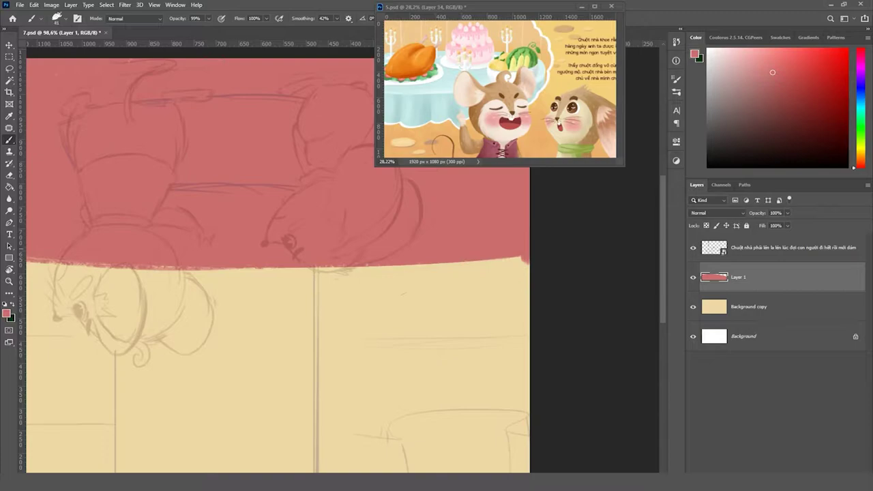
drag(273, 273, 359, 273)
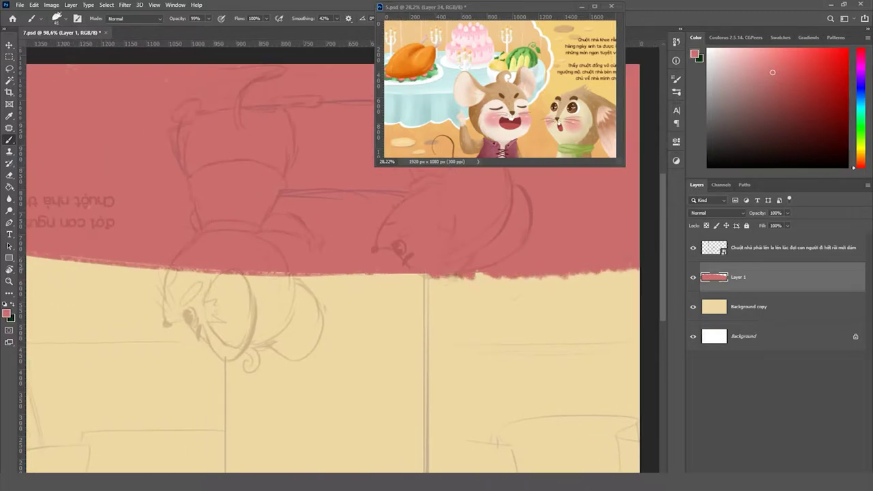
drag(273, 273, 490, 307)
drag(341, 272, 412, 281)
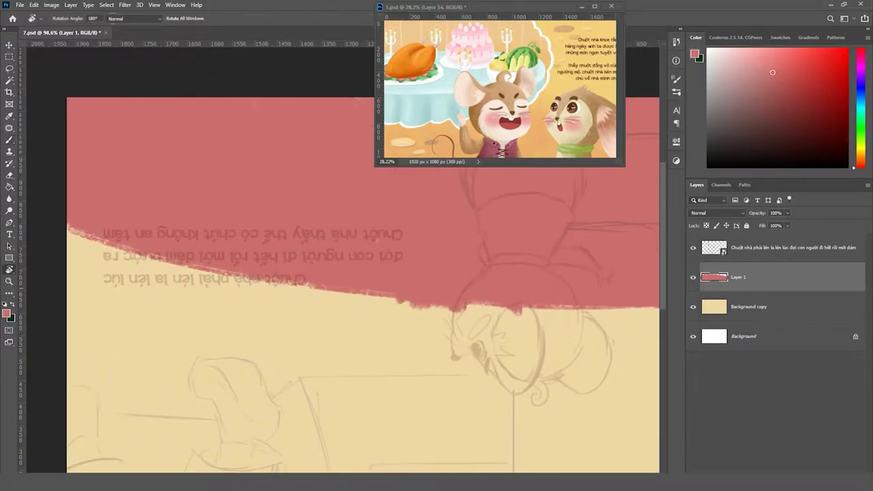
drag(273, 273, 332, 272)
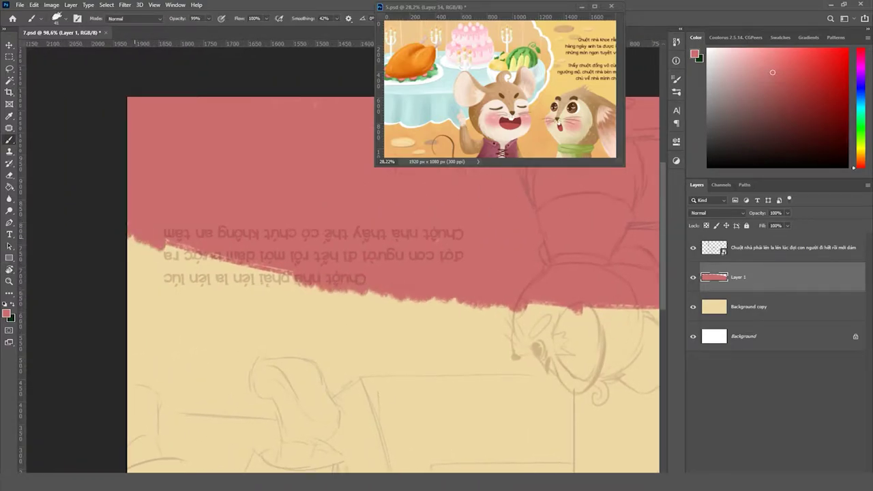
Turn the view back upright and lock the floor layer's transparency
key(ctrl+0)
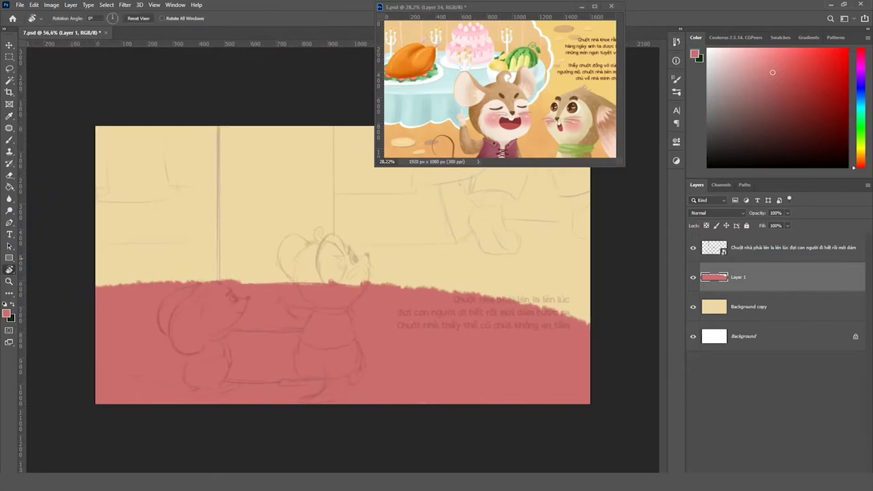
scroll(371, 260, up, 3)
scroll(372, 260, down, 3)
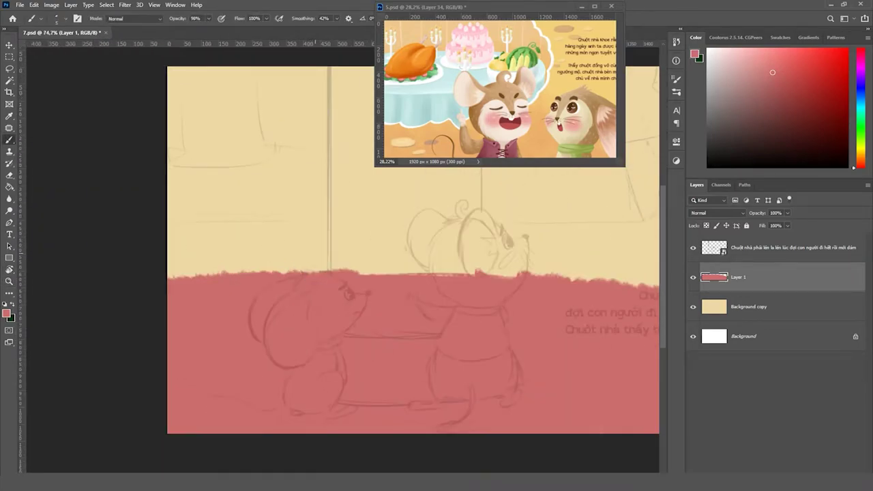
scroll(372, 259, down, 1)
key(slash)
On a new layer, paint a darker beige wall block across the upper left
key(ctrl+shift+alt+n)
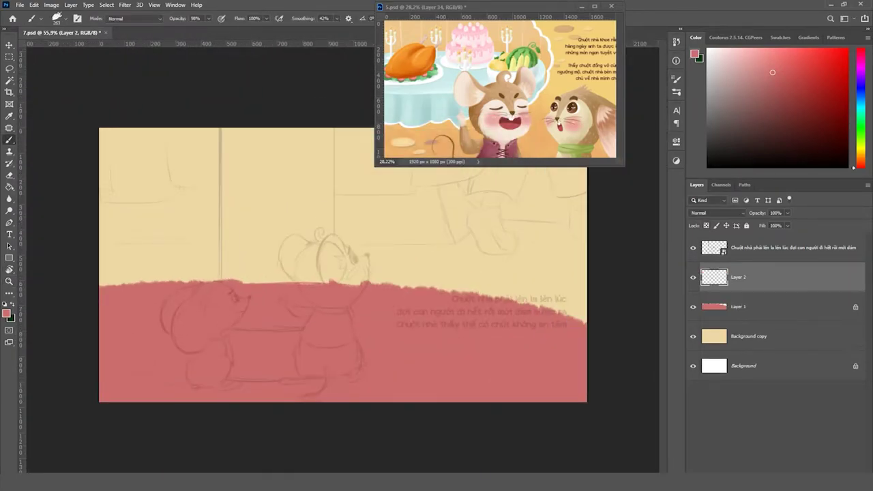
alt+click(417, 253)
mouse_move(99, 234)
mouse_down()
mouse_move(452, 235)
mouse_move(417, 164)
mouse_up()
scroll(343, 265, down, 1)
click(413, 167)
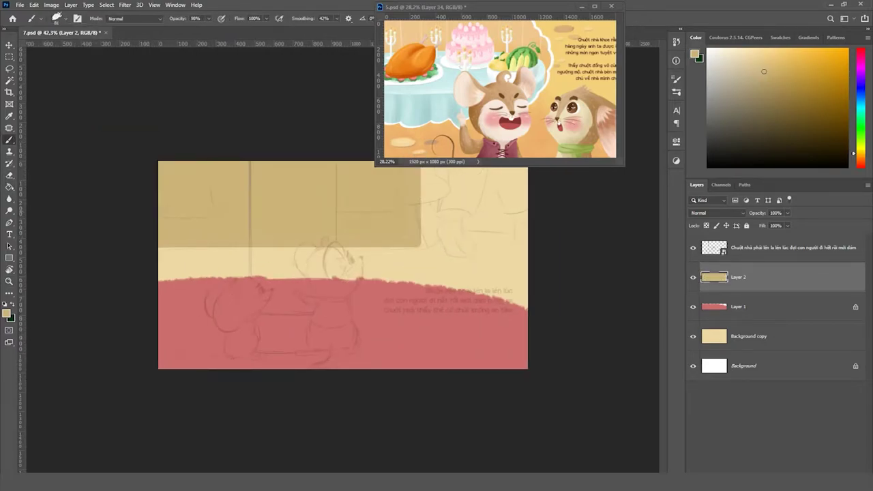
key(ctrl+z)
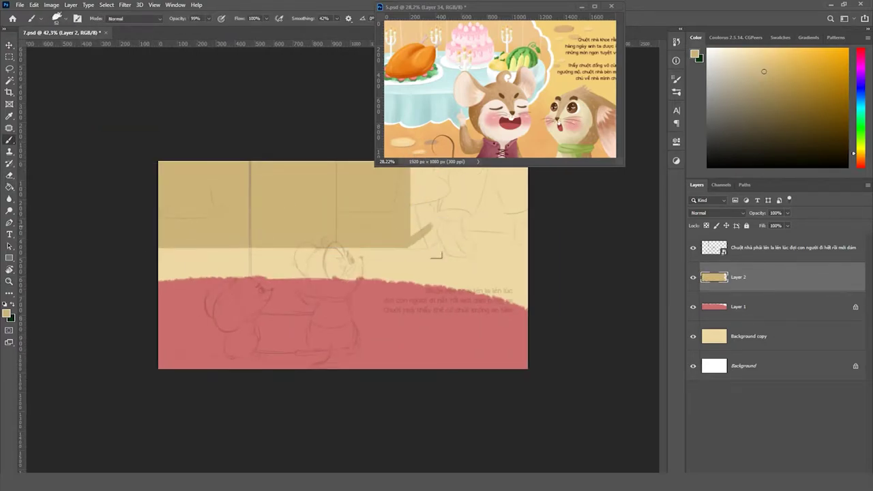
scroll(345, 265, up, 1)
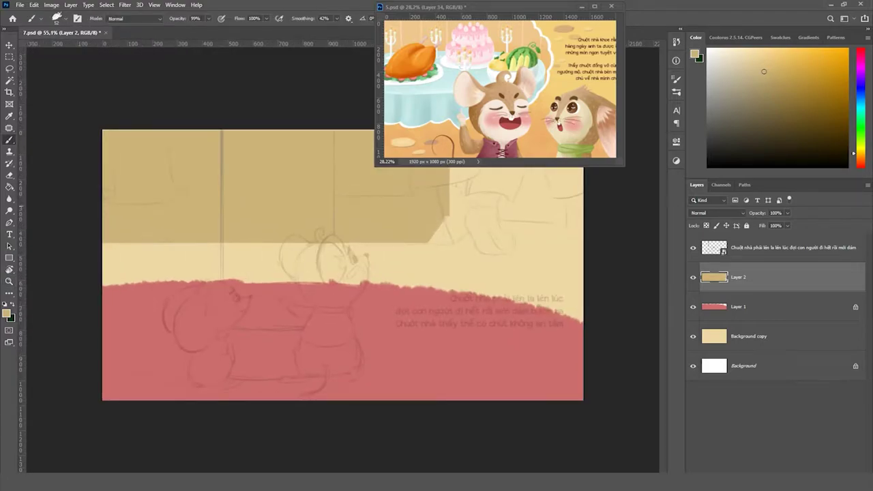
Erase the wall block's edges clean and lock the wall layer's transparency
key(e)
scroll(440, 239, up, 2)
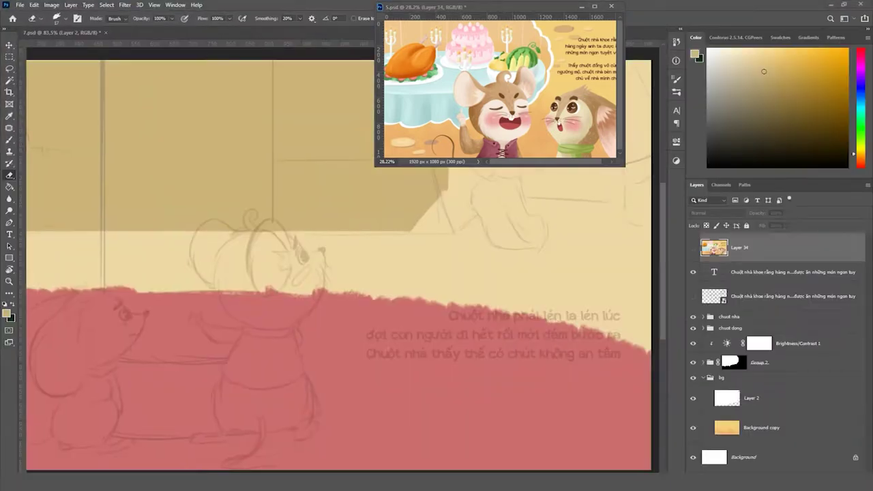
drag(341, 273, 251, 320)
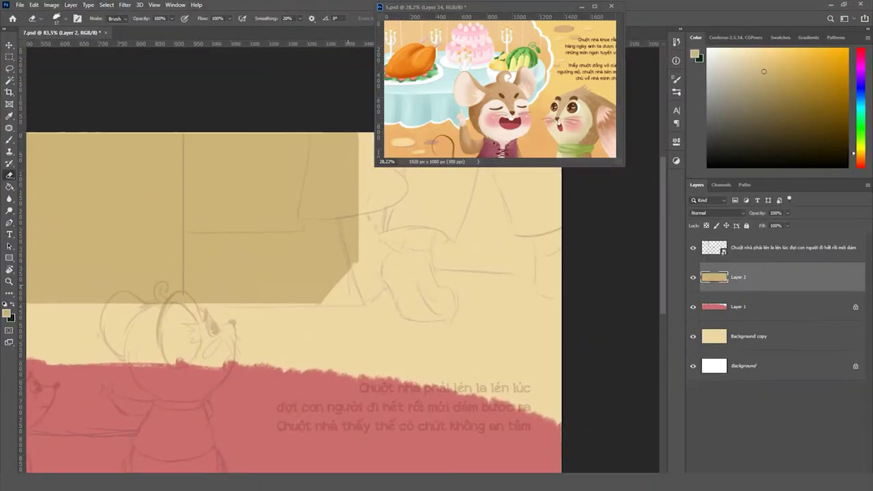
scroll(294, 300, down, 2)
scroll(293, 300, down, 1)
key(b)
scroll(341, 266, up, 2)
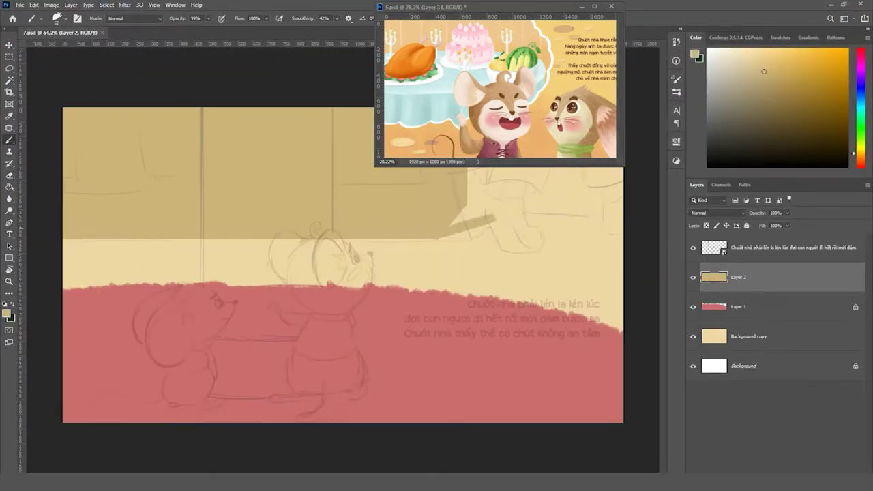
key(e)
scroll(343, 266, down, 3)
key(/)
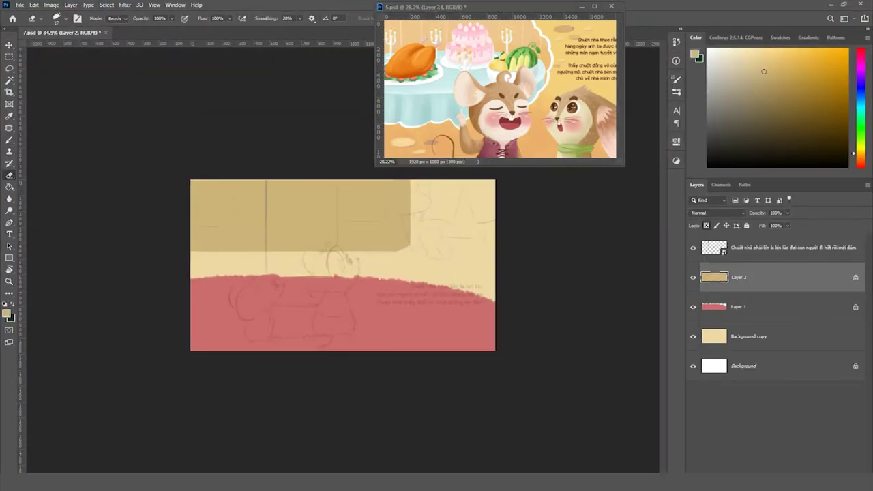
Add a new layer and group the background layers as 'bg'
key(b)
key(ctrl+shift+alt+n)
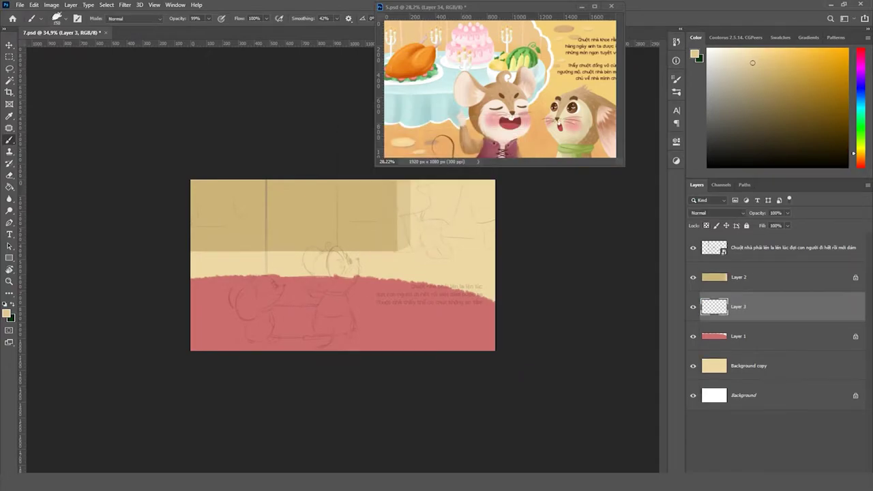
key(ctrl+g)
text(bg)
key(Return)
key(Escape)
scroll(343, 266, up, 2)
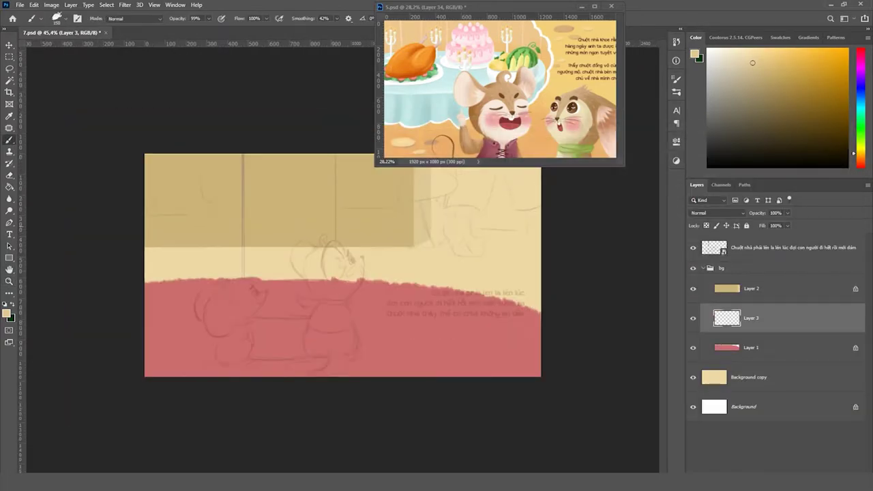
Paint a cyan block in the top right of the scene
drag(430, 239, 539, 235)
scroll(344, 265, down, 2)
drag(405, 191, 481, 239)
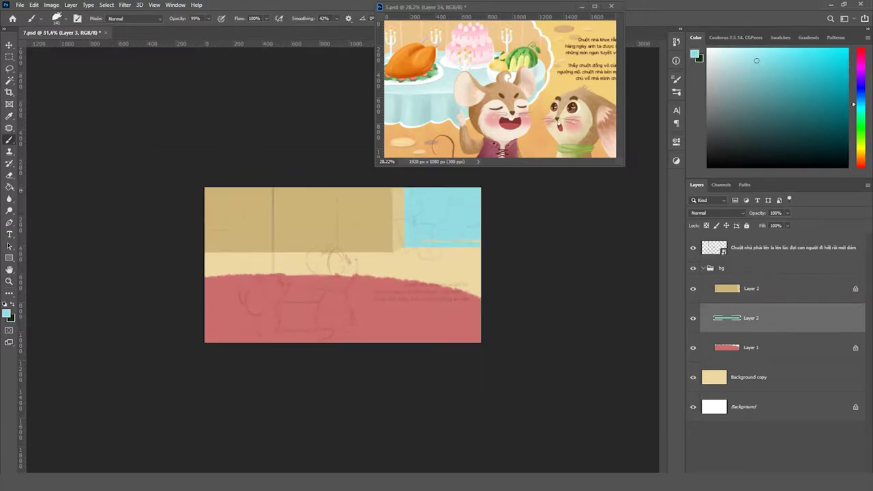
scroll(343, 264, up, 3)
scroll(343, 265, down, 1)
Create Layer 4 above Layer 2
click(750, 288)
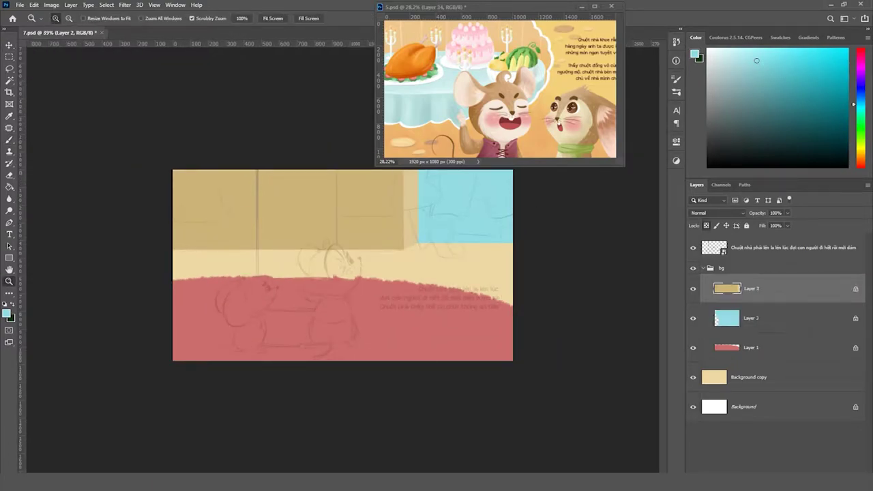
key(v)
key(ctrl+shift+n)
key(Return)
key(b)
Paint a tan-orange trunk half with a flared base on Layer 4
alt+click(287, 212)
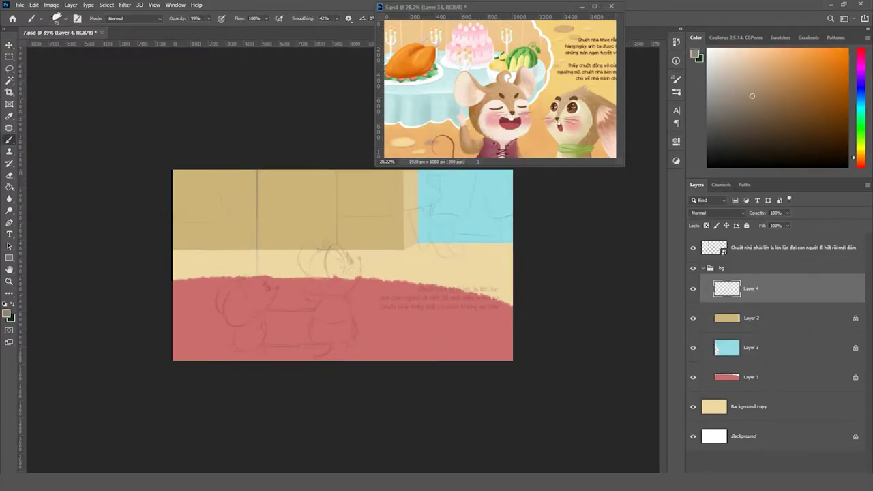
drag(294, 170, 295, 333)
key(ctrl+z)
scroll(342, 265, up, 1)
drag(248, 154, 248, 312)
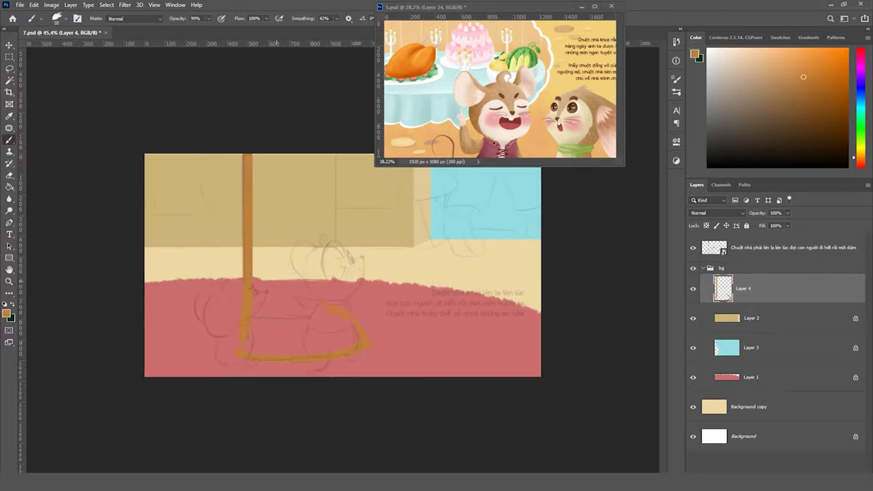
drag(334, 154, 334, 281)
key(e)
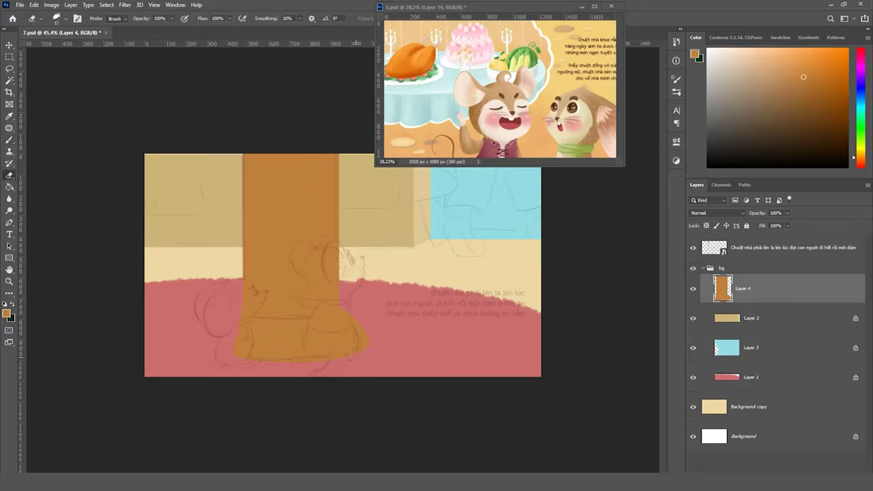
Duplicate the trunk, flip it horizontally, shift it 101 px right, merge, and add a layer above Layer 2
key(v)
scroll(355, 273, up, 1)
key(ctrl+j)
right_click(314, 191)
click(354, 352)
drag(285, 311, 320, 311)
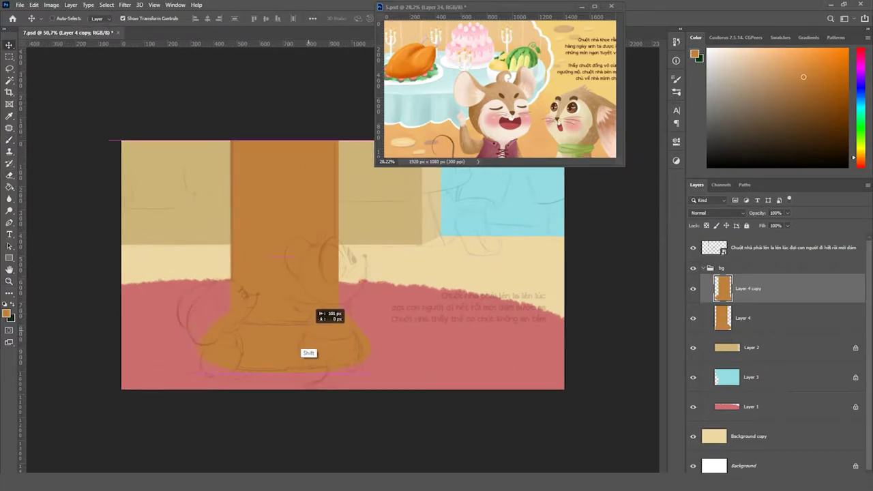
key(ctrl+e)
key(z)
click(751, 318)
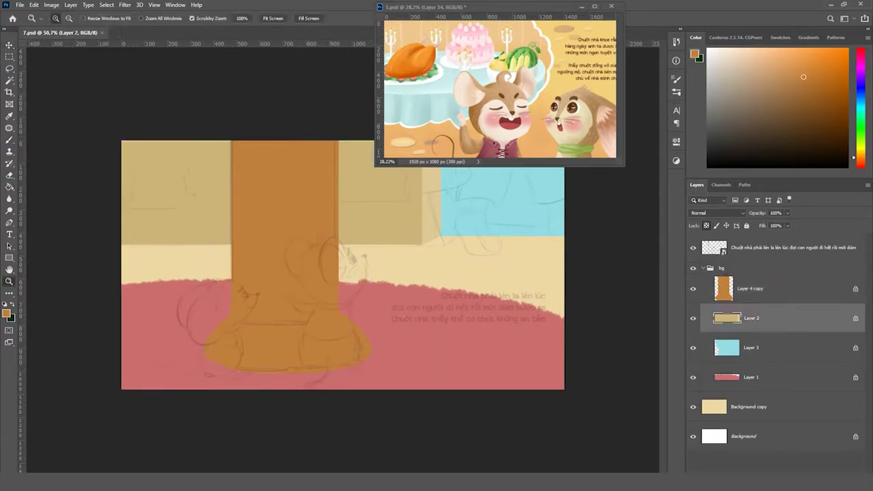
key(ctrl+shift+alt+n)
Try a light cyan stroke on the left wall, undo it, and zoom out over the scene
key(b)
drag(134, 204, 176, 204)
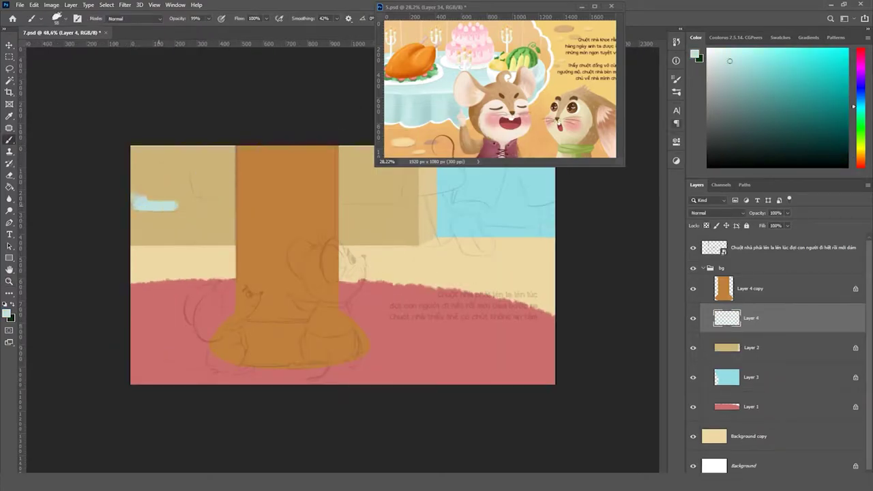
key(ctrl+z)
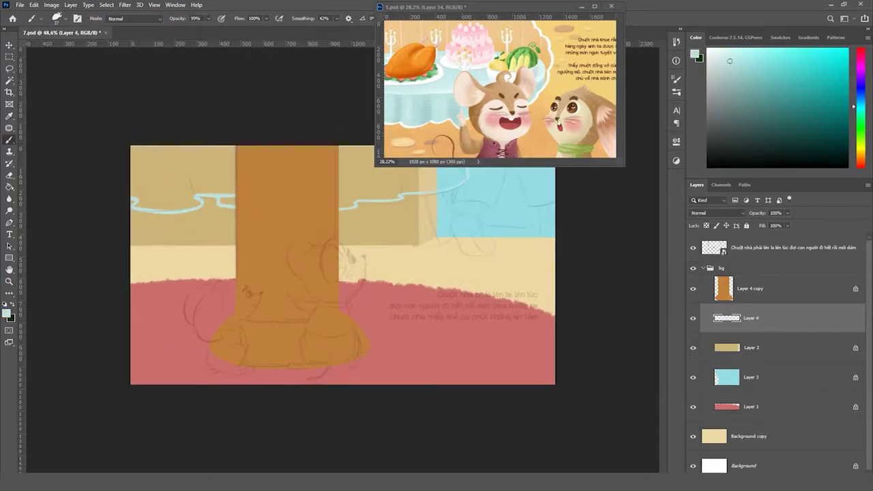
key(ctrl+minus)
scroll(267, 232, up, 1)
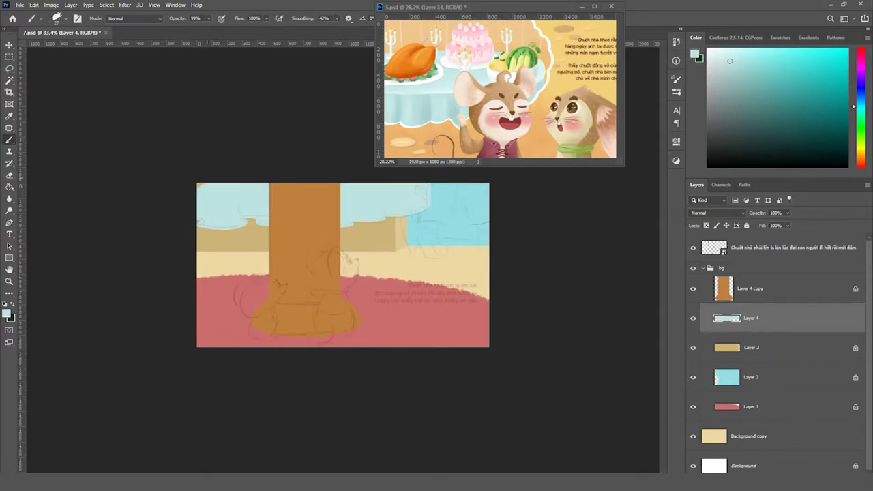
scroll(266, 232, up, 2)
scroll(267, 232, up, 2)
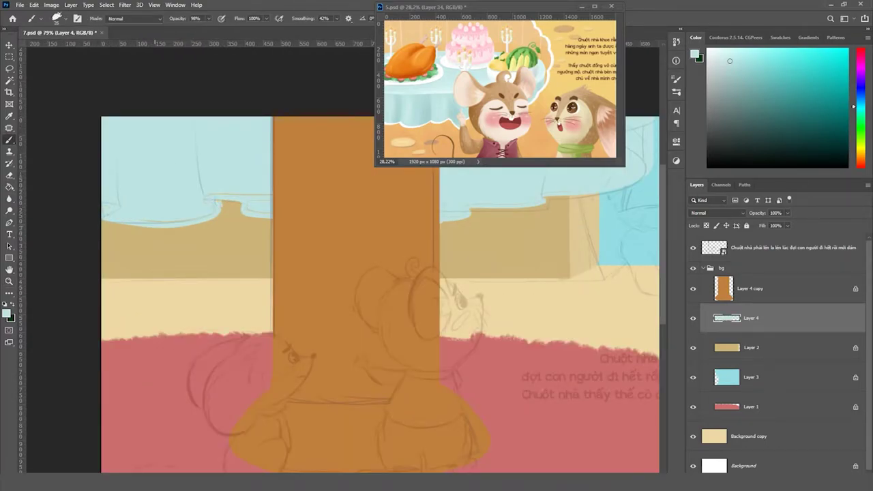
mouse_move(456, 221)
mouse_down()
mouse_move(380, 225)
mouse_move(273, 252)
mouse_up()
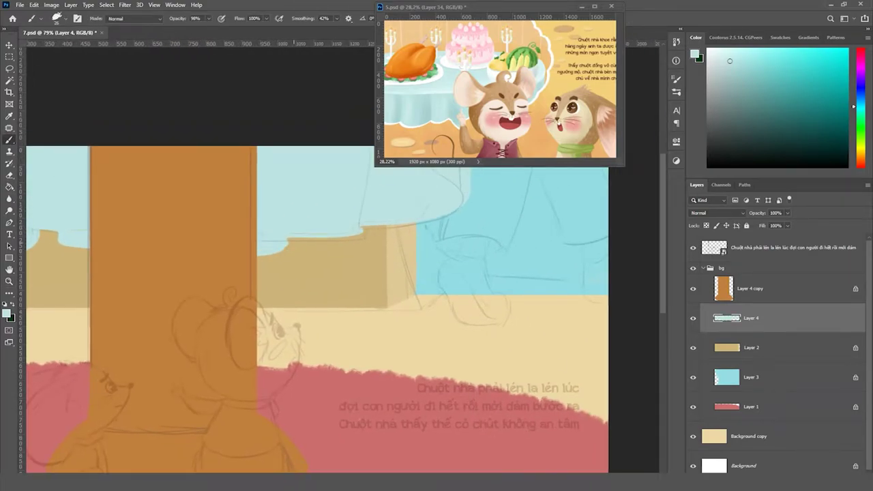
scroll(341, 252, down, 2)
scroll(341, 253, down, 3)
scroll(341, 253, up, 1)
Stretch the pale blue canopy layer taller downward with Free Transform
key(ctrl+t)
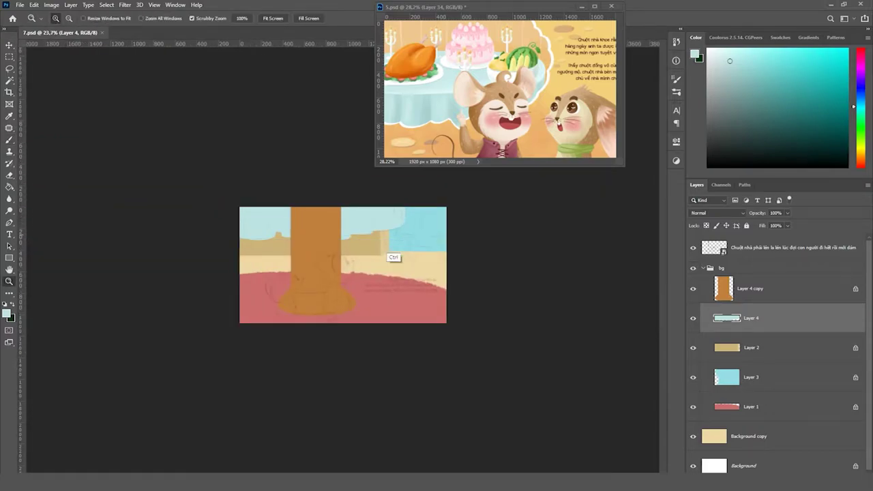
mouse_move(315, 235)
mouse_down()
mouse_move(315, 221)
mouse_move(423, 236)
mouse_up()
key(Return)
key(e)
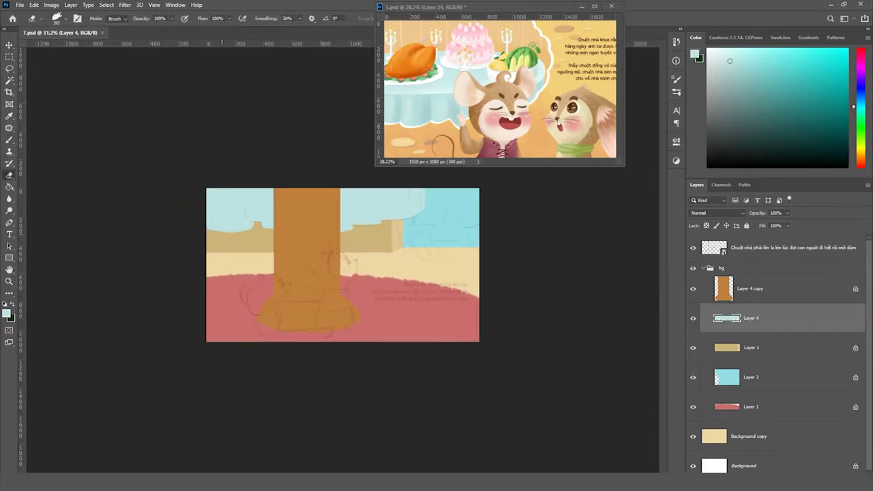
scroll(342, 266, up, 2)
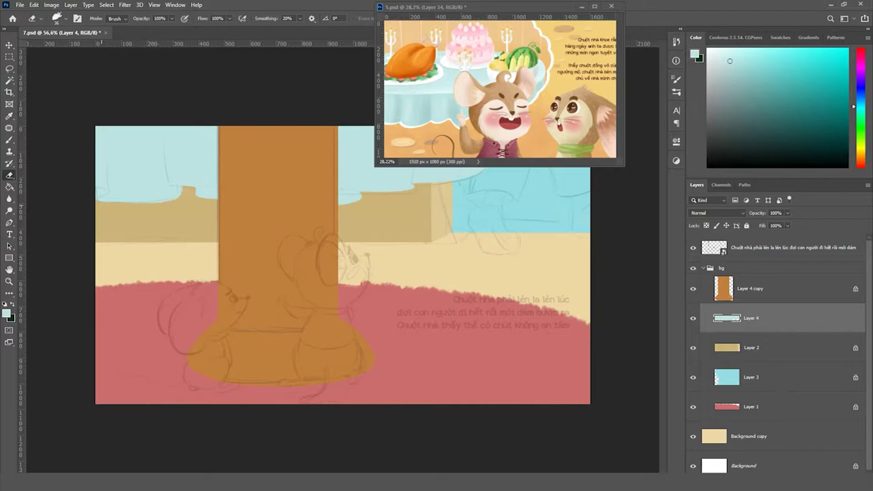
key(b)
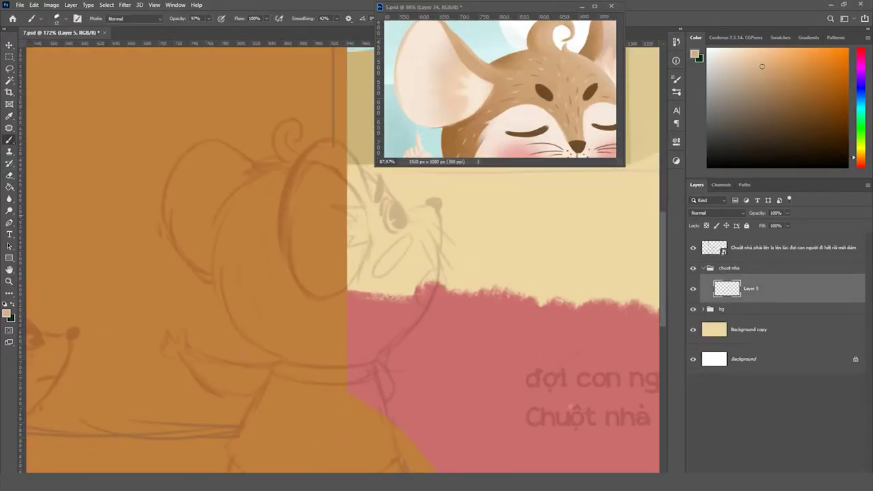
Outline the right mouse's round head
drag(417, 182, 342, 331)
key(ctrl+z)
mouse_move(273, 135)
mouse_down()
mouse_move(201, 225)
mouse_move(203, 256)
mouse_up()
drag(212, 162, 192, 258)
drag(217, 177, 238, 311)
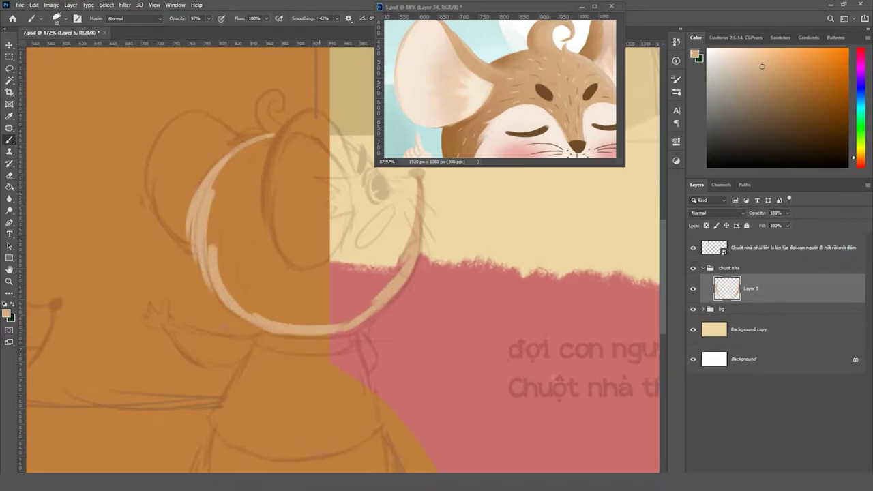
scroll(242, 205, down, 1)
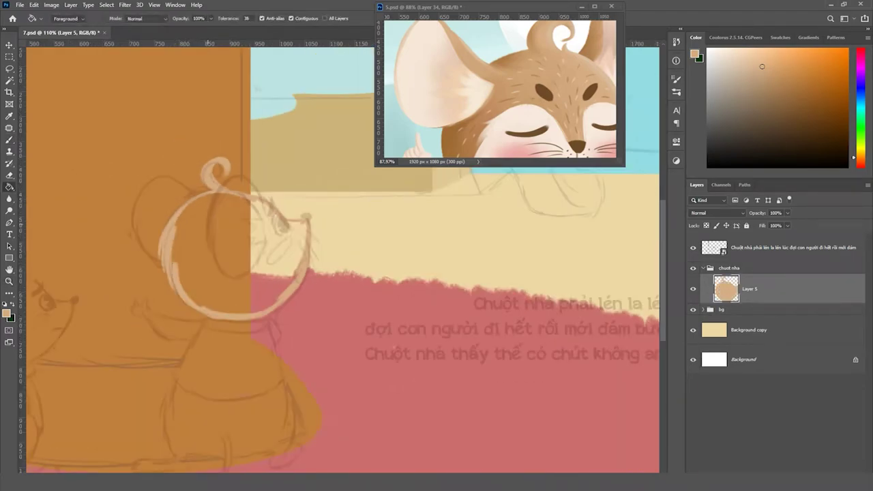
key(v)
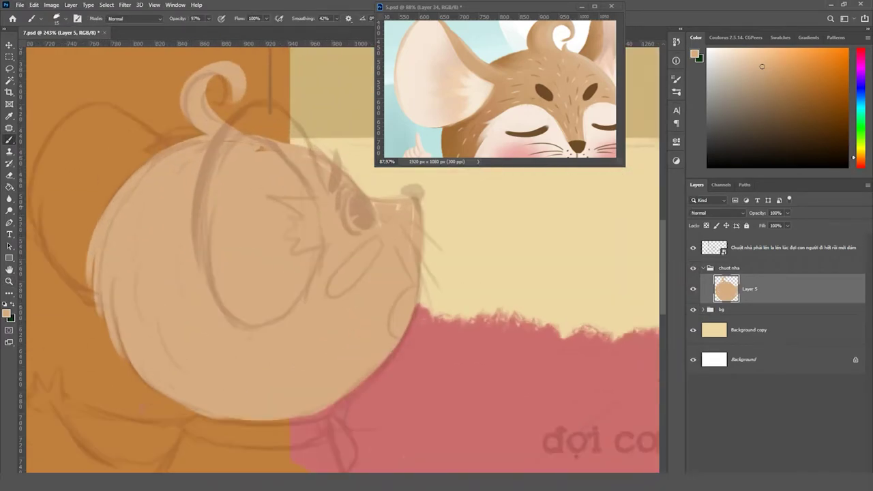
scroll(402, 321, down, 2)
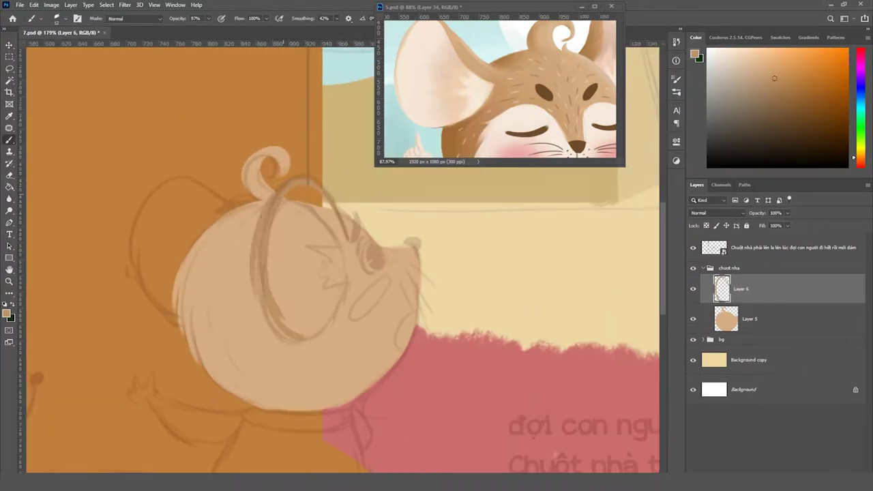
Outline the front ear and paint the back ear on a new layer below the head
drag(275, 329, 314, 341)
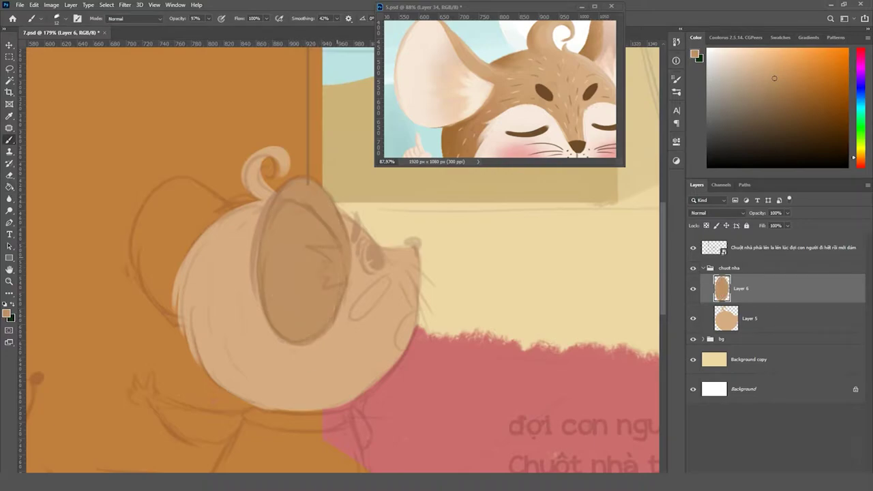
key(ctrl+shift+n)
key(Return)
drag(171, 205, 163, 300)
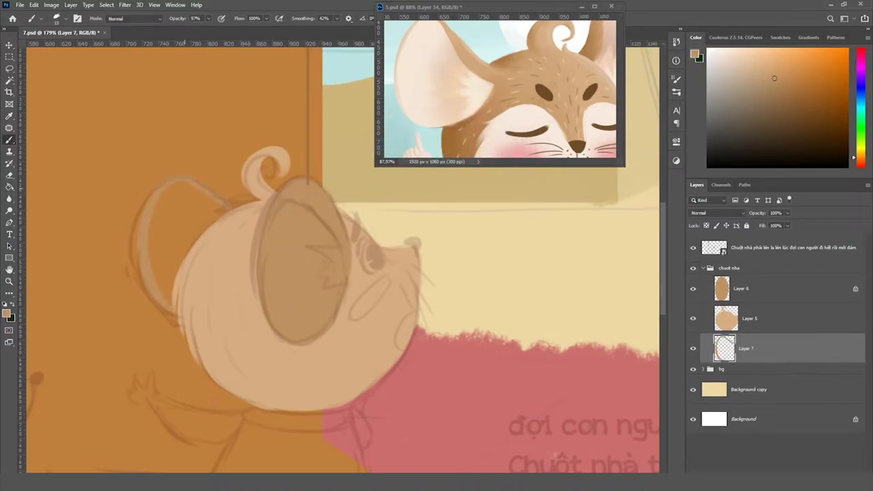
key(ctrl+0)
key(v)
key(alt+bracketright)
On a new body layer, draw the body outline ending in a curled tail
key(ctrl+equal)
key(alt+bracketleft)
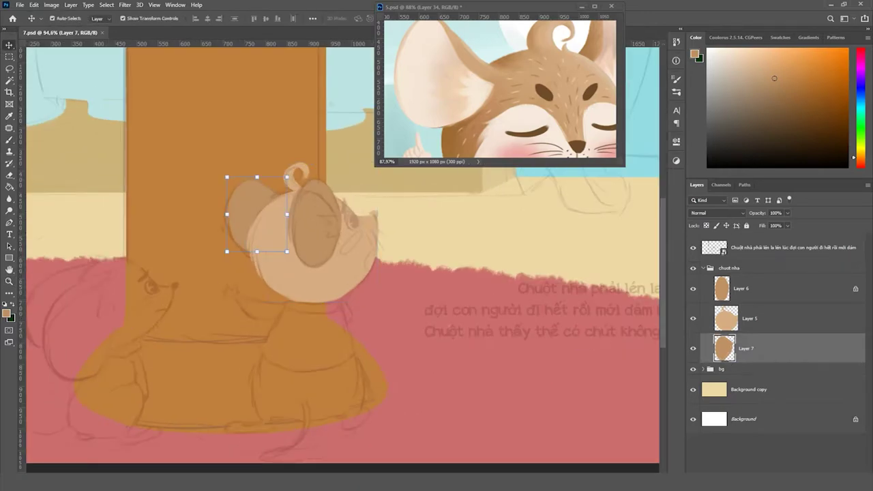
key(b)
key(ctrl+shift+n)
key(Return)
key(ctrl+equal)
drag(238, 263, 196, 376)
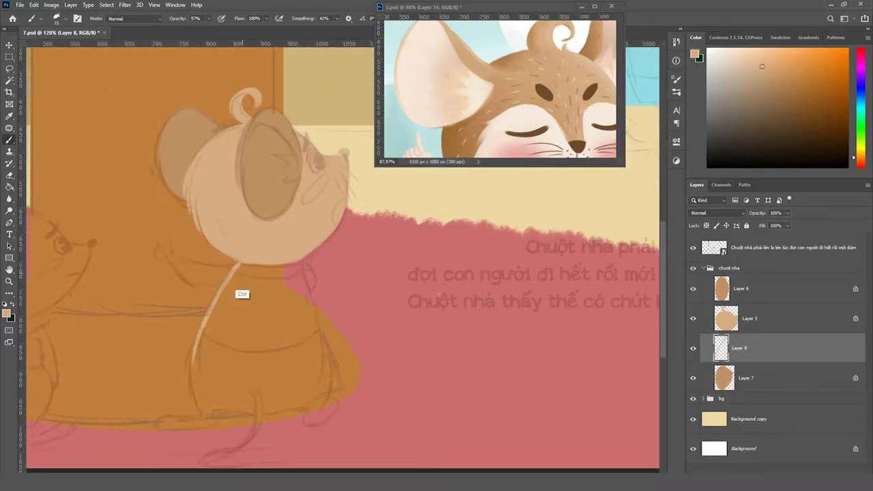
drag(173, 421, 205, 422)
mouse_move(262, 403)
mouse_down()
mouse_move(140, 408)
mouse_move(252, 385)
mouse_up()
Complete the body's right-side outline and fill it with light beige
scroll(340, 423, down, 2)
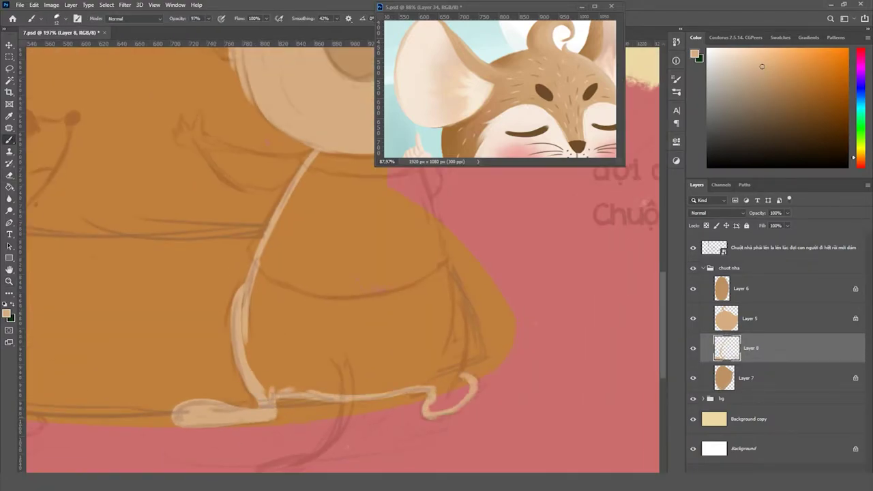
drag(465, 406, 410, 460)
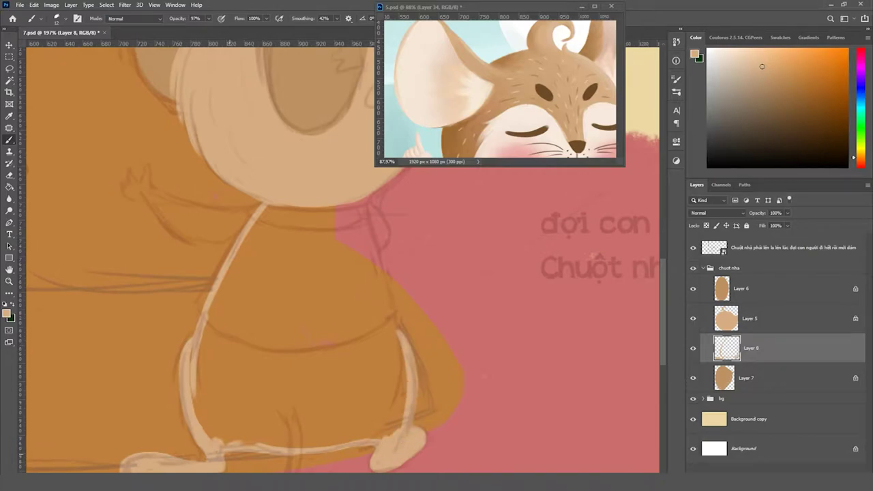
drag(409, 273, 351, 303)
drag(305, 230, 334, 344)
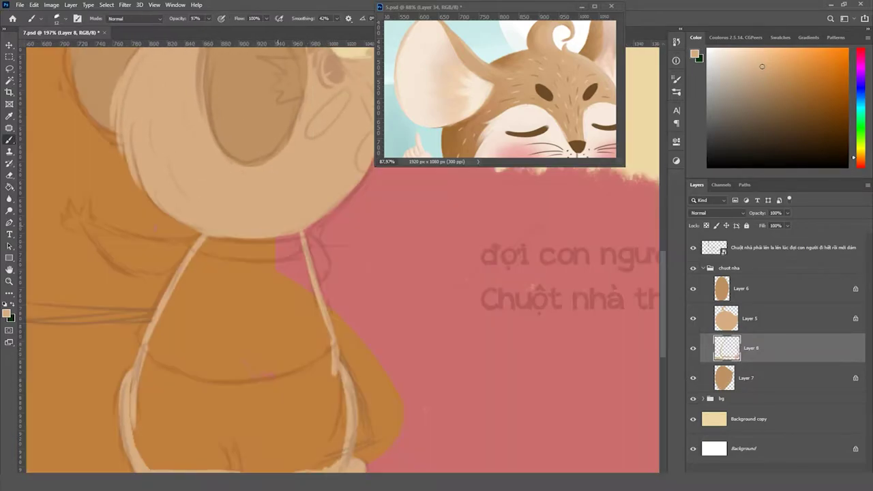
click(238, 355)
drag(239, 354, 243, 298)
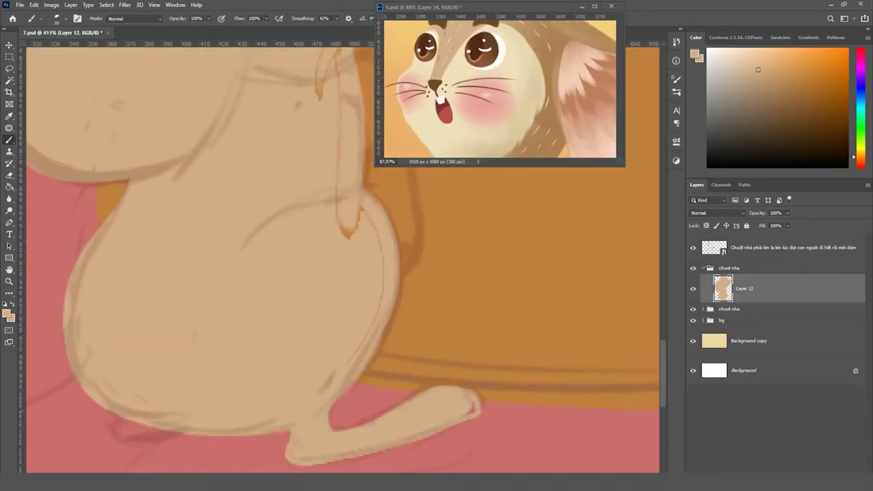
Position the left mouse and add Layer 13 beneath it
drag(409, 307, 319, 205)
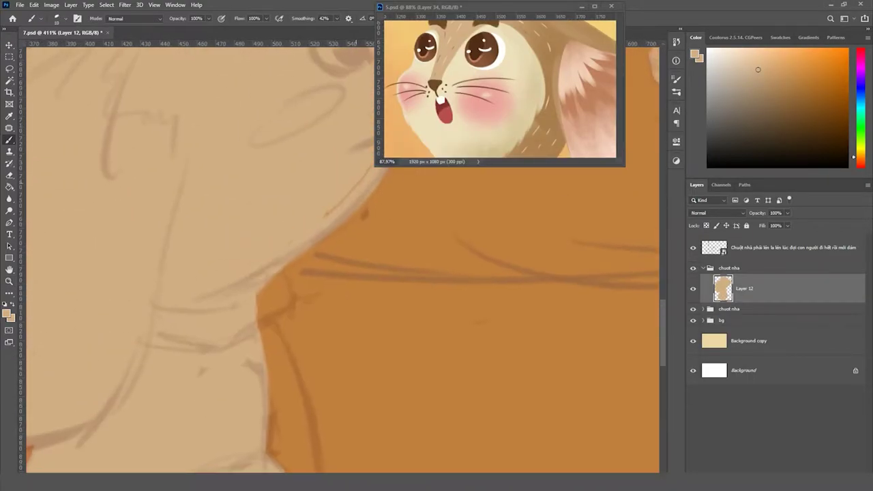
mouse_move(328, 259)
mouse_down()
mouse_move(236, 404)
mouse_move(246, 416)
mouse_move(369, 443)
mouse_move(458, 396)
mouse_up()
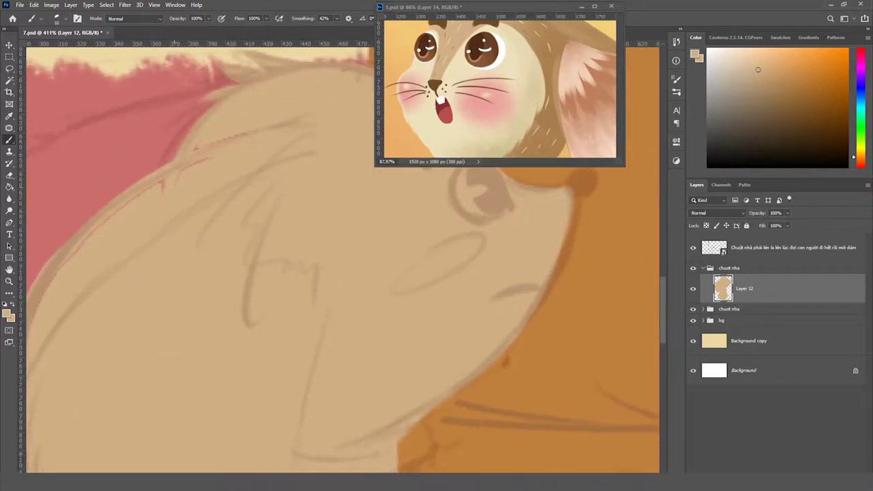
key(v)
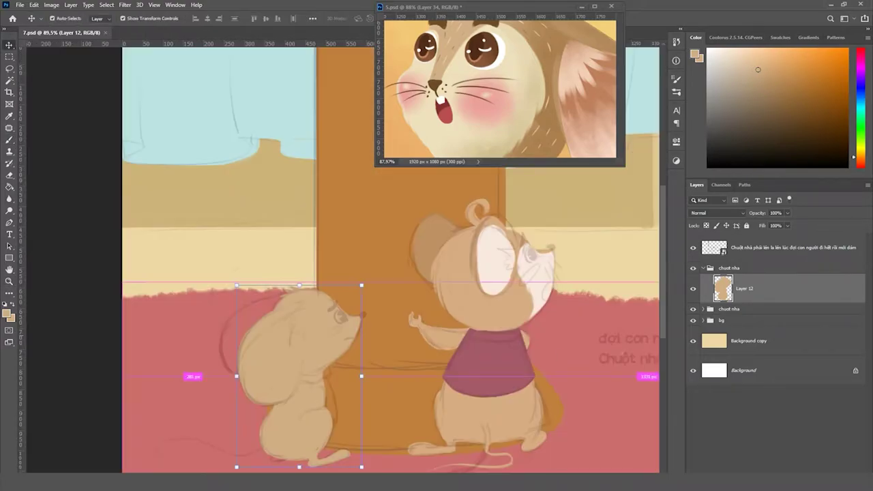
key(ctrl+alt+shift+n)
key(b)
key(ctrl+plus)
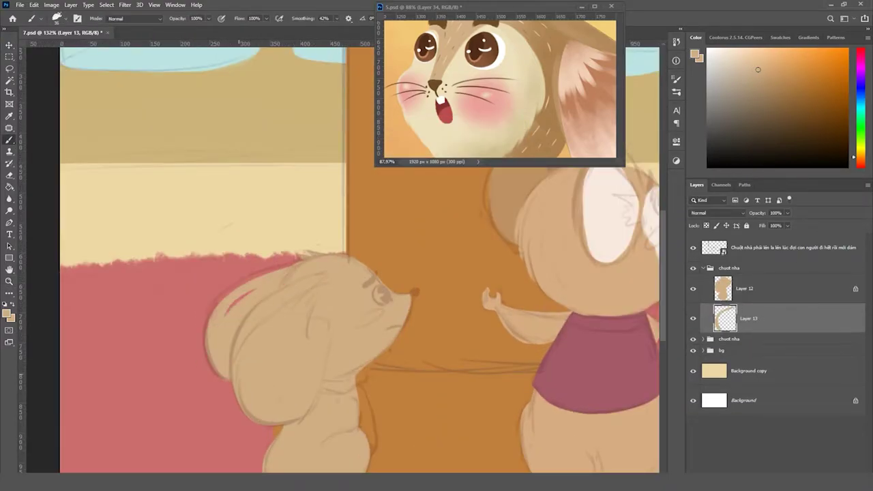
Paint the left mouse's long tail and zoom out to check the whole scene
scroll(362, 296, down, 1)
scroll(355, 298, up, 3)
scroll(339, 316, down, 1)
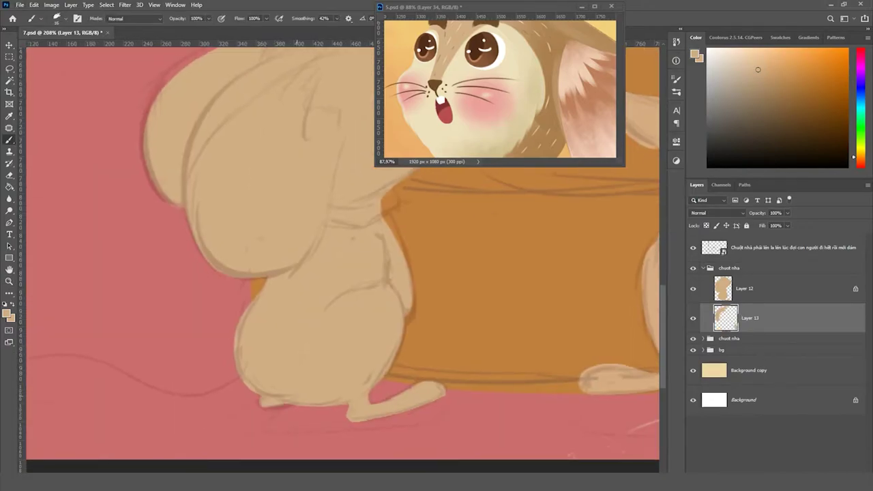
scroll(341, 307, down, 2)
drag(382, 382, 293, 372)
key(z)
alt+click(341, 273)
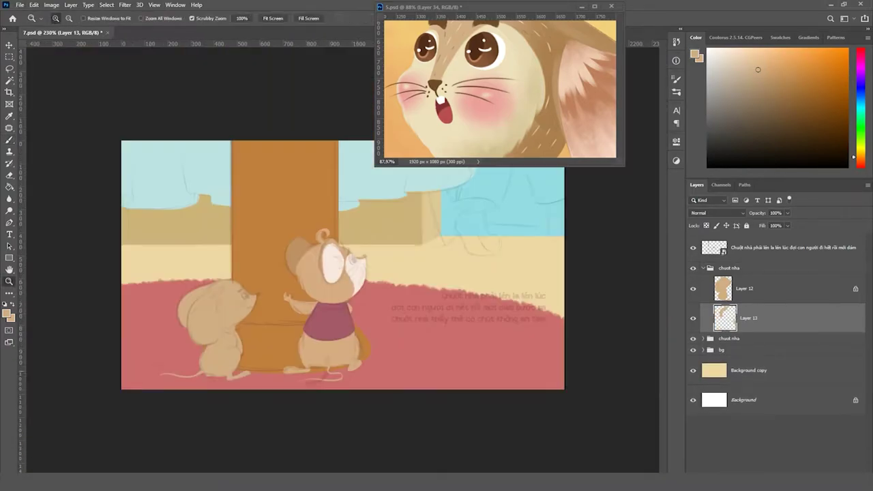
Add a clipped layer and paint the left mouse's face and cheek cream
key(b)
key(ctrl+alt+shift+n)
key(ctrl+a)
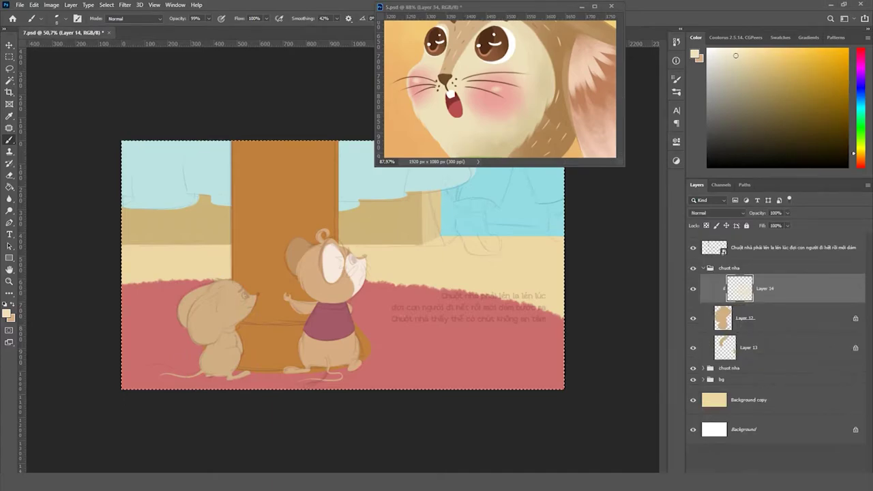
scroll(228, 297, up, 5)
mouse_move(270, 272)
mouse_down()
mouse_move(307, 328)
mouse_move(263, 372)
mouse_up()
mouse_move(273, 341)
mouse_down()
mouse_move(311, 324)
mouse_move(301, 355)
mouse_up()
scroll(325, 391, down, 2)
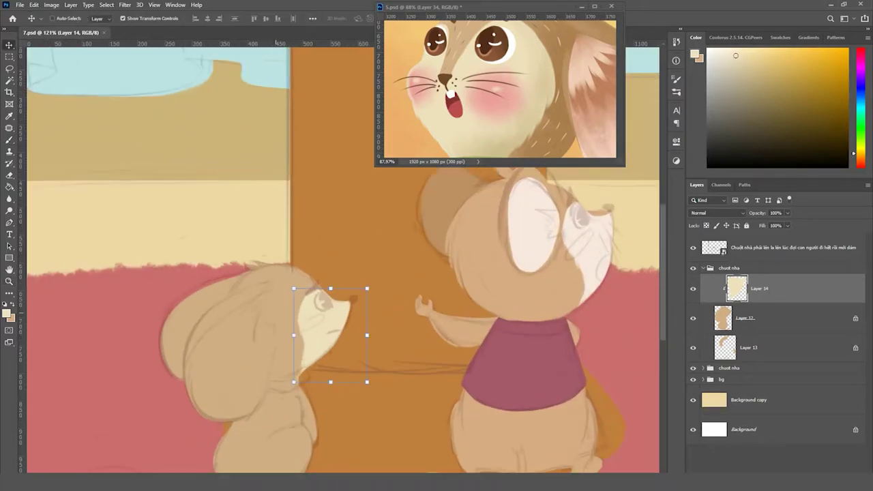
Highlight the left mouse's ear and fill its inner area cream
drag(263, 292, 201, 369)
drag(321, 307, 358, 273)
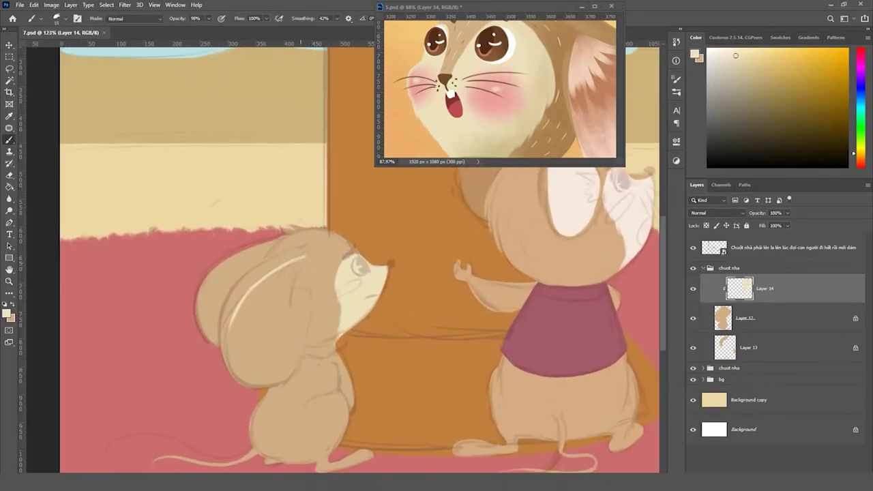
scroll(242, 379, up, 2)
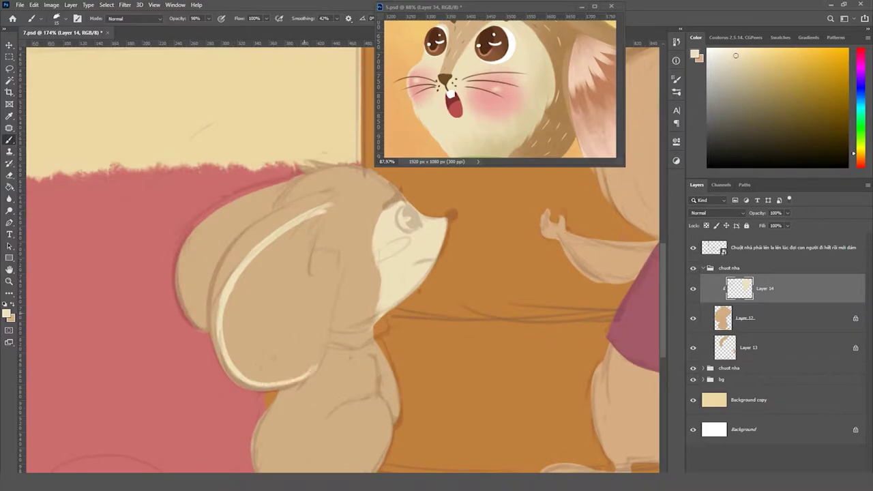
mouse_move(305, 374)
mouse_down()
mouse_move(326, 300)
mouse_move(329, 208)
mouse_up()
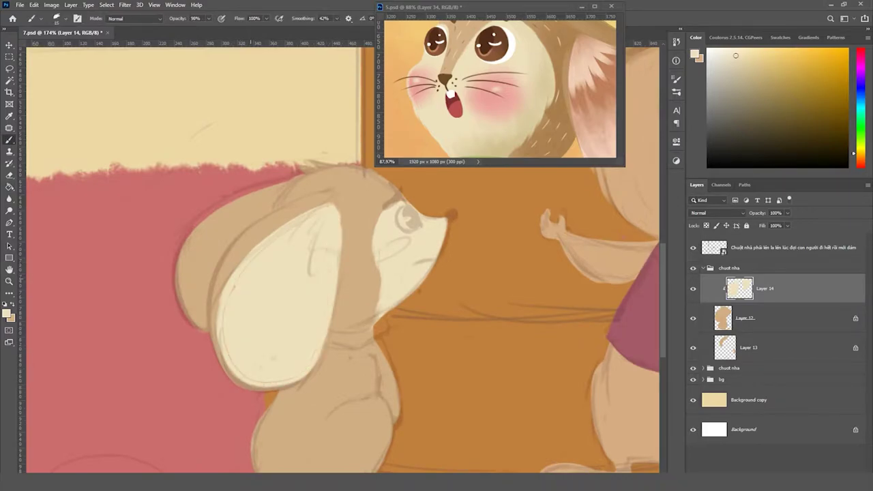
scroll(313, 317, down, 1)
key(v)
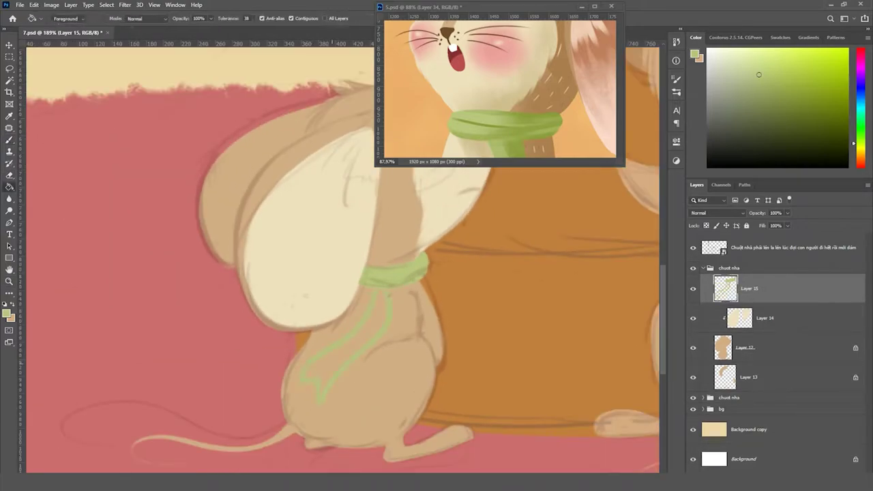
key(e)
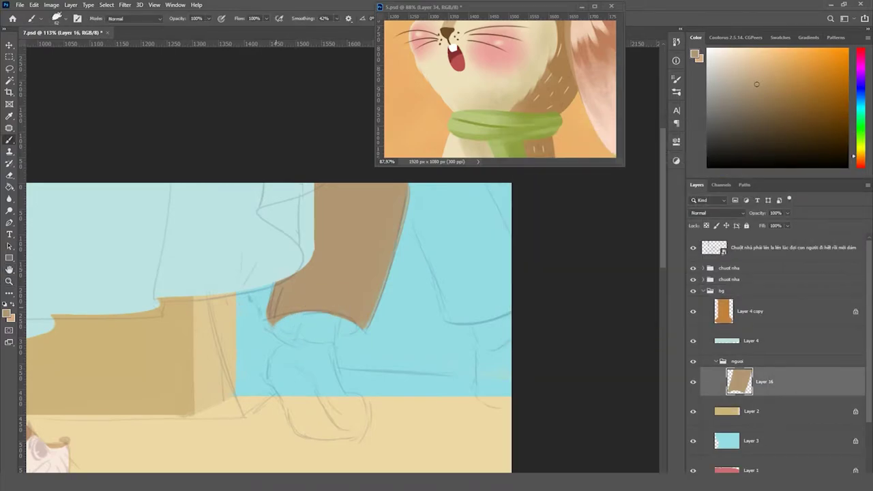
Outline the background figure's boot and fill it dark grey
scroll(408, 310, down, 1)
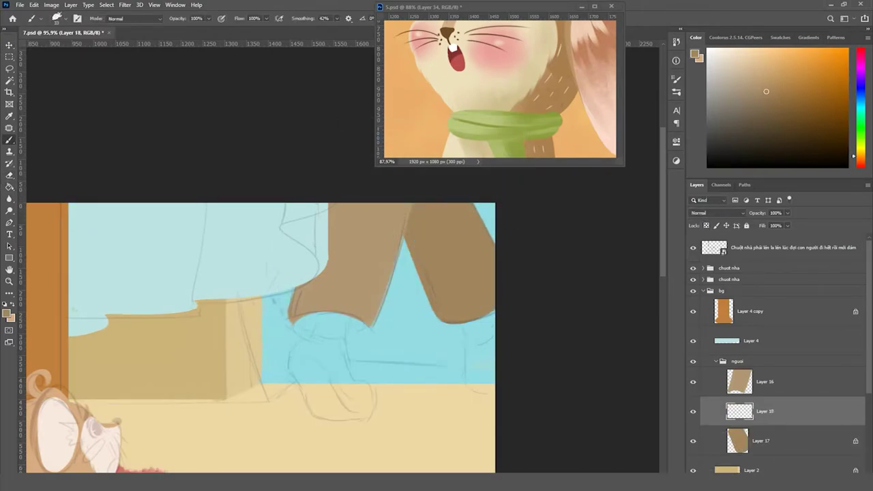
scroll(315, 414, up, 5)
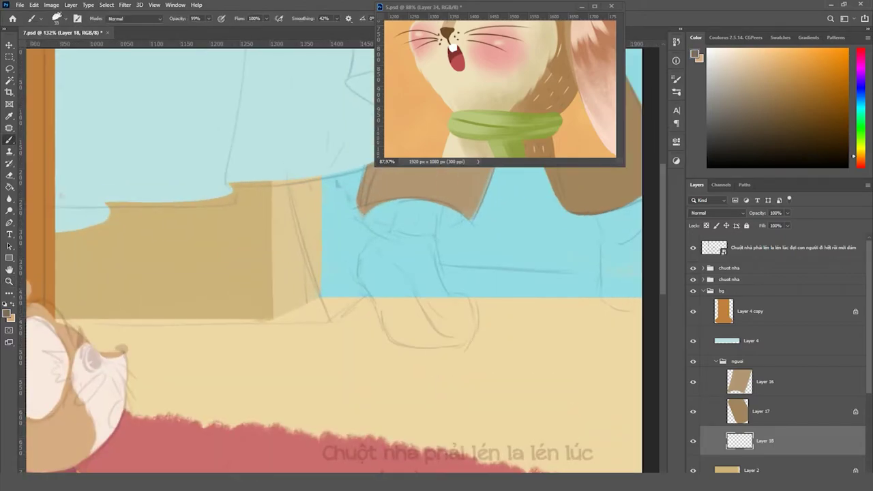
mouse_move(389, 225)
mouse_down()
mouse_move(393, 216)
mouse_move(369, 337)
mouse_up()
key(ctrl+z)
drag(346, 296, 385, 387)
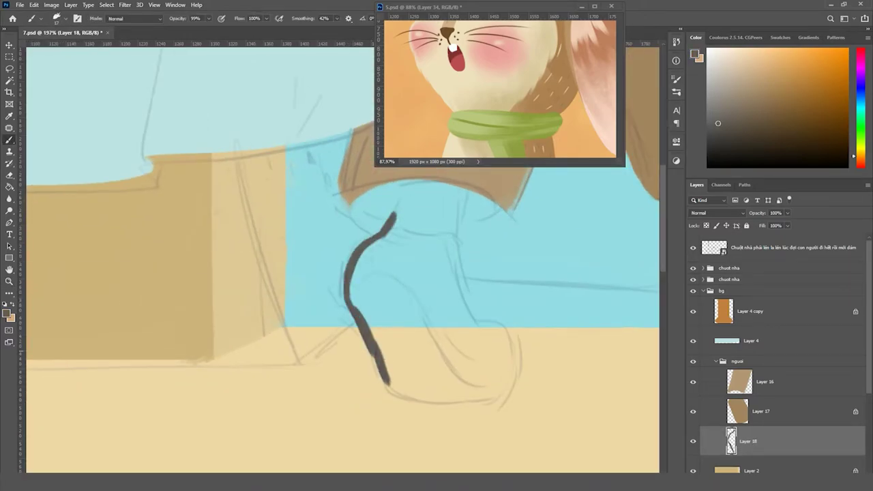
key(ctrl+z)
mouse_move(346, 297)
mouse_down()
mouse_move(403, 397)
mouse_move(493, 328)
mouse_up()
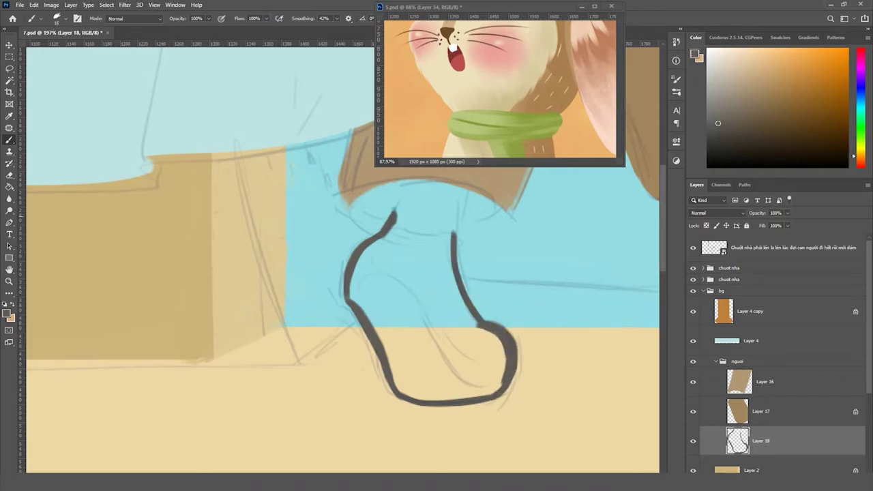
mouse_move(394, 212)
mouse_down()
mouse_move(468, 215)
mouse_move(448, 253)
mouse_up()
click(447, 253)
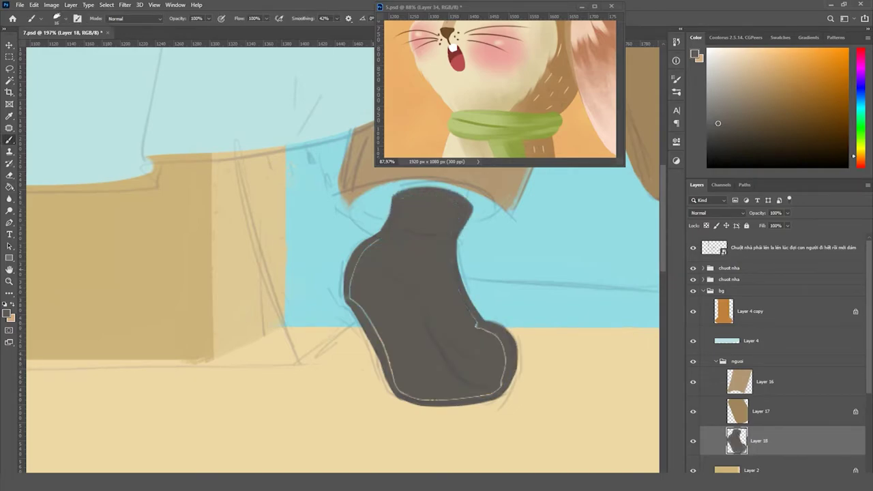
Clear the old front trouser leg from Layer 16
scroll(446, 392, down, 3)
ctrl+click(356, 337)
key(e)
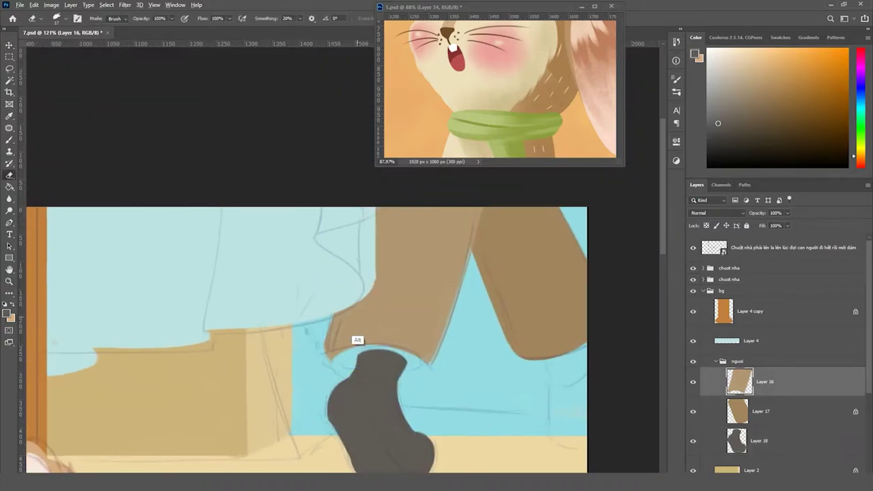
scroll(357, 337, up, 2)
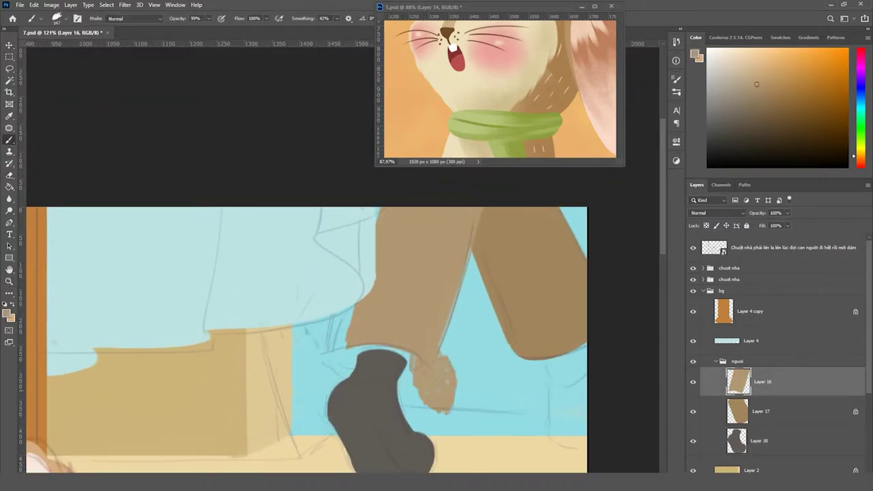
key(ctrl+z)
key(ctrl+0)
scroll(259, 314, up, 3)
Repaint the brown front trouser leg with a rounded cuff, keeping the boot layer on top
drag(258, 228, 232, 304)
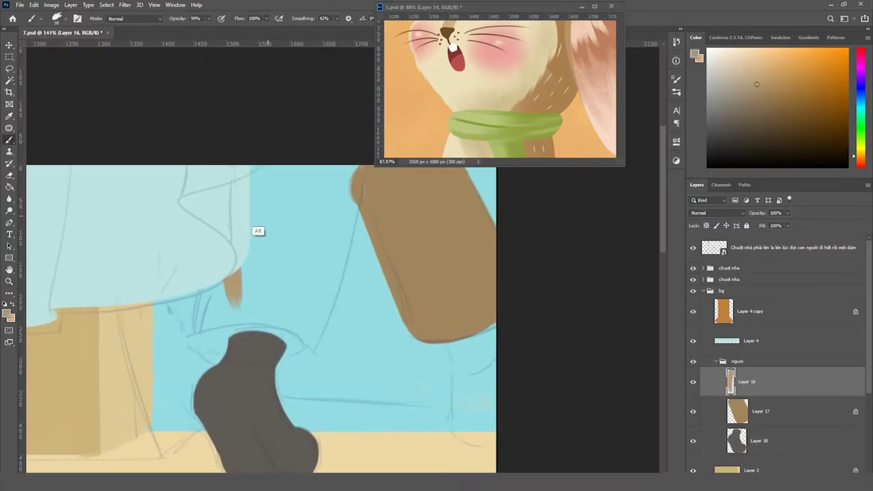
drag(273, 171, 246, 286)
drag(759, 441, 750, 372)
mouse_move(341, 171)
mouse_down()
mouse_move(318, 314)
mouse_move(363, 211)
mouse_up()
click(478, 6)
click(581, 6)
drag(294, 170, 324, 317)
drag(280, 185, 247, 314)
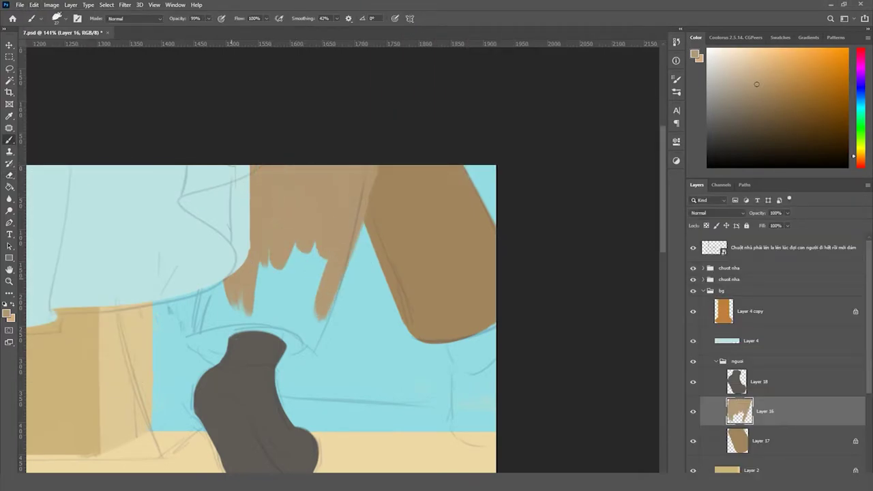
mouse_move(319, 339)
mouse_down()
mouse_move(304, 246)
mouse_move(297, 300)
mouse_up()
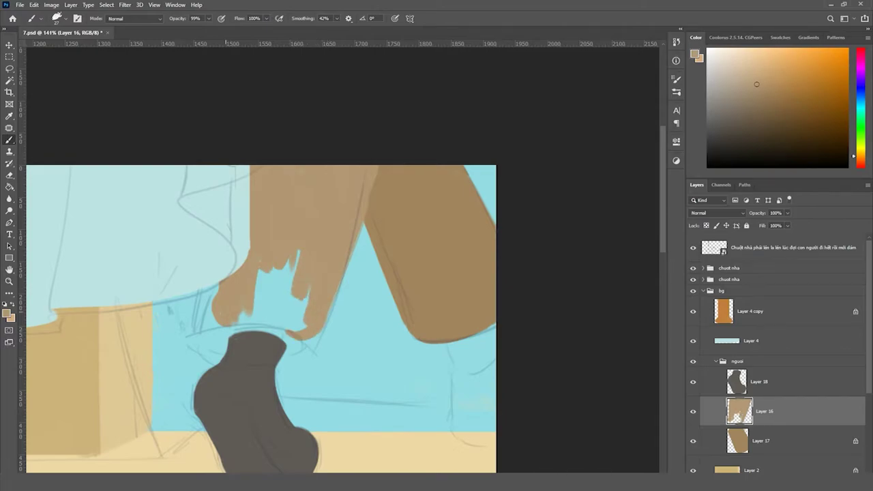
drag(301, 266, 239, 327)
Paint the far trouser leg on Layer 17 in darker brown
key(ctrl+0)
scroll(525, 218, up, 3)
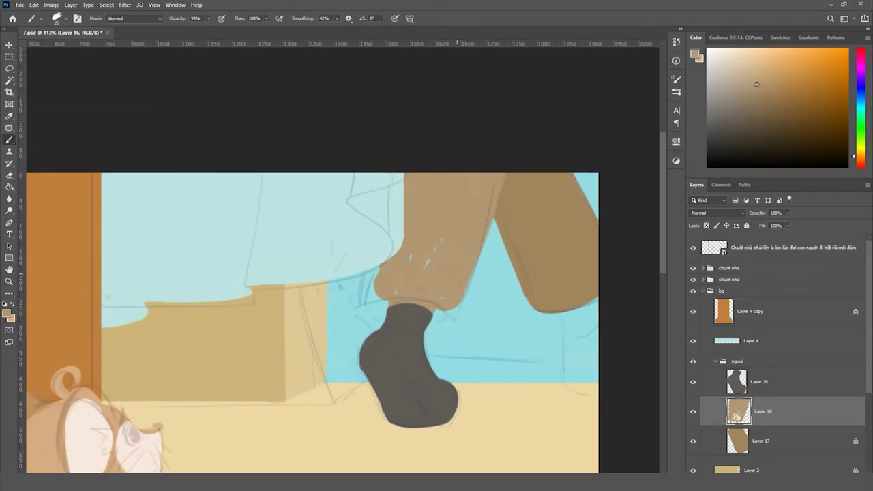
scroll(341, 307, up, 2)
scroll(341, 307, down, 4)
key(z)
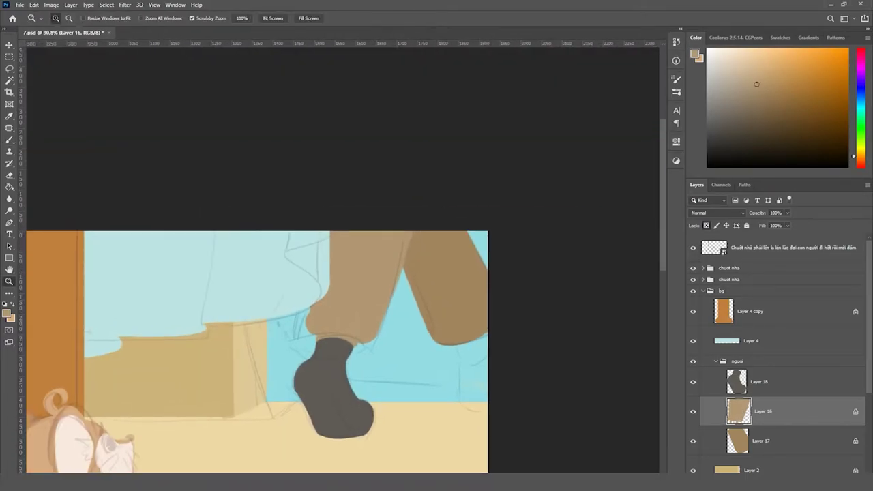
click(765, 440)
key(b)
scroll(423, 286, up, 1)
drag(406, 254, 437, 315)
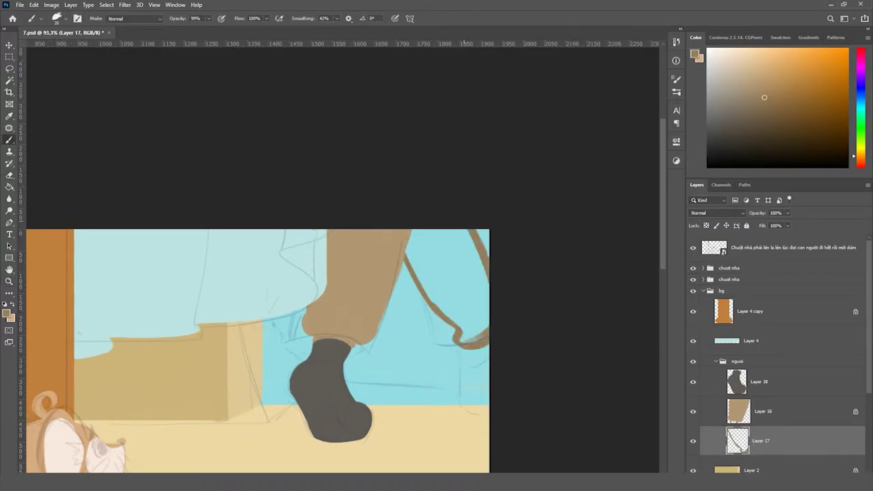
click(453, 328)
scroll(341, 341, up, 1)
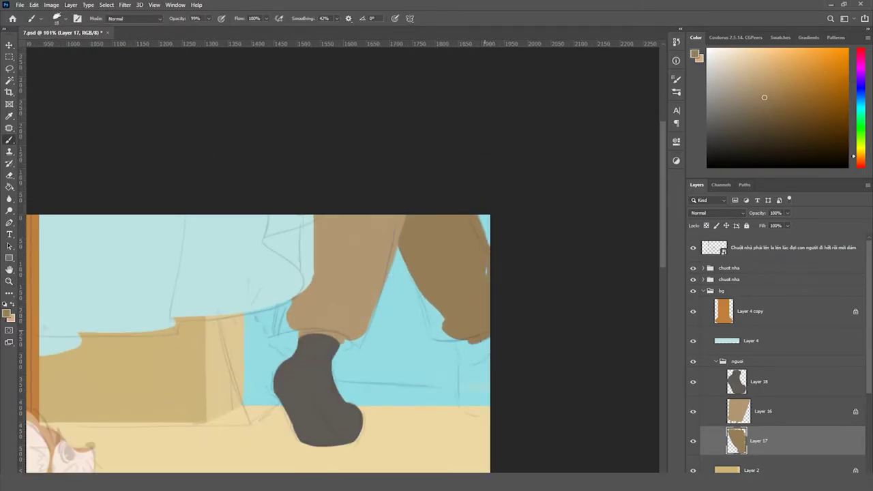
Paint the far boot dark grey on a new Layer 19
key(ctrl+shift+alt+n)
key(v)
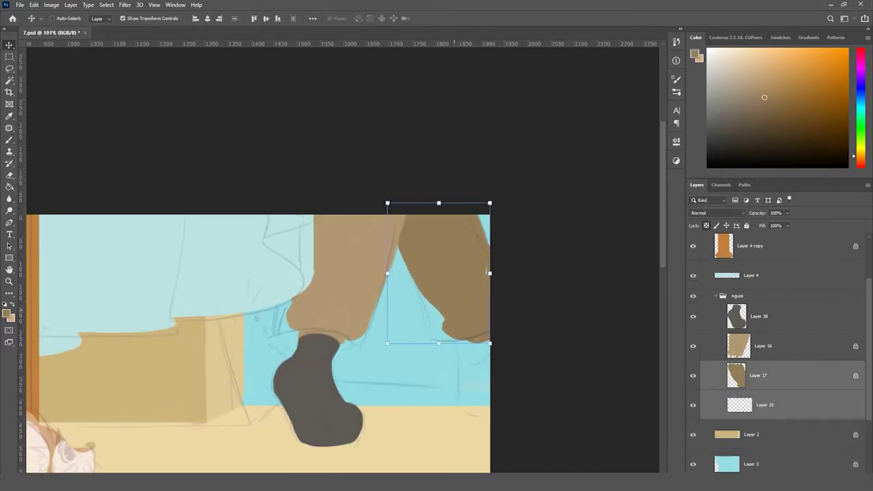
key(b)
key(alt+])
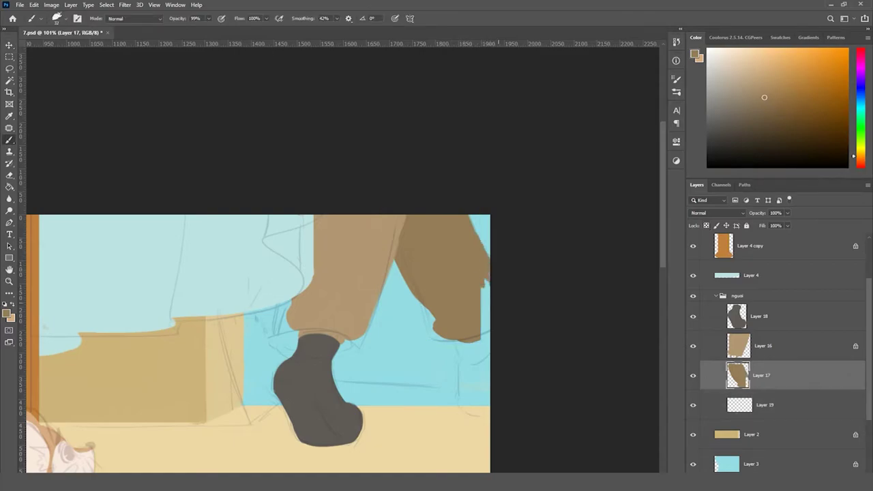
alt+click(316, 416)
key(alt+[)
scroll(489, 362, up, 1)
drag(478, 344, 481, 392)
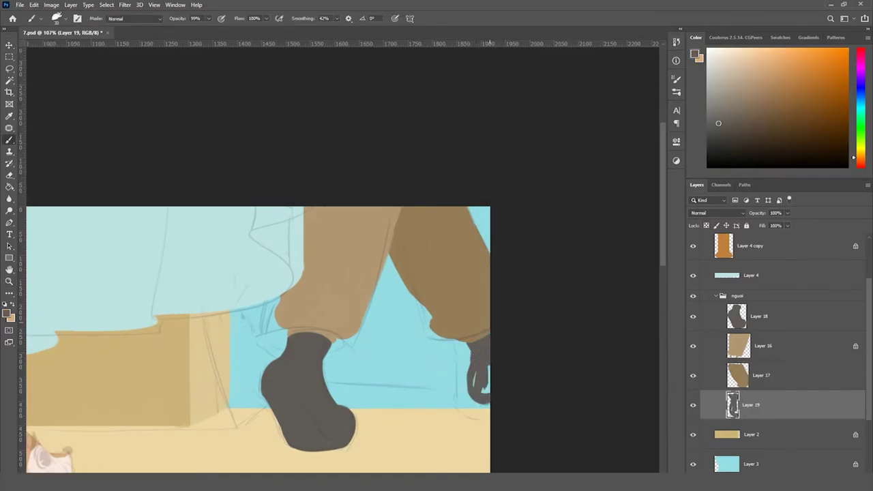
Shift the far leg and boot layers together into place
key(ctrl+0)
key(v)
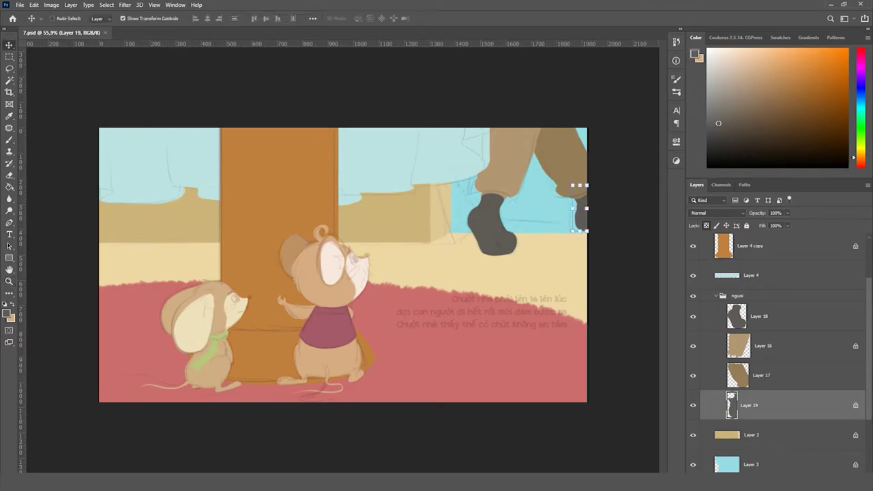
key(shift+alt+])
drag(556, 205, 550, 198)
scroll(504, 250, down, 1)
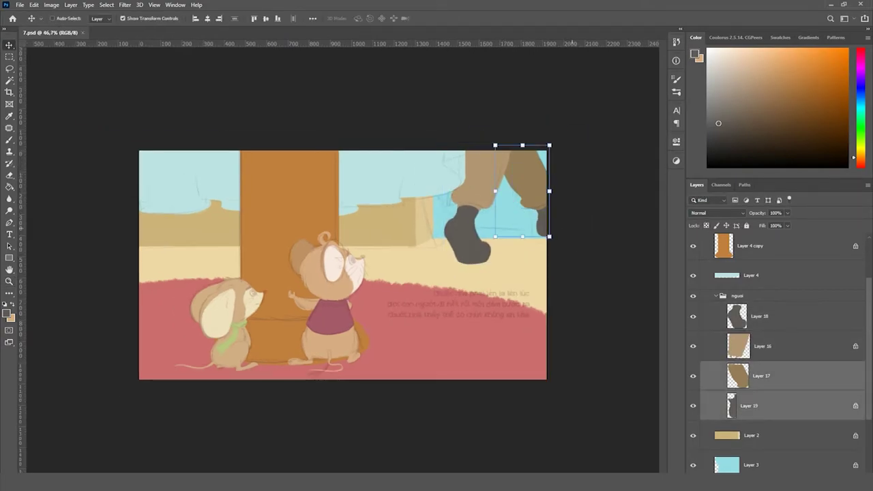
scroll(551, 200, up, 1)
scroll(551, 200, down, 1)
scroll(551, 200, down, 1)
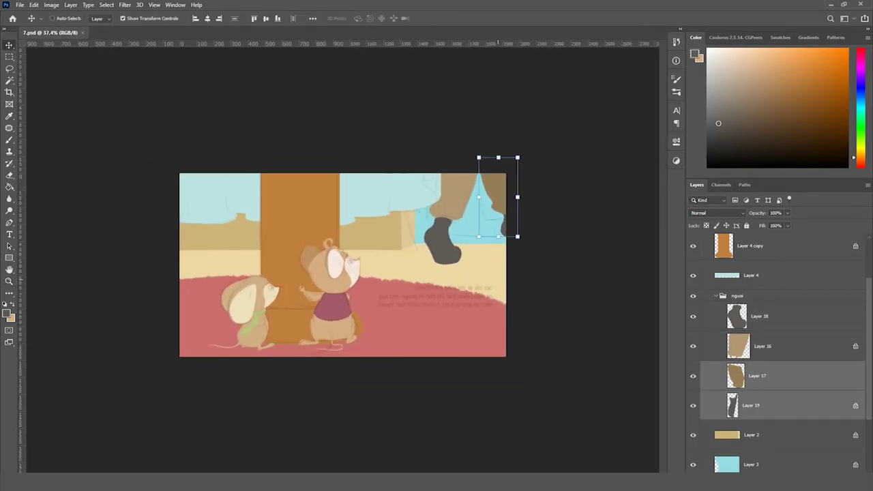
key(z)
scroll(551, 200, up, 1)
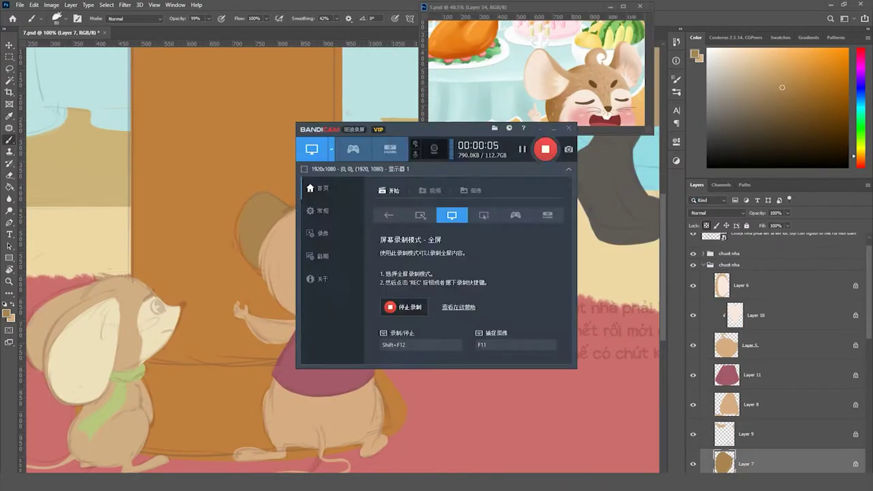
Shade the mouse's head, body and lower face darker brown
mouse_move(280, 321)
mouse_down()
mouse_move(368, 269)
mouse_move(266, 218)
mouse_up()
mouse_move(317, 320)
mouse_down()
mouse_move(369, 266)
mouse_move(355, 221)
mouse_up()
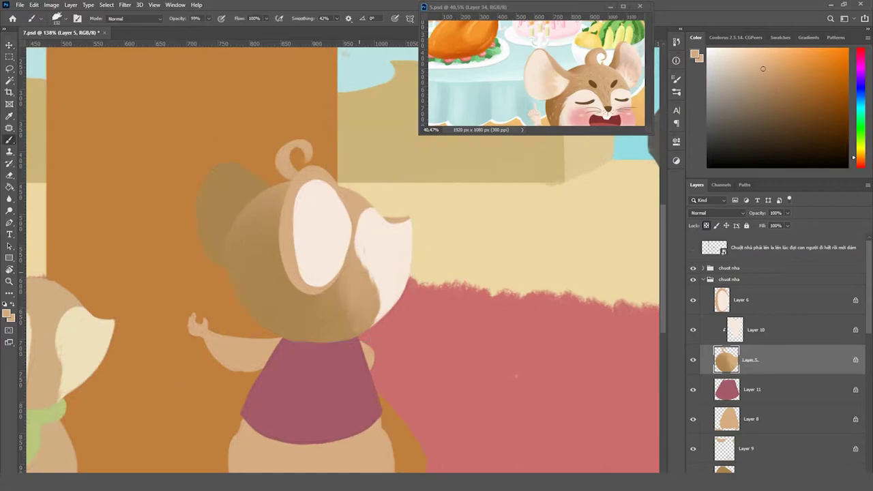
drag(311, 331, 351, 286)
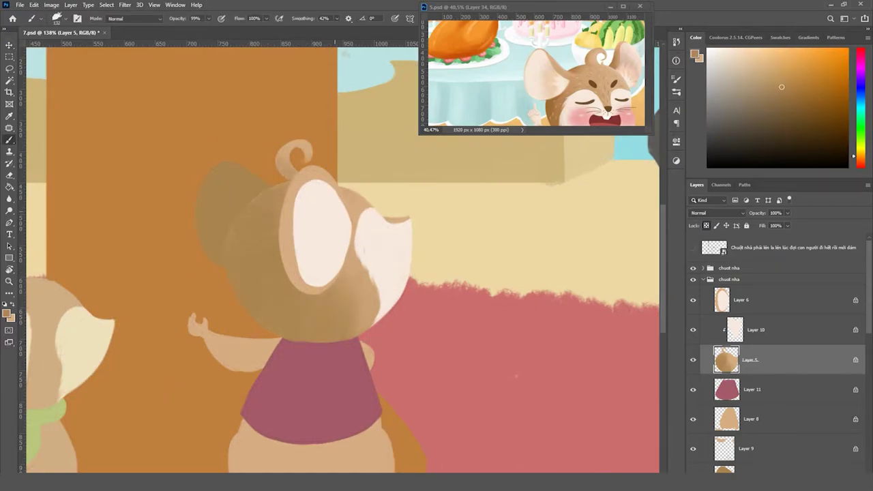
scroll(321, 232, up, 1)
Shade the left edge of the face patch and pick a slightly different brown
ctrl+click(320, 232)
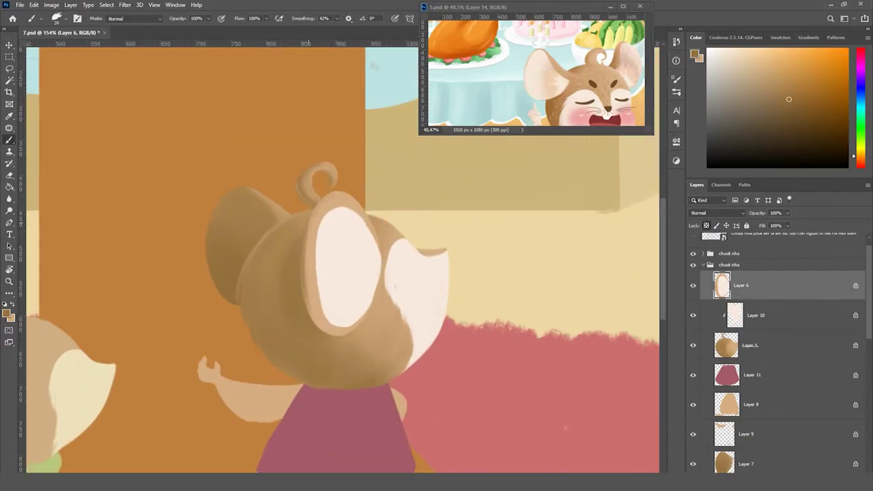
drag(326, 201, 308, 328)
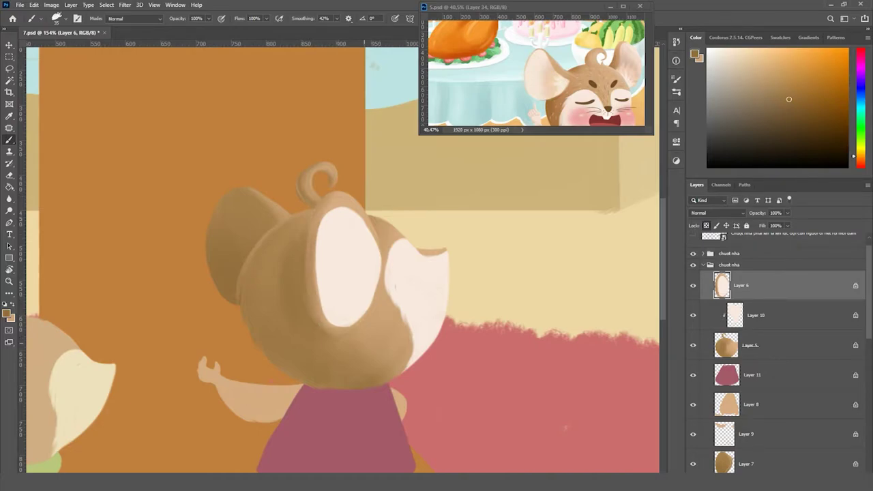
scroll(330, 205, up, 3)
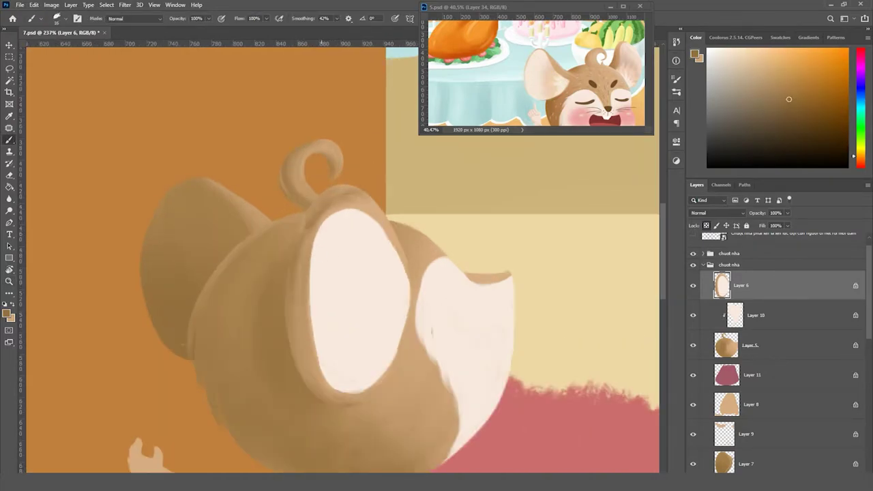
click(775, 85)
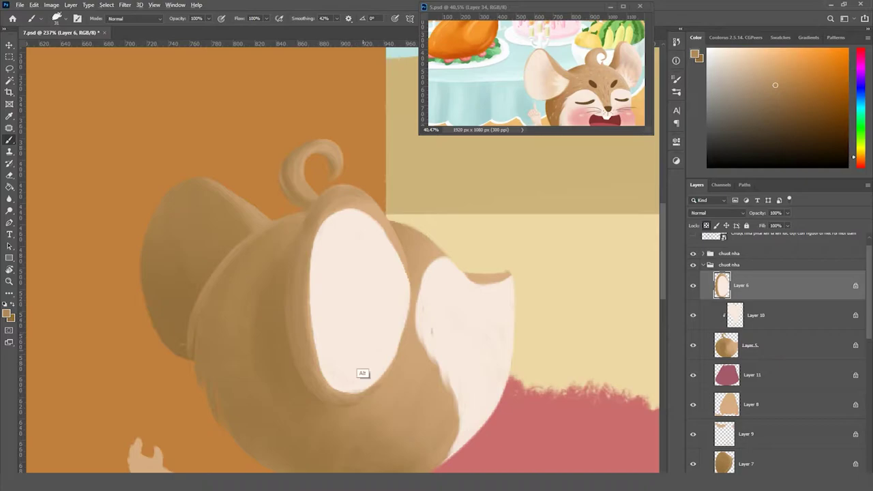
scroll(370, 471, down, 1)
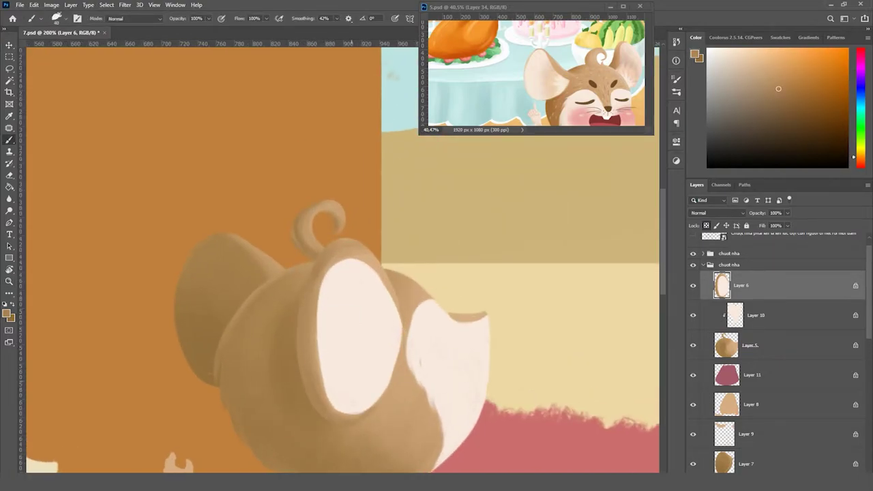
ctrl+click(310, 307)
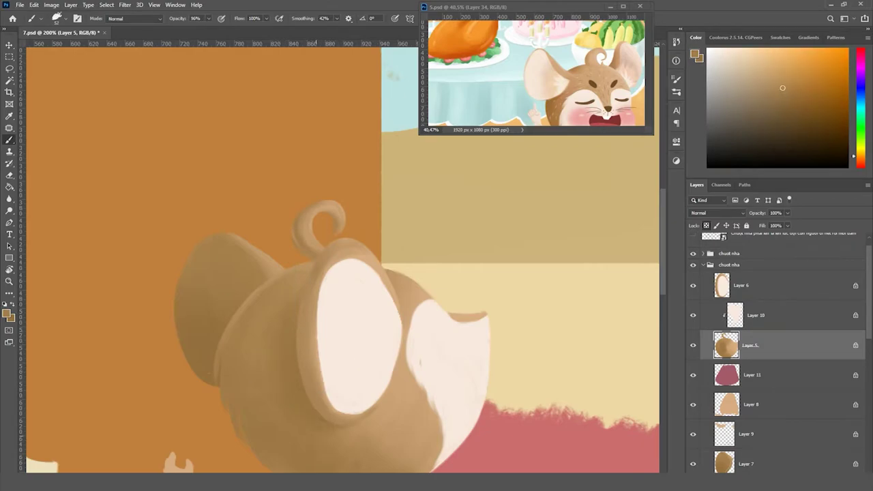
scroll(362, 311, down, 1)
Tint the selected eye area pinkish beige at full opacity, darkening one side
ctrl+click(361, 310)
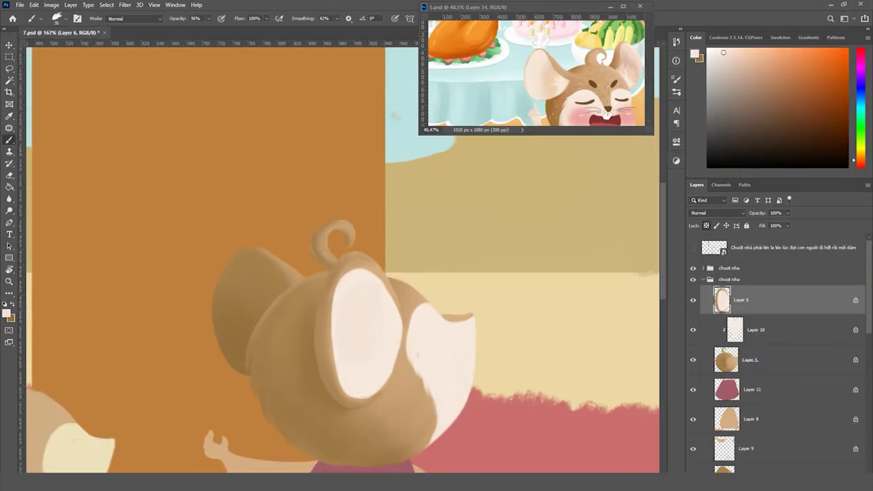
scroll(382, 307, up, 2)
ctrl+click(722, 301)
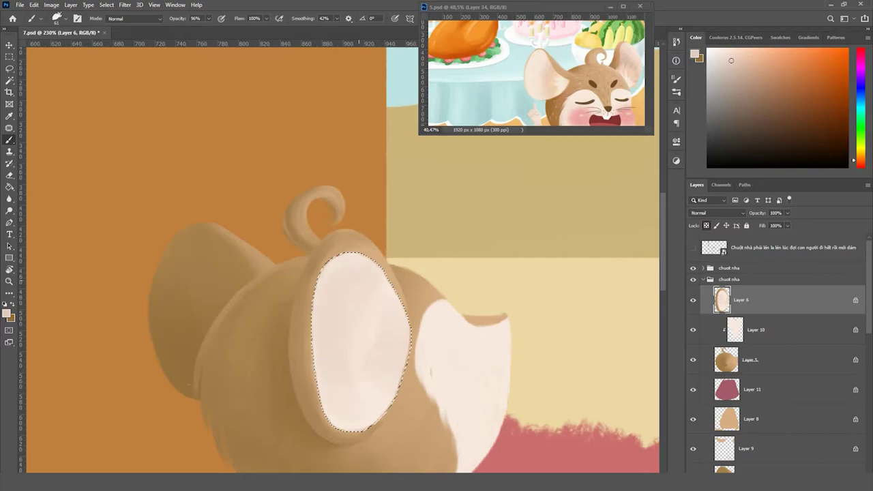
key(0)
drag(341, 273, 369, 382)
drag(327, 286, 355, 409)
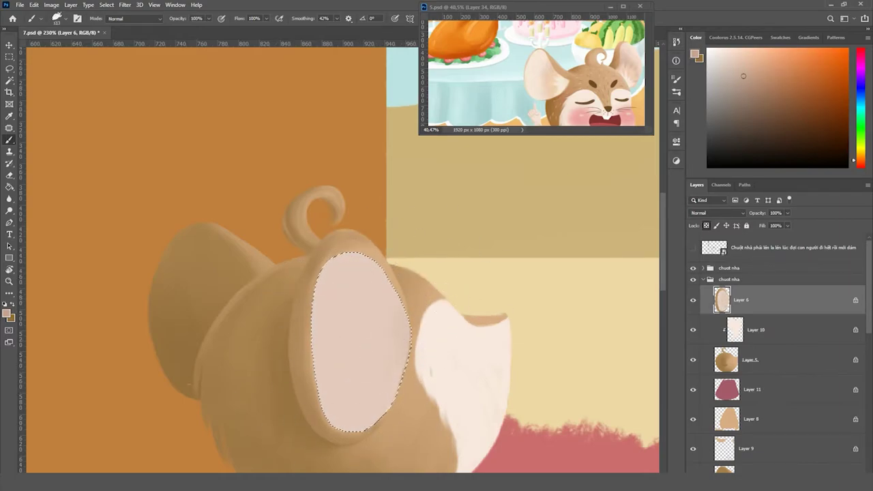
drag(382, 287, 403, 259)
Zoom out to review the whole mouse within the scene
key(z)
alt+click(382, 307)
alt+click(382, 307)
ctrl+click(382, 327)
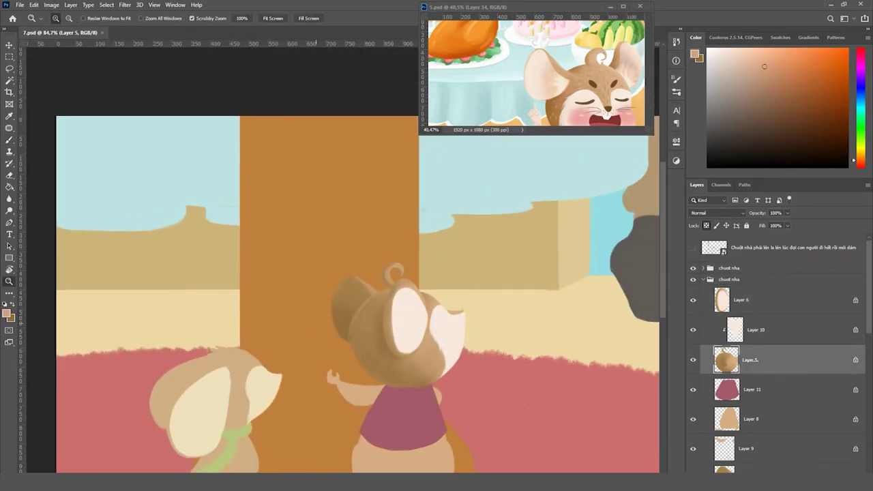
scroll(410, 307, up, 2)
scroll(410, 307, up, 2)
key(b)
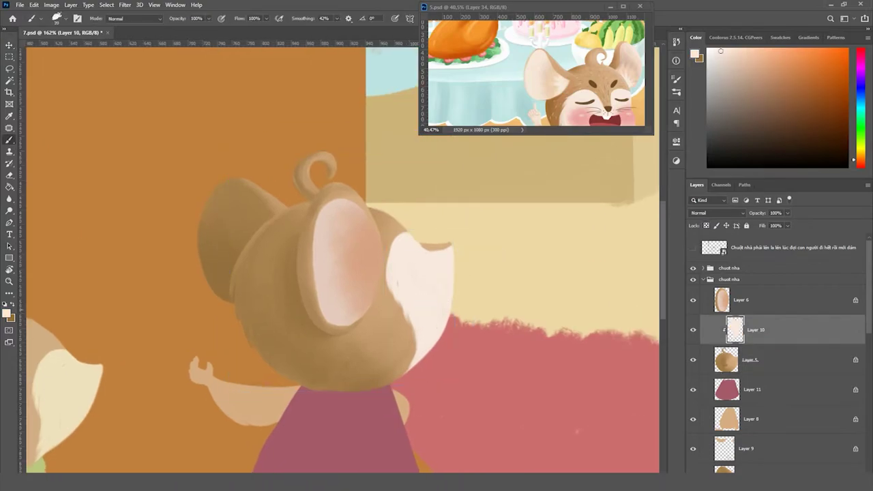
scroll(424, 308, up, 2)
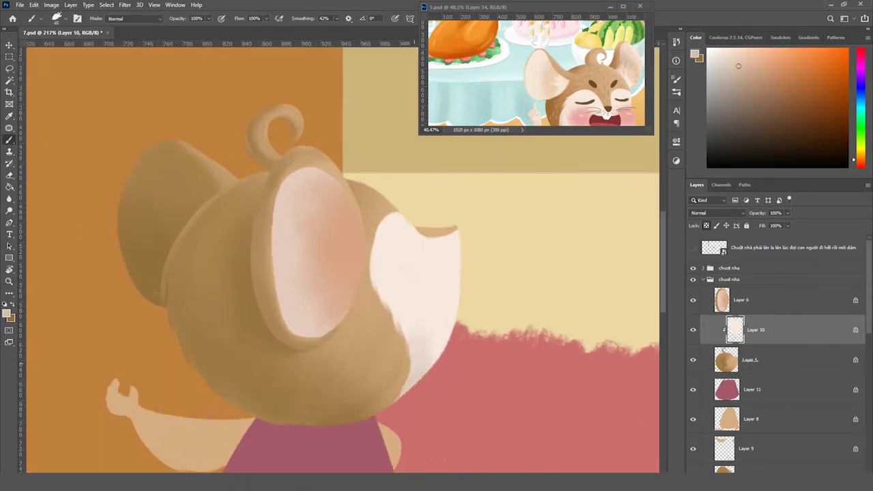
scroll(512, 273, up, 2)
Paint the dark brown eye line and nose dot on a new layer
key(ctrl+shift+n)
key(Return)
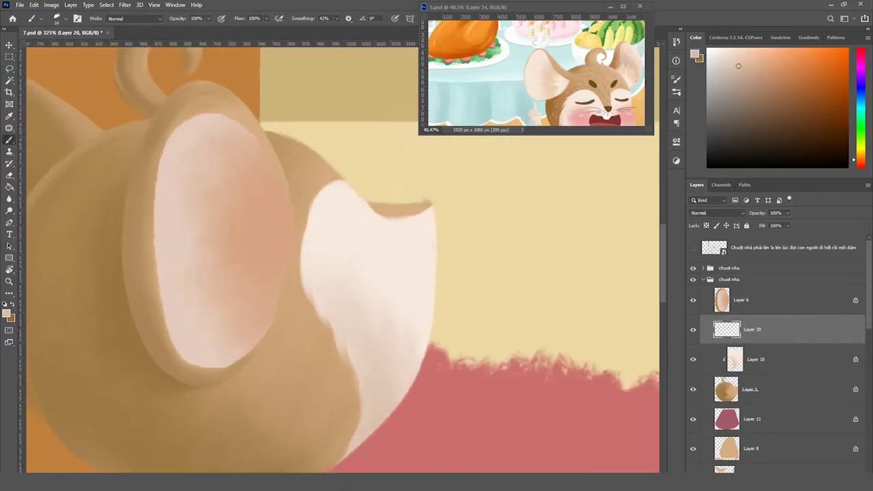
drag(333, 167, 309, 225)
scroll(313, 198, down, 2)
scroll(410, 205, up, 3)
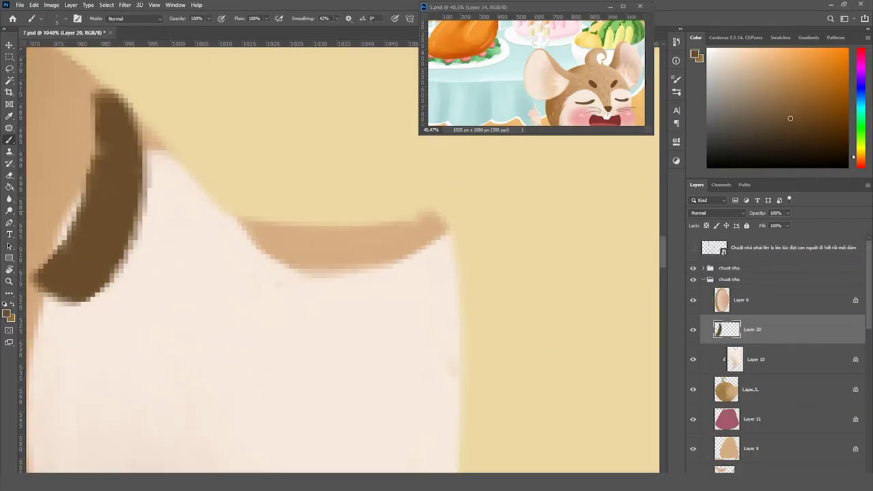
click(447, 204)
scroll(383, 225, down, 3)
scroll(341, 259, down, 3)
scroll(348, 170, up, 3)
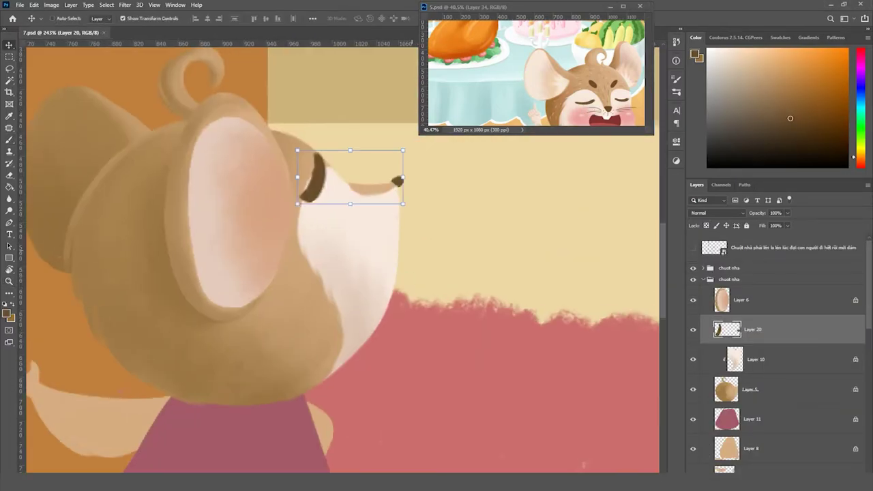
Paint the open red mouth on Layer 10 using red sampled from the reference
key(b)
key(alt+[)
scroll(397, 181, up, 1)
alt+click(605, 120)
drag(383, 246, 360, 298)
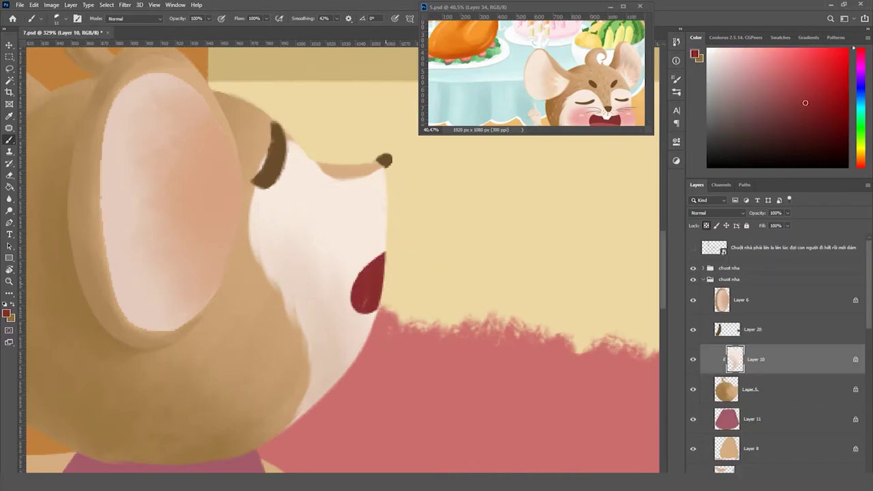
scroll(369, 205, down, 1)
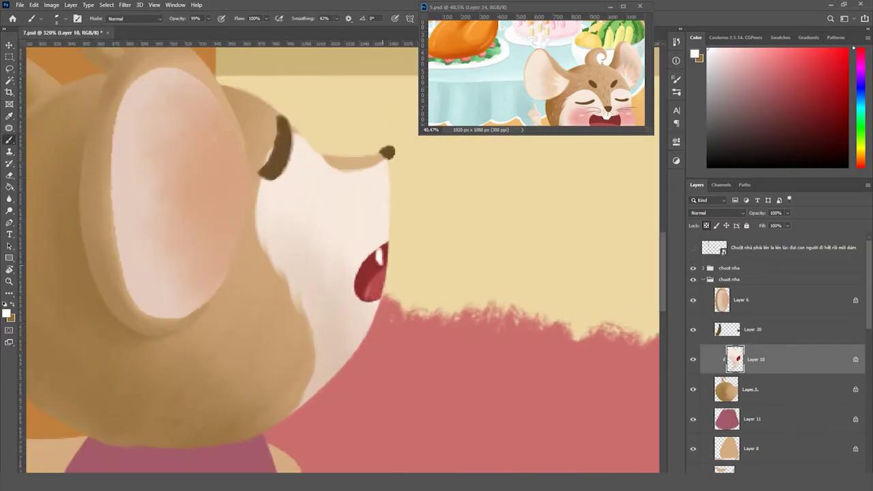
scroll(403, 249, up, 1)
Paint the pale white of the eye on its own new layer
alt+click(404, 251)
scroll(404, 251, down, 3)
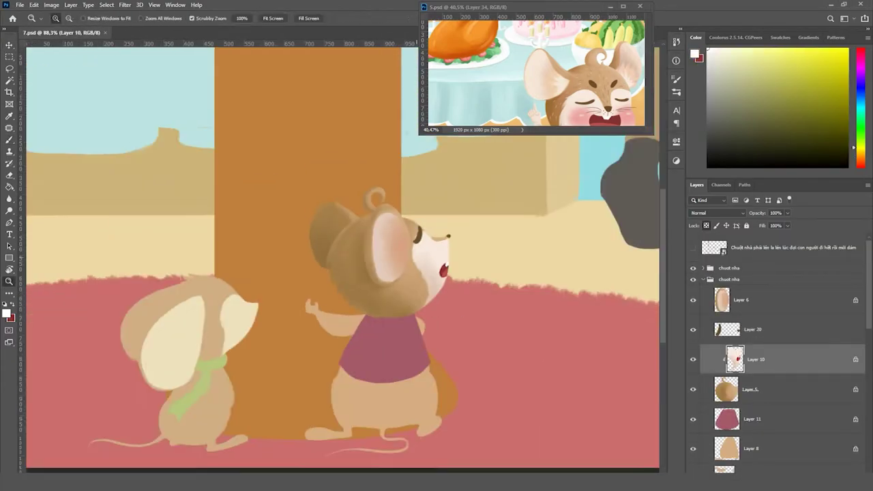
scroll(404, 251, up, 3)
key(ctrl+shift+n)
key(Return)
scroll(294, 226, up, 2)
drag(273, 198, 328, 300)
Add a pupil layer clipped to the eye white and sample a darker brown
alt+click(316, 238)
key(ctrl+shift+alt+n)
key(ctrl+alt+g)
scroll(365, 239, up, 3)
scroll(372, 266, down, 5)
scroll(546, 75, up, 5)
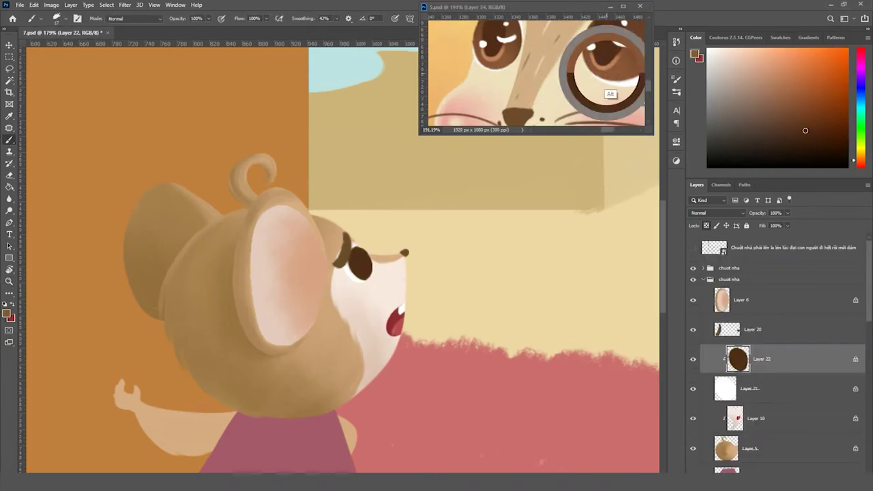
scroll(341, 273, up, 3)
alt+click(355, 269)
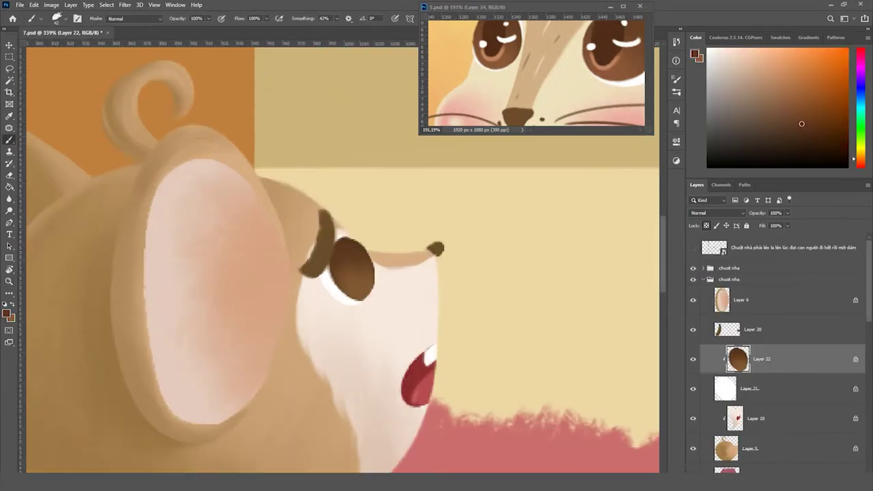
scroll(345, 279, up, 2)
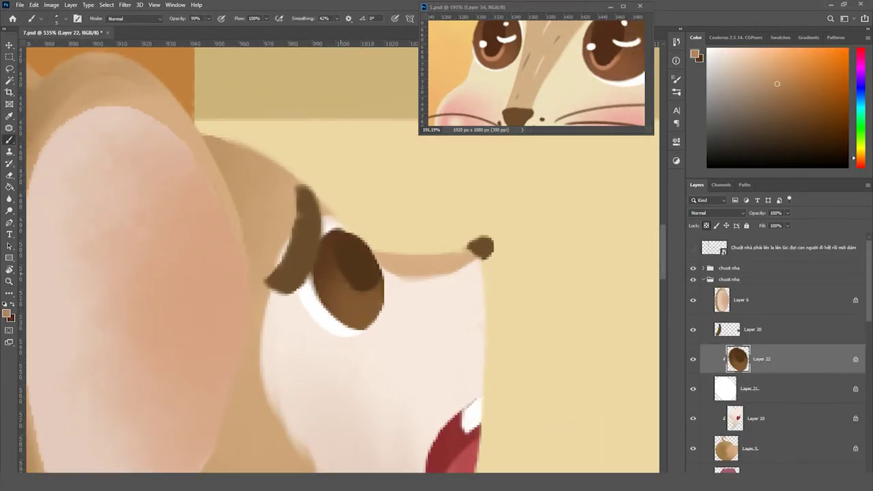
Dot a white highlight into the eye
key(x)
scroll(341, 272, down, 3)
scroll(341, 273, up, 3)
click(351, 286)
scroll(393, 273, down, 1)
key(s)
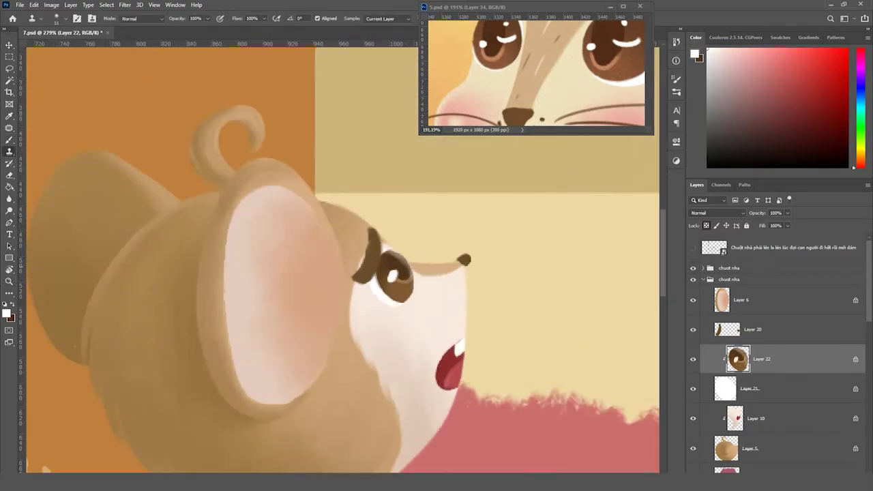
scroll(389, 272, up, 1)
scroll(372, 236, up, 1)
Sample brown for the whiskers on the eye line layer, Layer 20
key(b)
key(alt+bracketright)
alt+click(442, 228)
scroll(444, 205, up, 2)
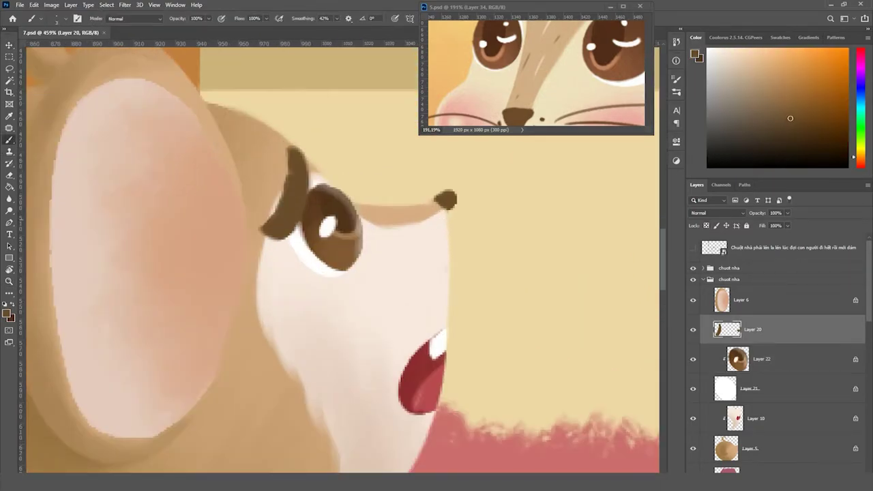
scroll(504, 306, down, 2)
scroll(539, 294, down, 1)
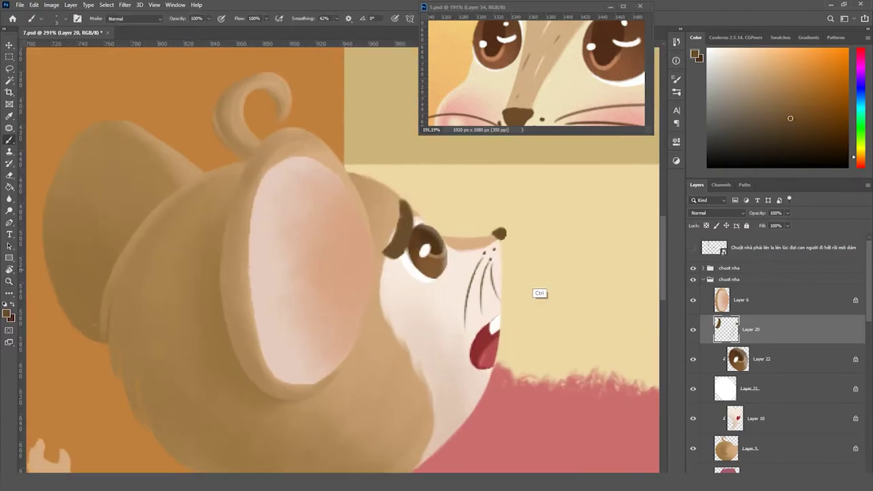
Copy the pink blush from the reference, clip it to the face and move it onto the cheek
key(ctrl+Tab)
scroll(536, 75, down, 3)
key(ctrl+Tab)
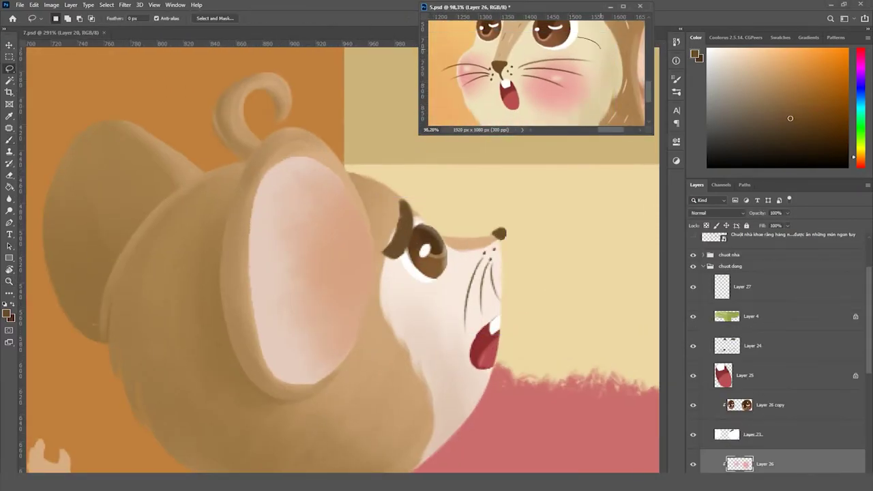
ctrl+click(448, 307)
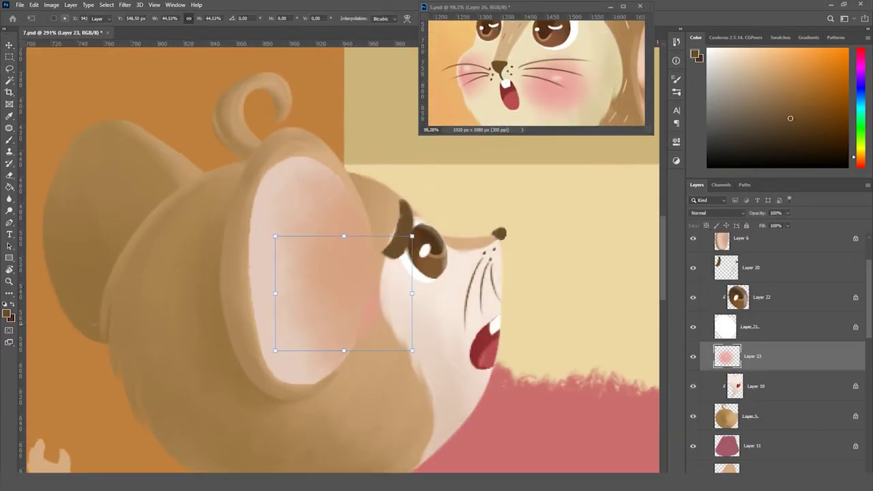
scroll(409, 307, down, 2)
key(ctrl+alt+g)
drag(335, 310, 396, 313)
scroll(399, 313, up, 2)
key(e)
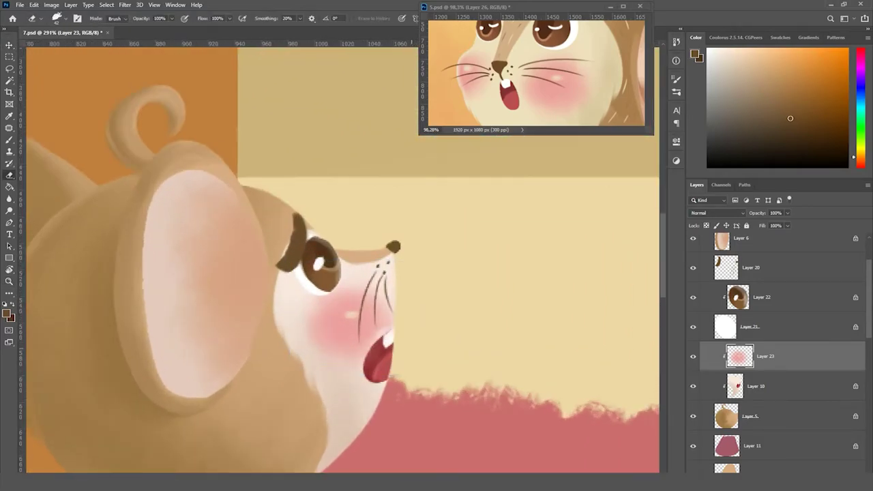
scroll(341, 273, down, 3)
key(b)
ctrl+click(380, 382)
Shade the mouse's lower body and right side darker brown on Layer 8
scroll(341, 307, up, 1)
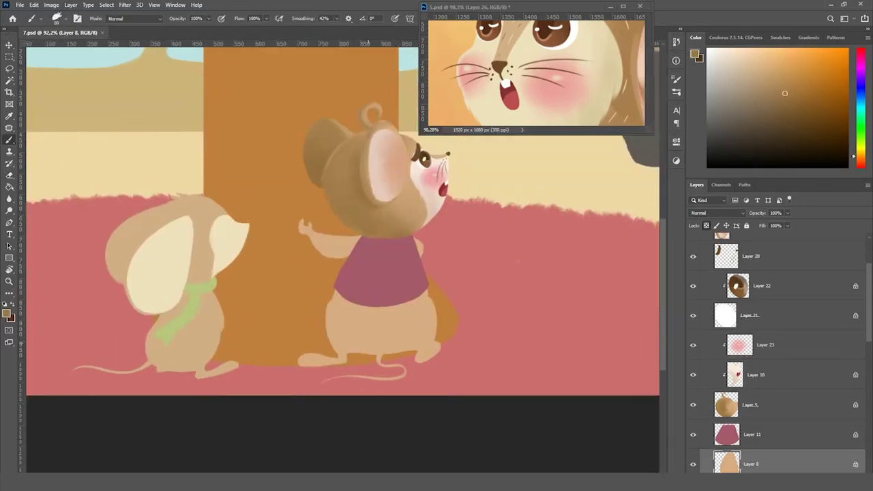
drag(321, 341, 429, 335)
drag(409, 286, 478, 341)
scroll(426, 303, up, 2)
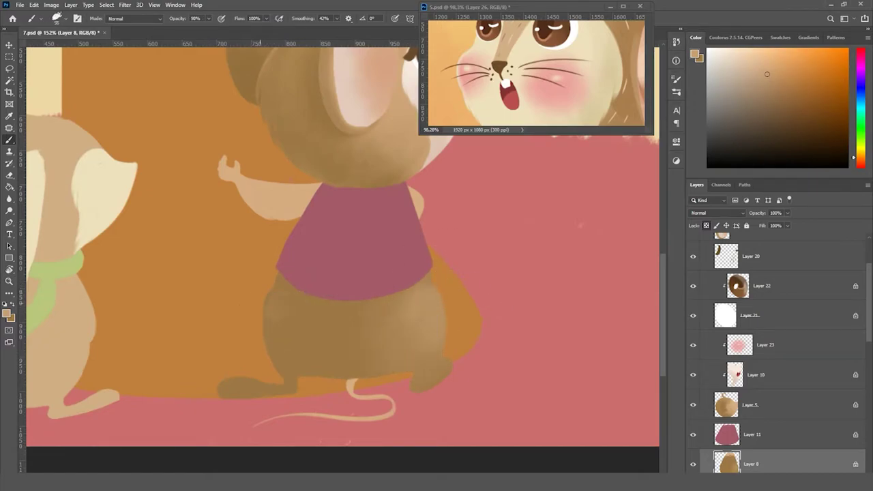
alt+click(327, 327)
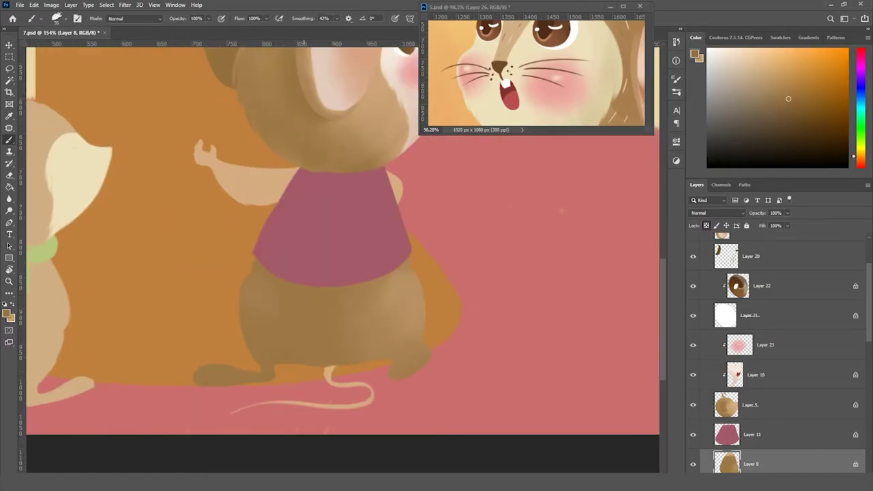
Paint a pale cream tip on the right foot
alt+click(393, 100)
scroll(438, 352, up, 3)
drag(419, 365, 425, 348)
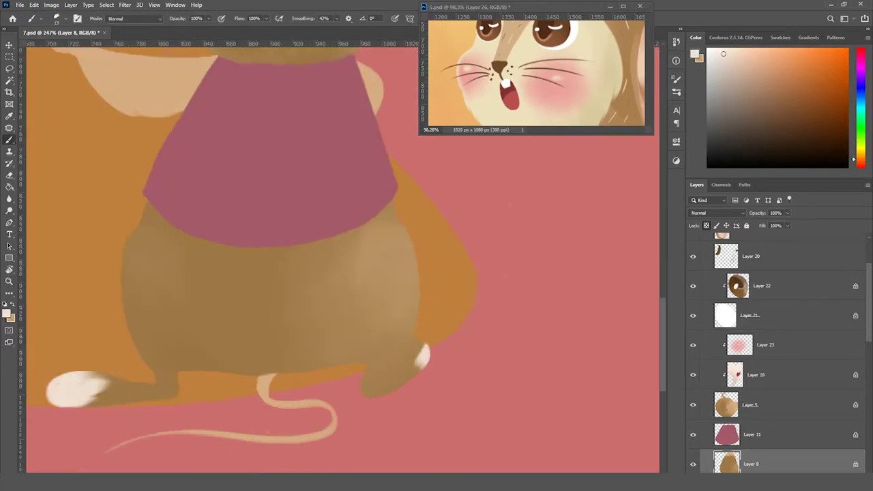
key(ctrl+0)
scroll(307, 307, up, 3)
key(ctrl+shift+n)
alt+click(289, 306)
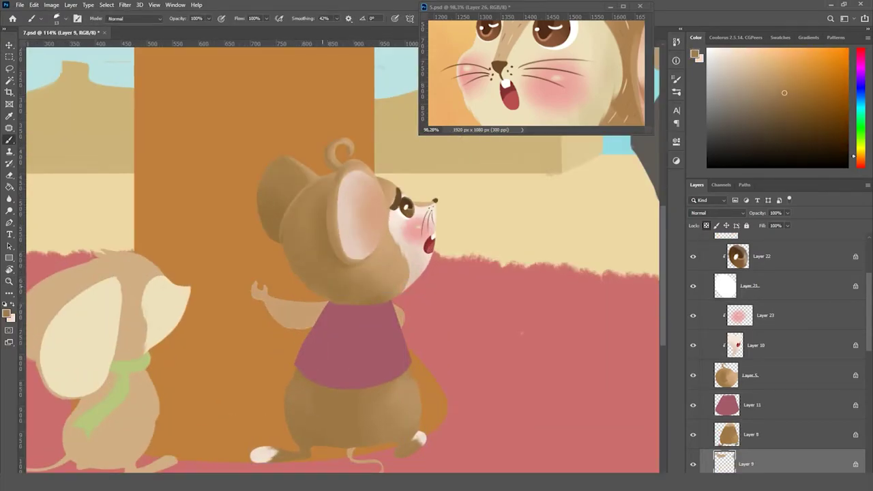
key(z)
Return to the body layer, Layer 8, with the Brush and review the finished feet
key(alt+])
scroll(273, 409, up, 2)
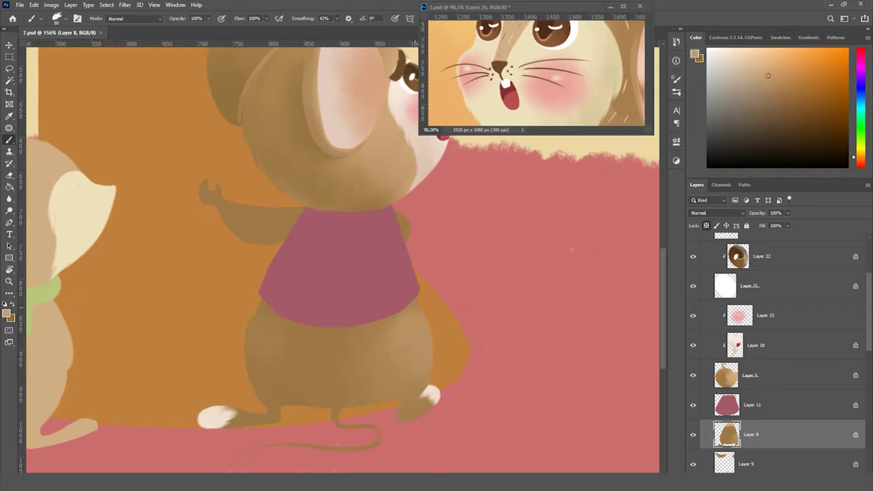
scroll(273, 409, up, 2)
scroll(406, 409, up, 3)
key(b)
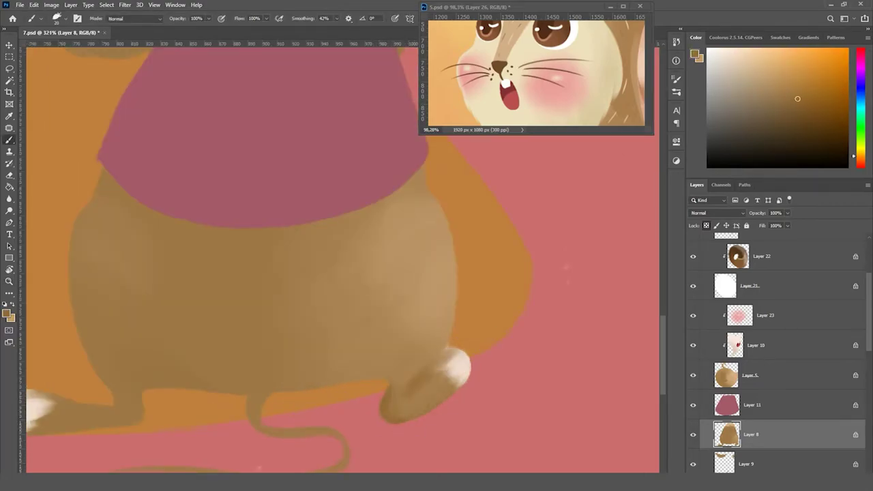
scroll(479, 368, down, 2)
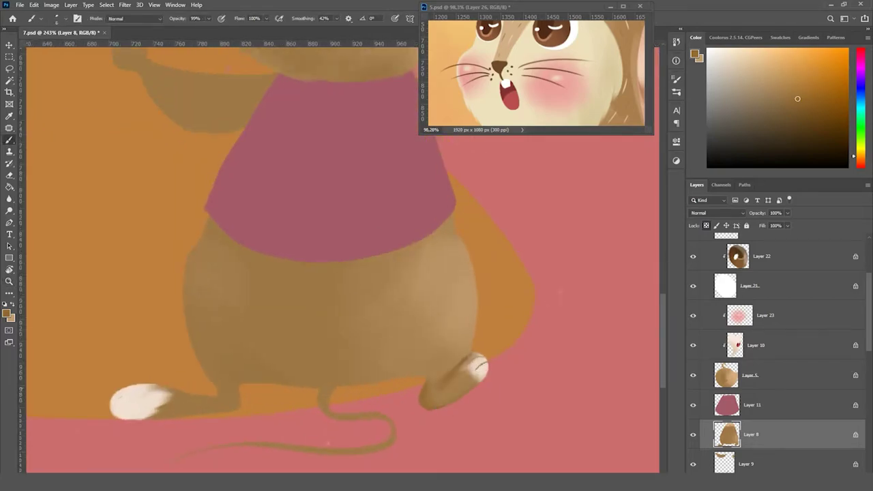
scroll(479, 368, down, 1)
scroll(450, 388, down, 2)
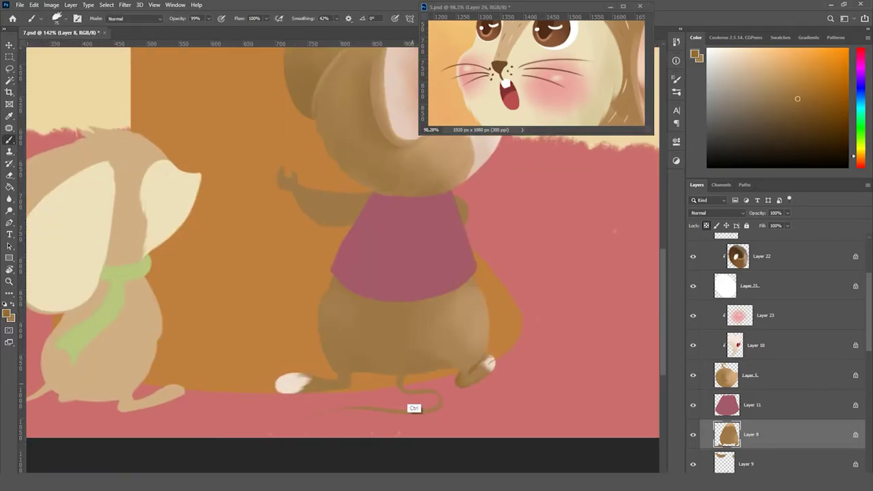
scroll(348, 375, up, 1)
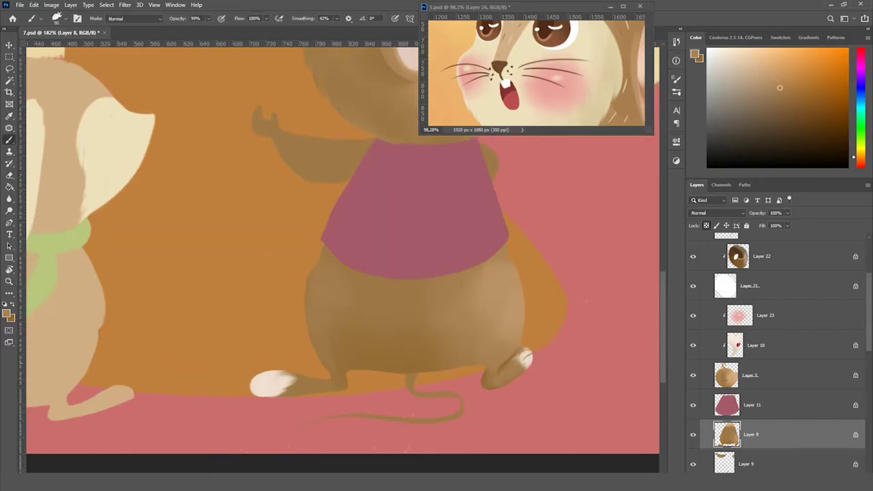
scroll(361, 372, up, 2)
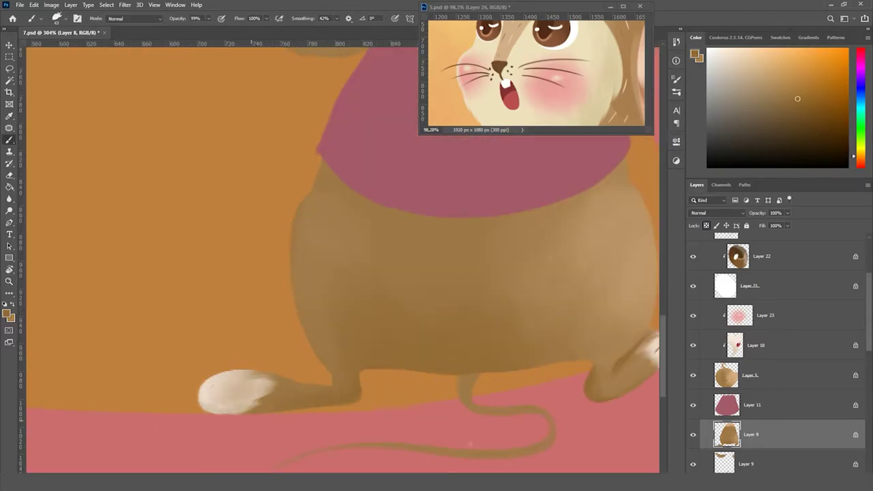
scroll(232, 392, down, 2)
Choose a brush and sample brown from the mouse's fur for the fingers
right_click(251, 408)
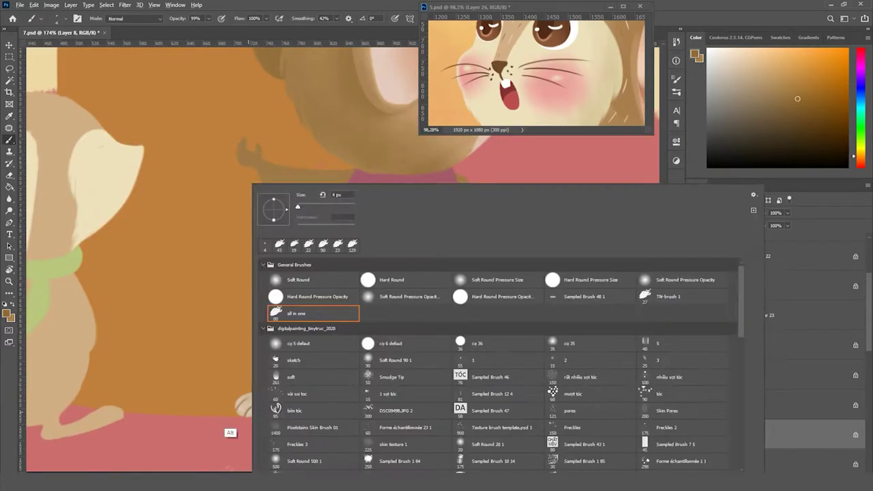
key(Escape)
scroll(286, 341, down, 2)
key(b)
scroll(316, 281, up, 1)
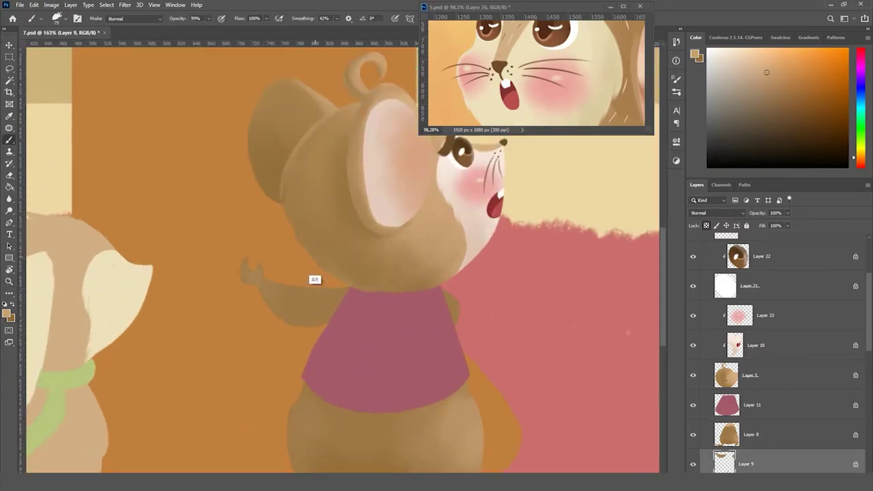
scroll(317, 281, up, 1)
scroll(412, 309, down, 3)
scroll(412, 308, up, 1)
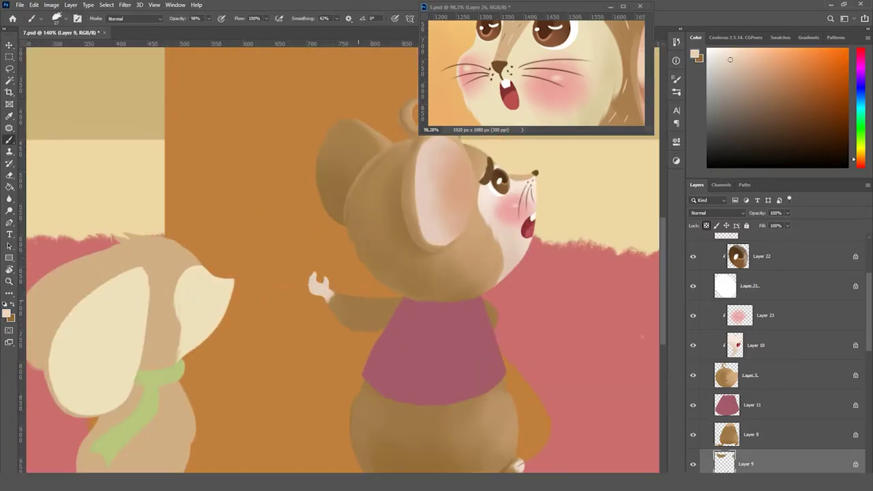
alt+click(335, 290)
Zoom in on the raised hand and continue painting on the new empty Layer 24
scroll(333, 287, up, 1)
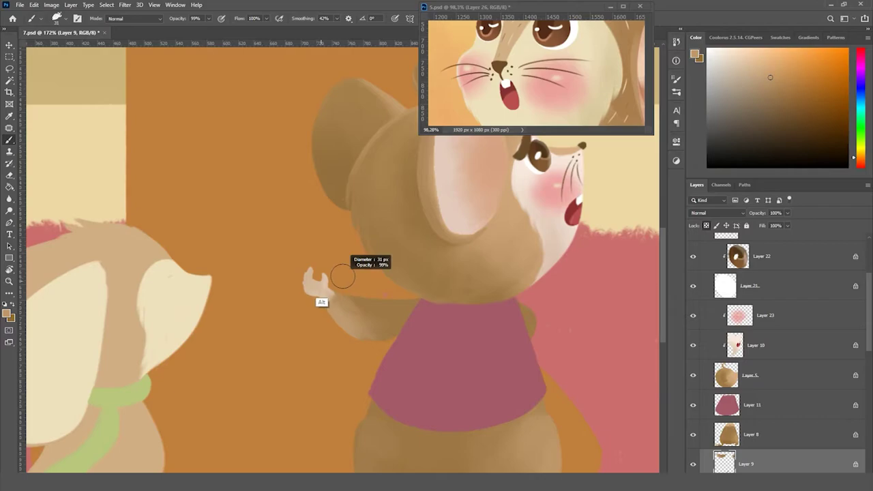
scroll(329, 294, up, 2)
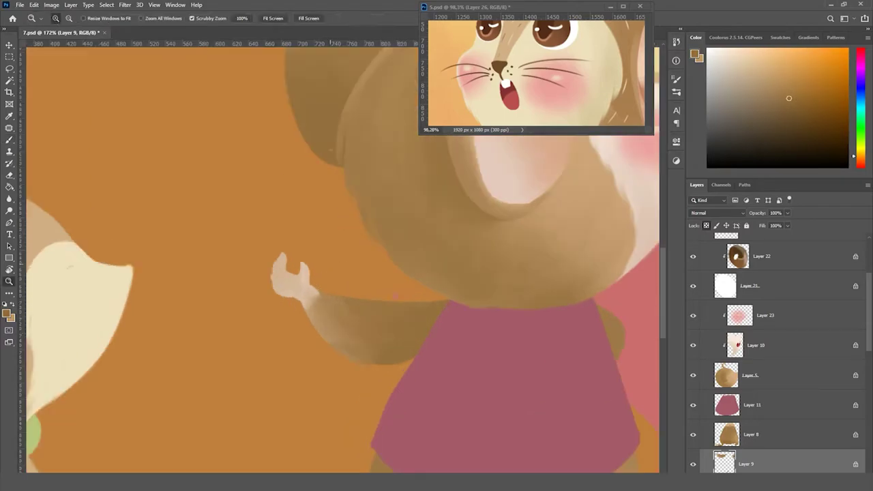
scroll(330, 294, up, 2)
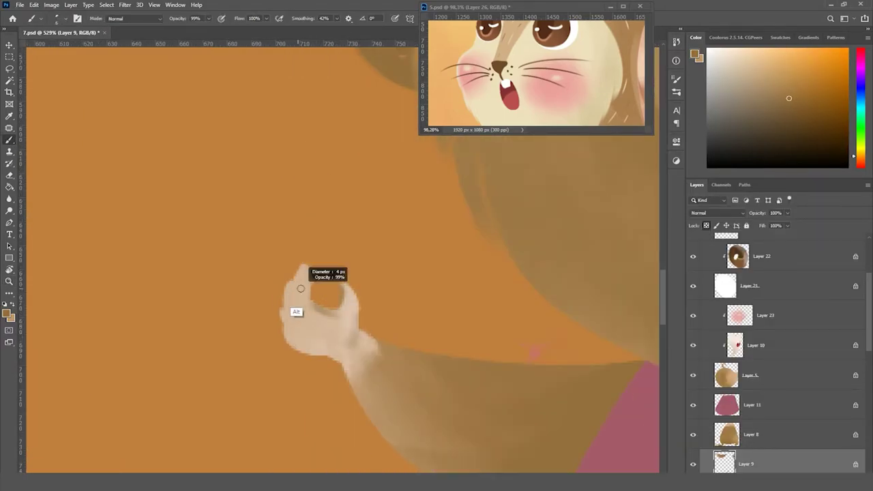
scroll(329, 293, down, 4)
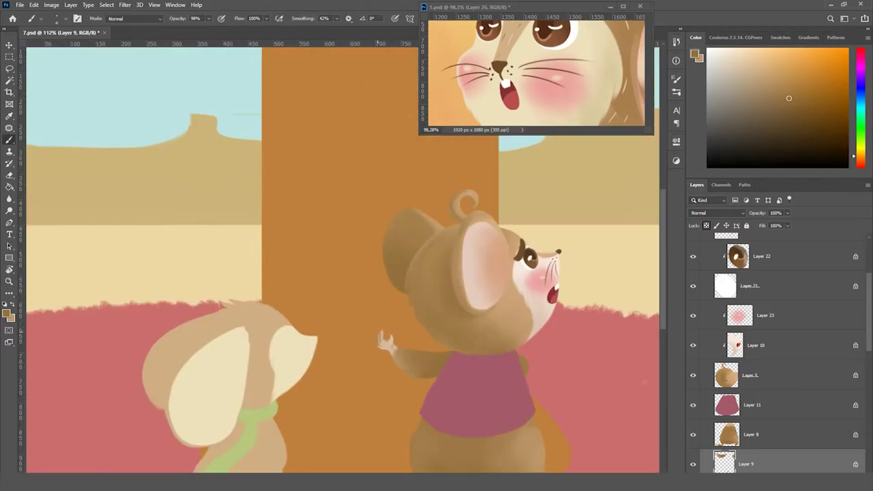
scroll(307, 321, up, 2)
scroll(294, 341, down, 1)
key(z)
scroll(287, 334, up, 2)
scroll(286, 334, down, 3)
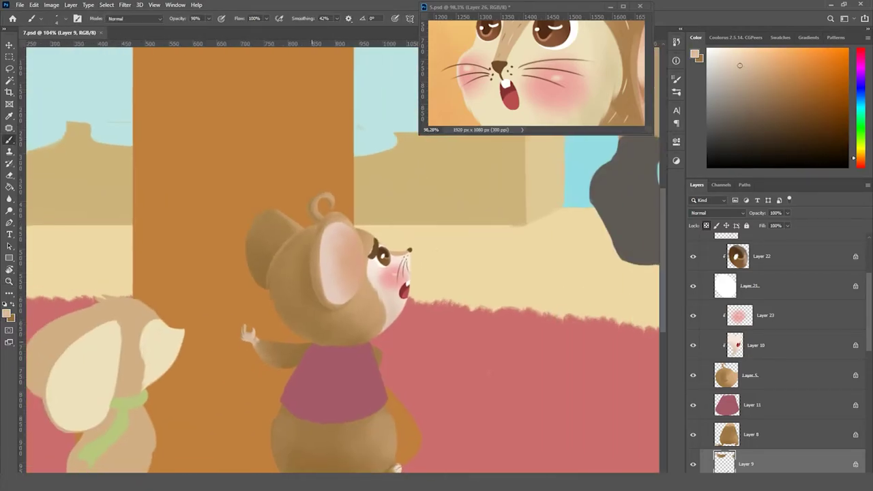
ctrl+click(300, 273)
key(b)
scroll(287, 261, up, 3)
Brush light fur strokes at full opacity in the sampled pale ear colour
alt+click(287, 262)
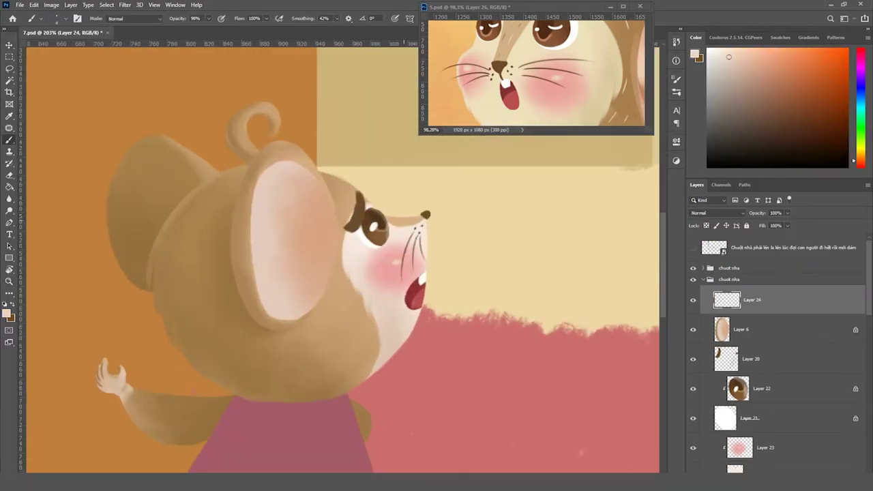
scroll(393, 219, up, 2)
key(0)
scroll(366, 229, down, 2)
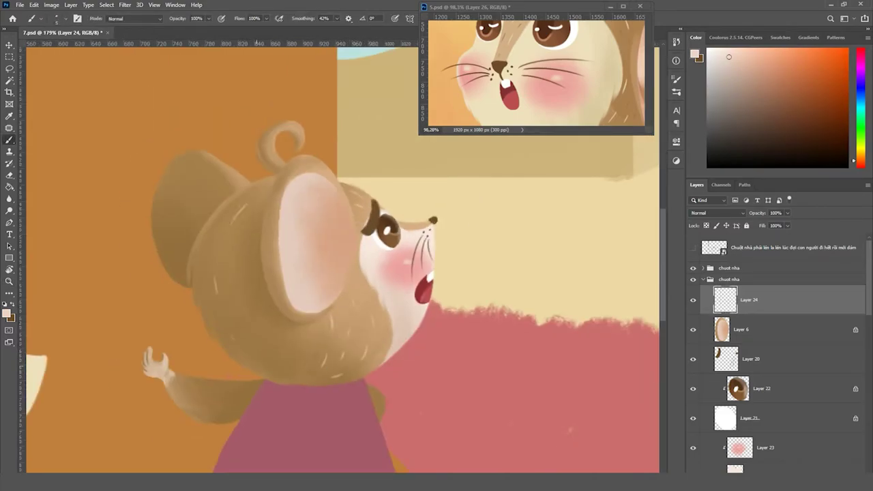
scroll(341, 259, down, 2)
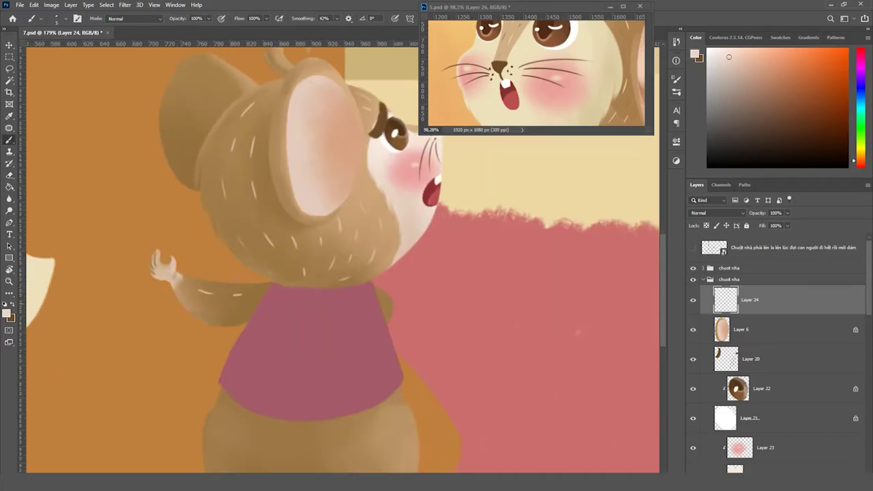
scroll(341, 259, down, 1)
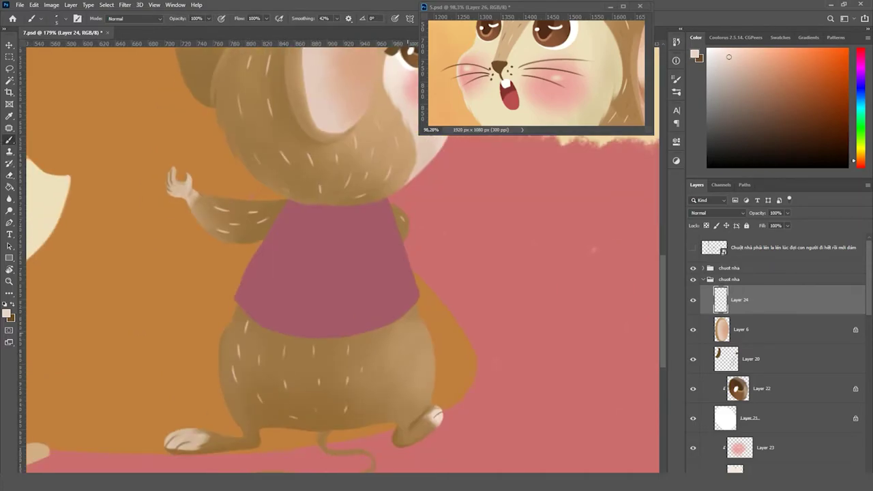
Brush darker fur strokes in a sampled dark brown and save the file
alt+click(240, 402)
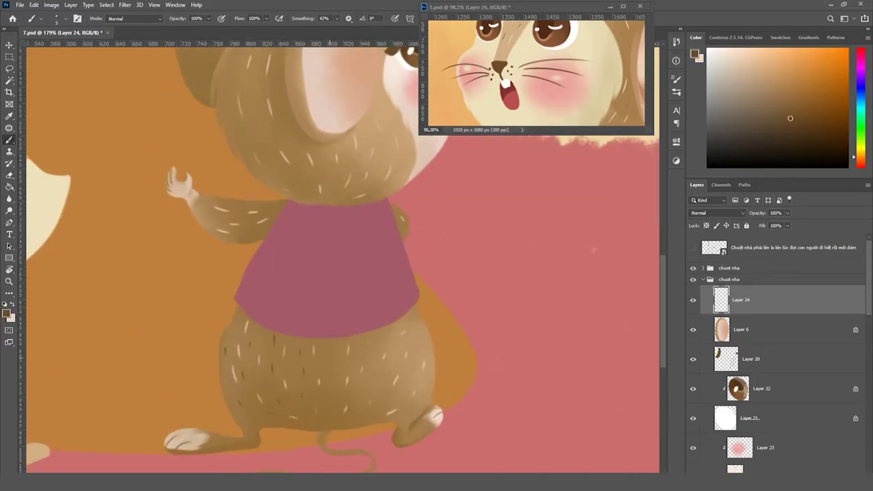
scroll(212, 130, up, 2)
scroll(212, 129, right, 1)
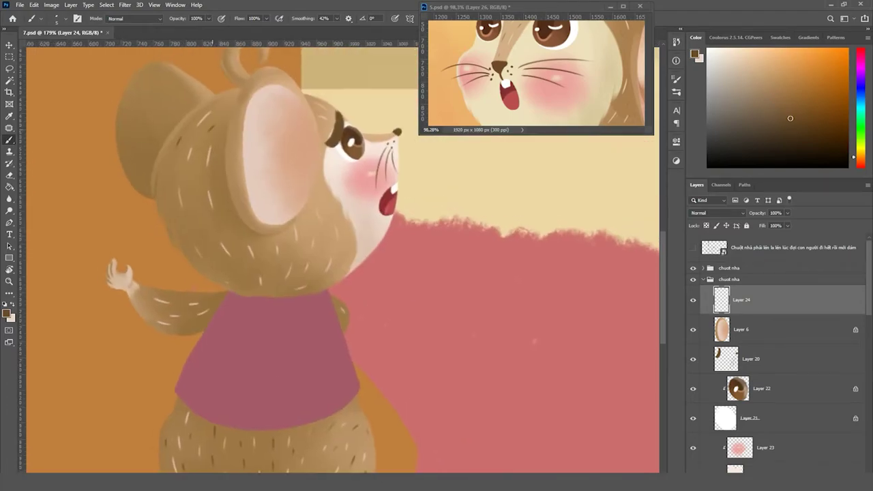
scroll(350, 294, down, 2)
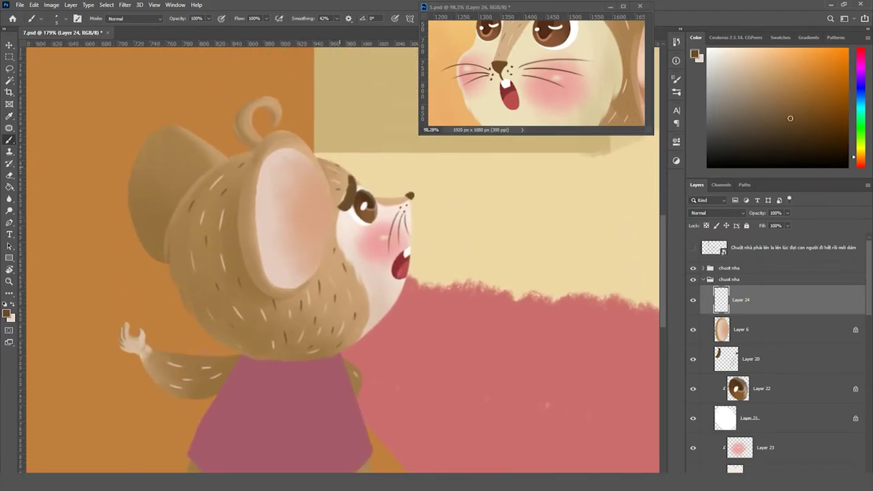
scroll(350, 295, down, 3)
scroll(349, 294, down, 3)
key(ctrl+s)
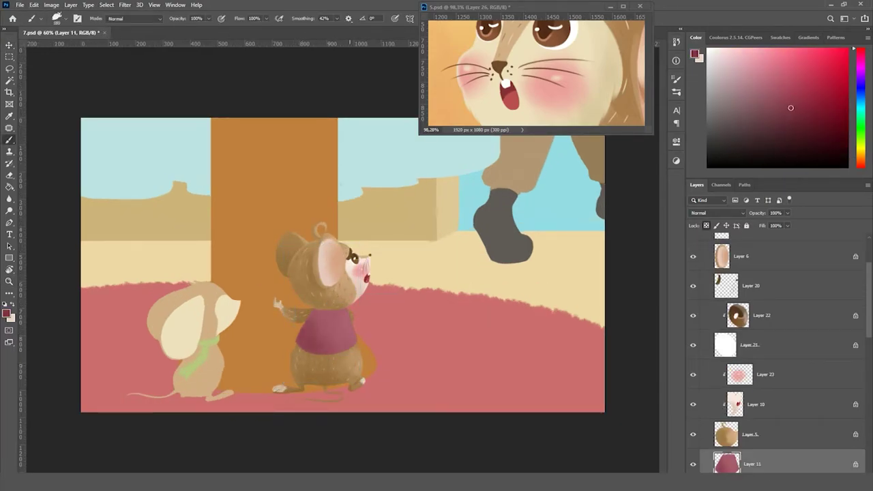
scroll(315, 310, up, 2)
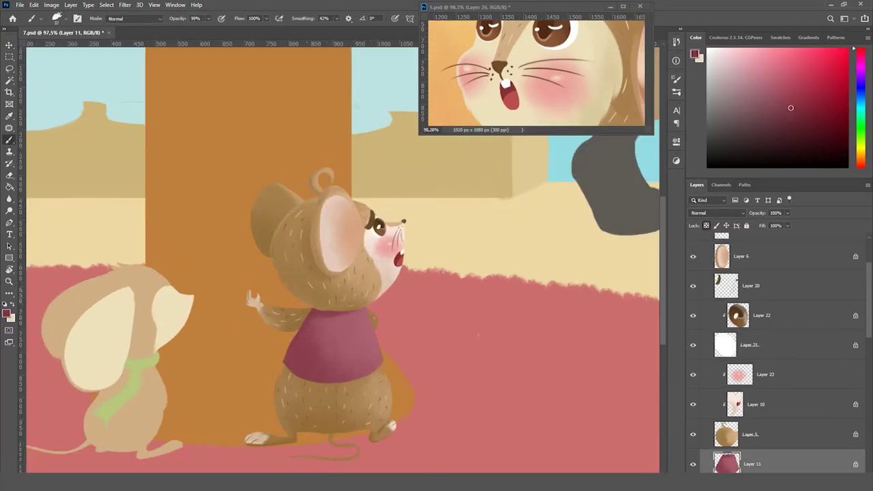
Sample pale pink to highlight the shirt, then sample the brown body colour
alt+click(337, 225)
scroll(354, 273, up, 1)
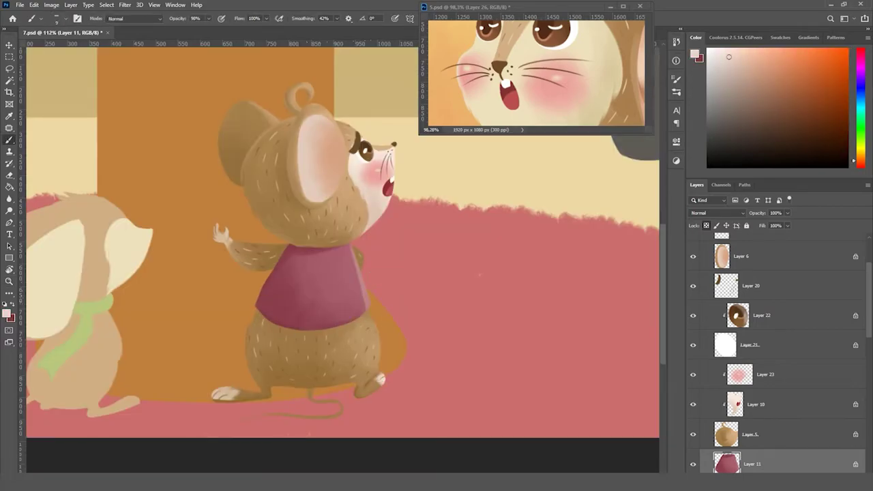
scroll(382, 307, down, 2)
scroll(382, 307, up, 1)
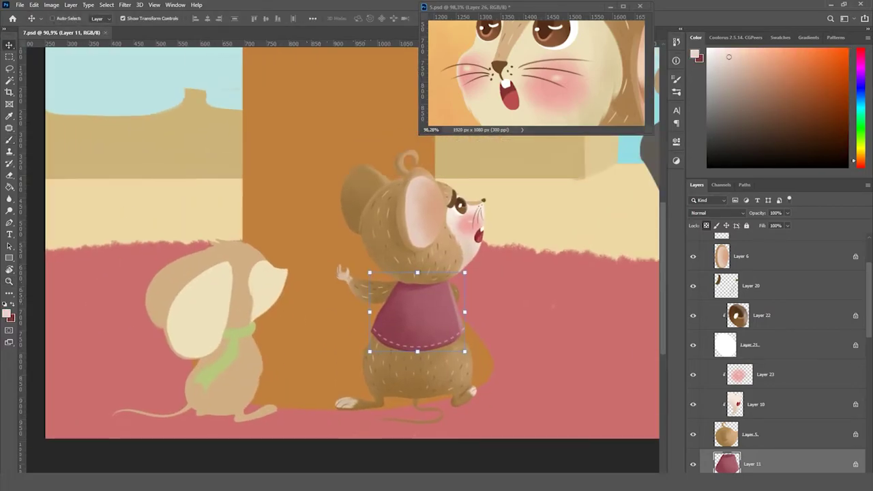
ctrl+click(386, 417)
alt+click(386, 418)
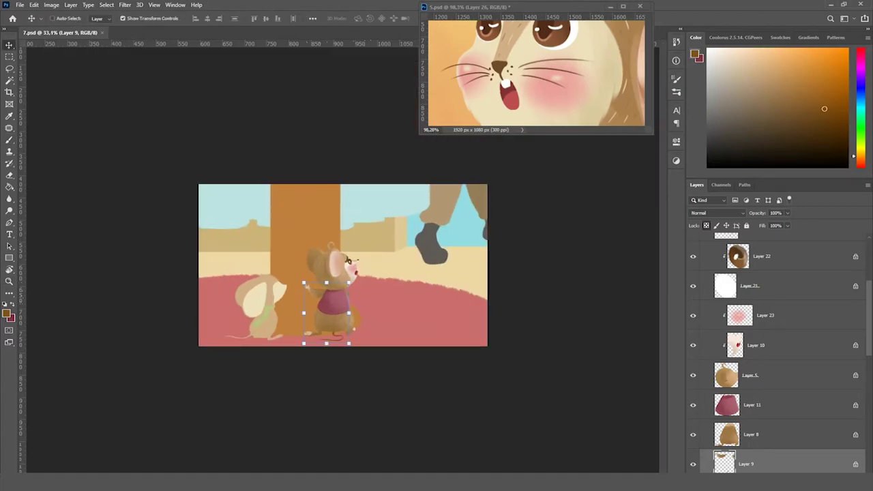
Return to the Brush and swap the paint colour between light cream and brown
scroll(278, 211, down, 3)
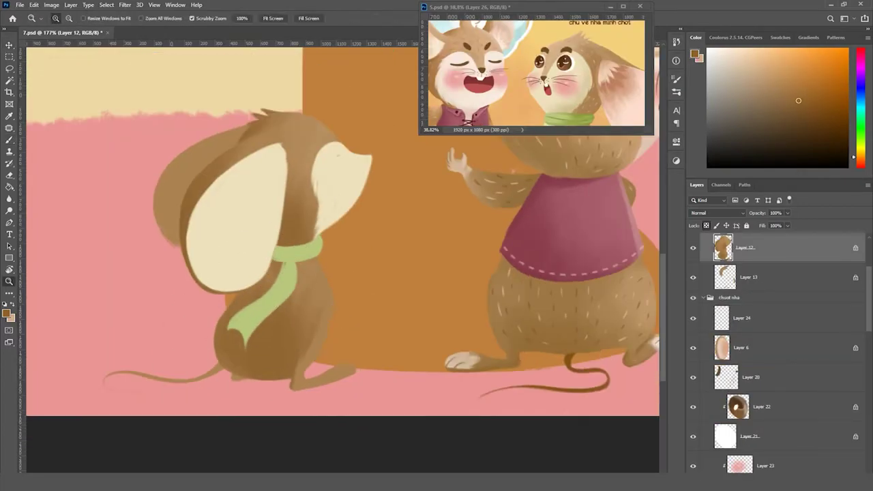
scroll(278, 212, up, 2)
scroll(263, 321, up, 1)
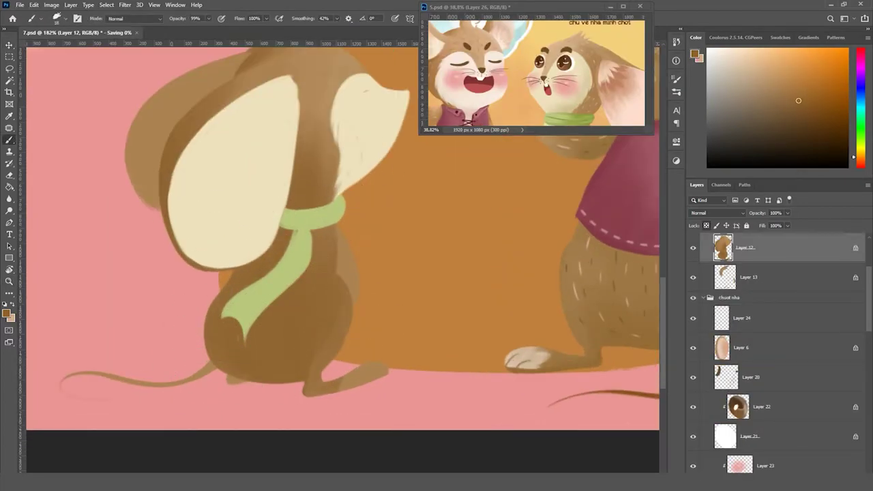
scroll(246, 143, down, 1)
scroll(246, 143, up, 3)
scroll(245, 143, down, 1)
scroll(245, 143, up, 1)
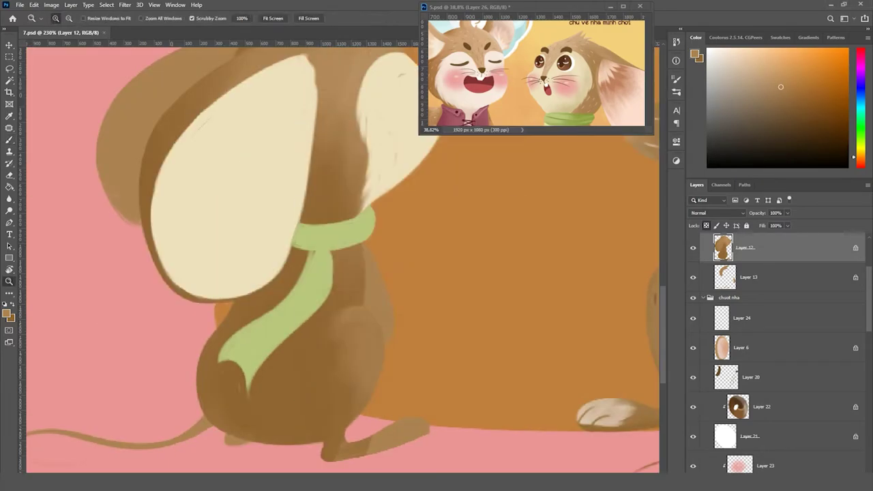
scroll(292, 360, down, 1)
key(b)
scroll(292, 360, down, 2)
scroll(292, 360, down, 1)
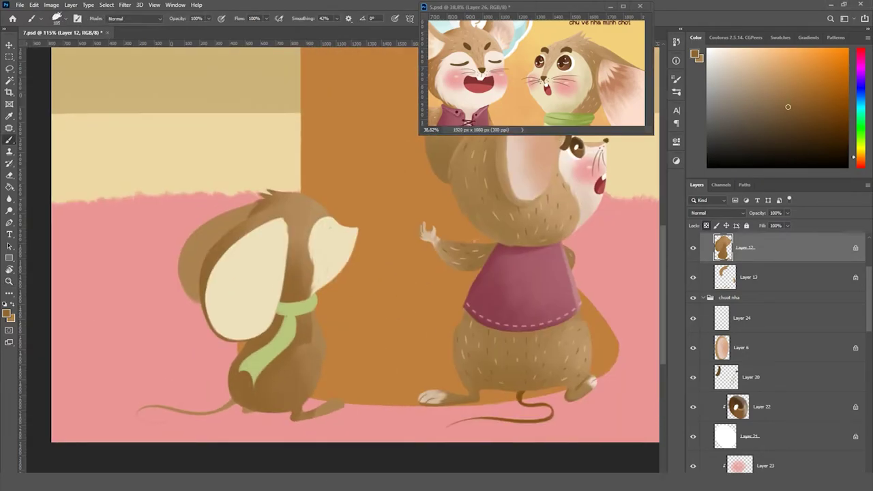
scroll(299, 328, up, 2)
scroll(298, 327, up, 2)
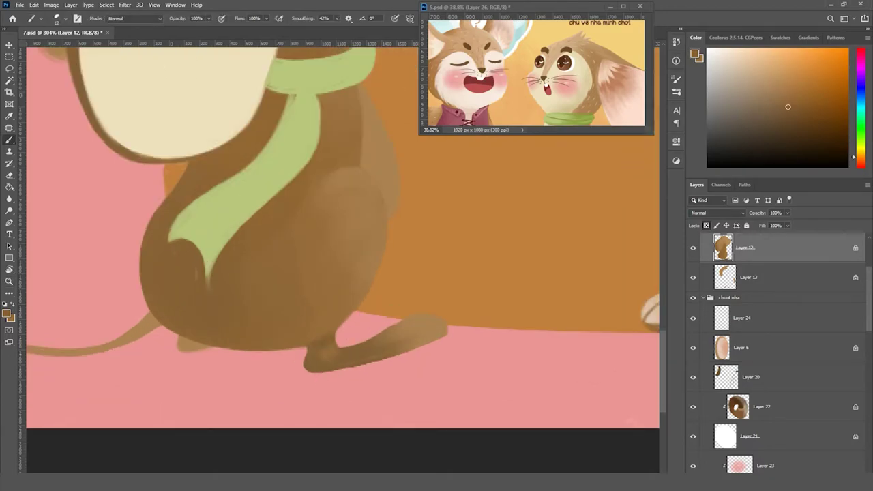
key(x)
scroll(163, 225, up, 1)
scroll(105, 406, down, 1)
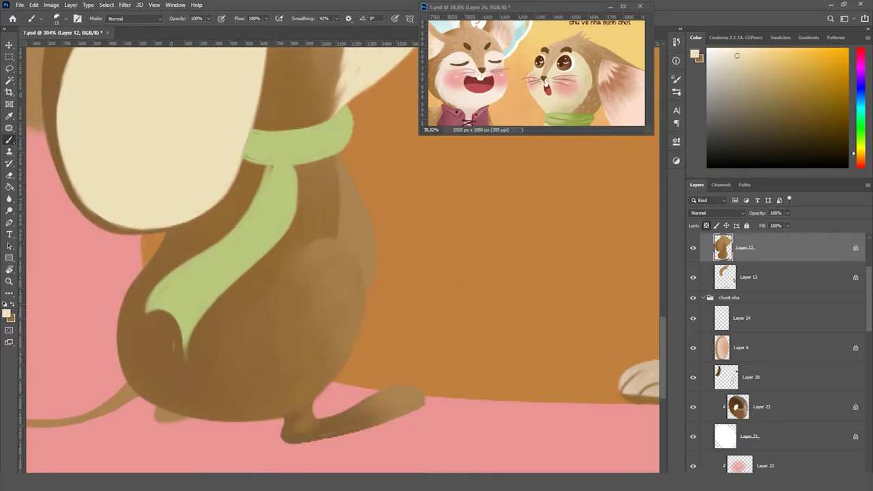
scroll(341, 260, up, 1)
key(alt+bracketleft)
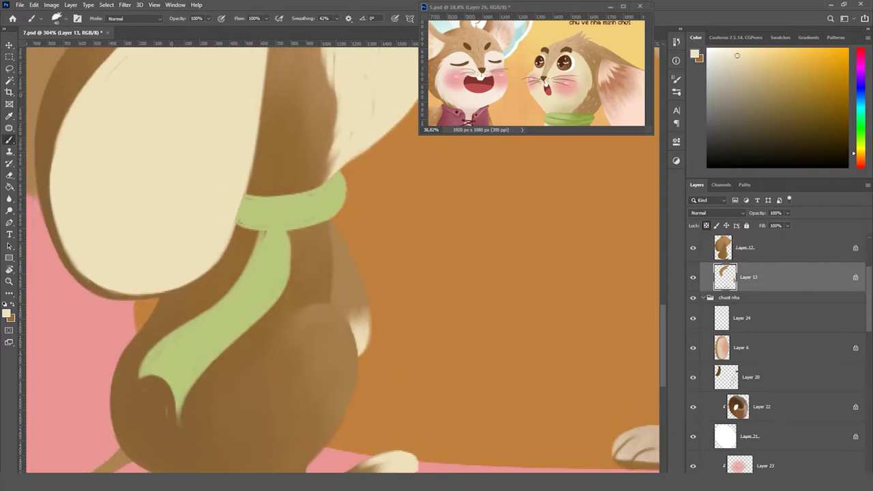
key(x)
Check the brush size and step between Layer 12 and Layer 13 to compare them
scroll(345, 181, down, 2)
right_click(344, 181)
key(Escape)
scroll(344, 180, down, 2)
scroll(344, 181, up, 2)
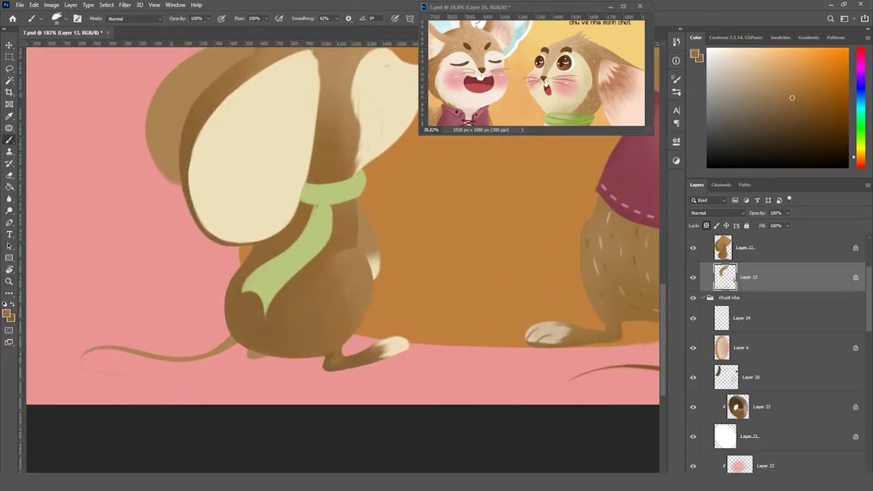
key(alt+bracketright)
scroll(318, 375, up, 1)
scroll(402, 342, up, 2)
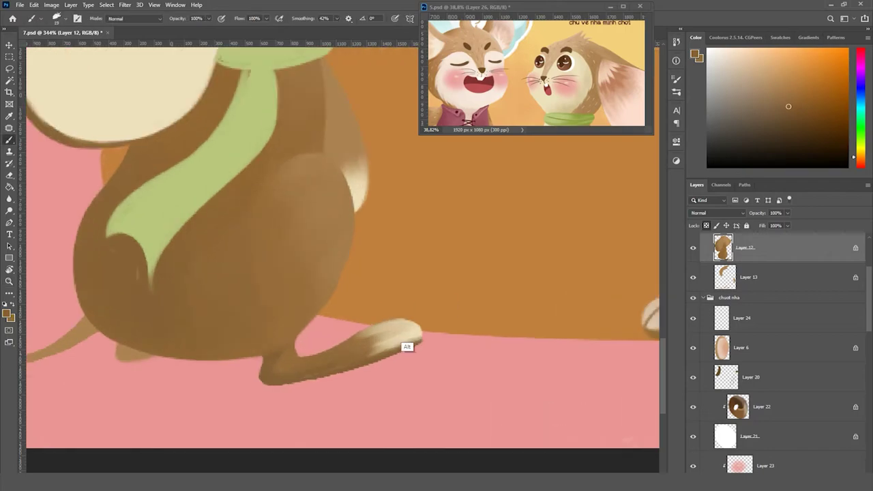
scroll(399, 336, down, 3)
scroll(400, 336, up, 1)
key(alt+bracketleft)
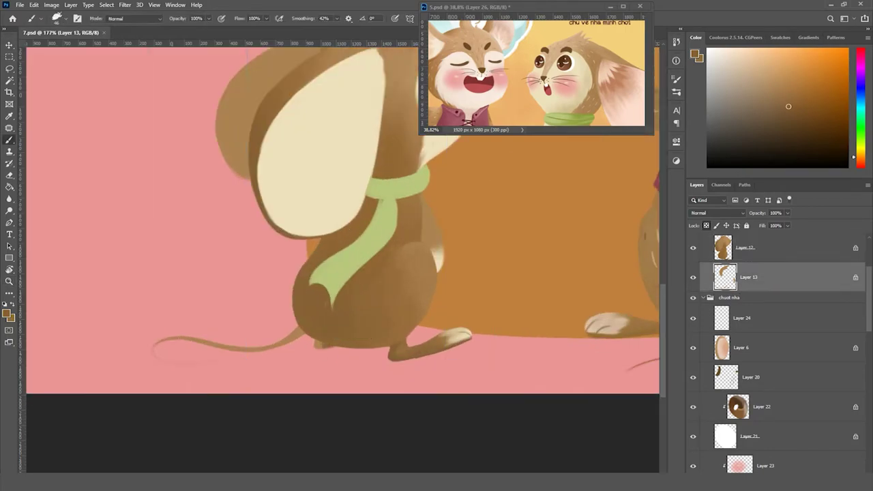
scroll(341, 259, up, 2)
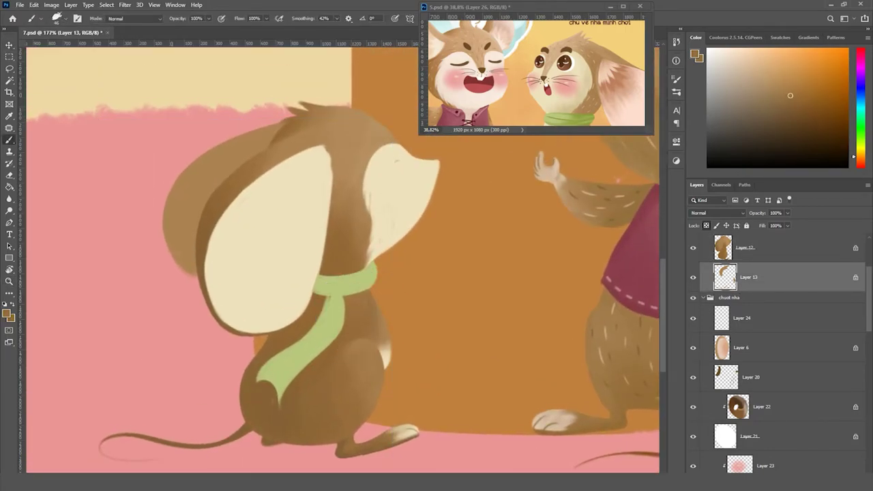
key(alt+bracketright)
key(alt+bracketleft)
scroll(347, 356, down, 1)
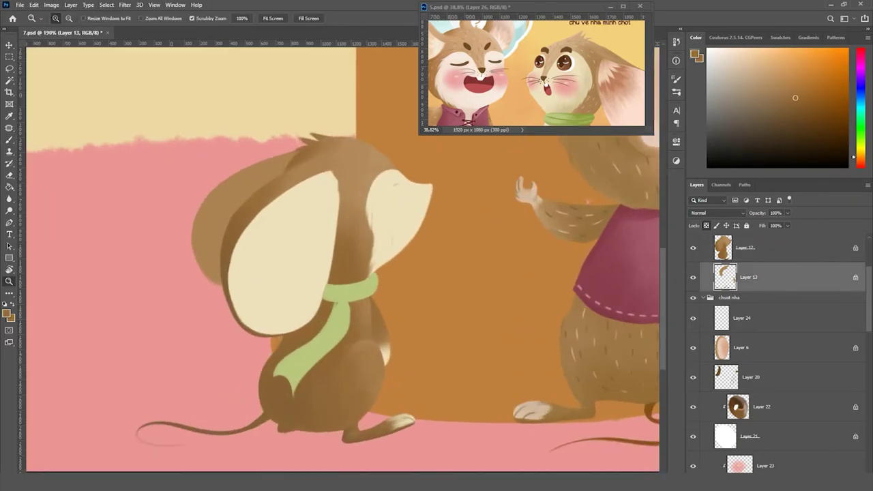
Select the left mouse's head fur layer, Layer 12, with the Brush active
key(v)
scroll(347, 356, up, 1)
key(b)
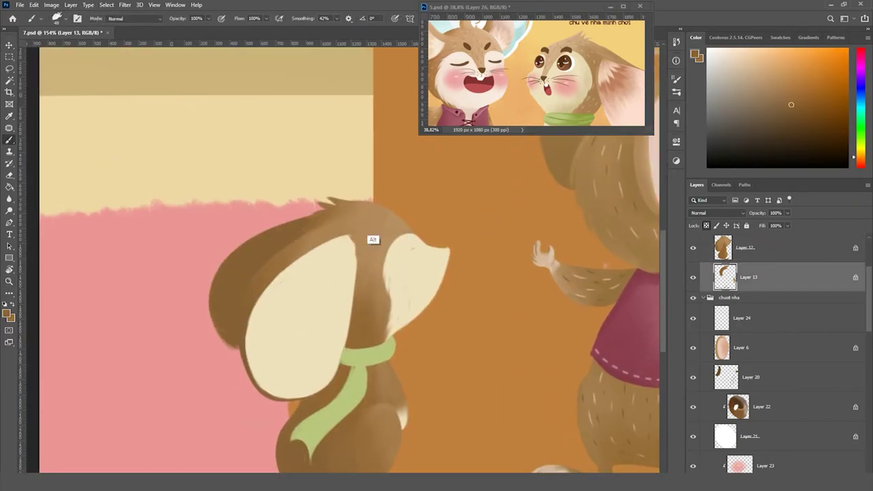
scroll(374, 241, up, 1)
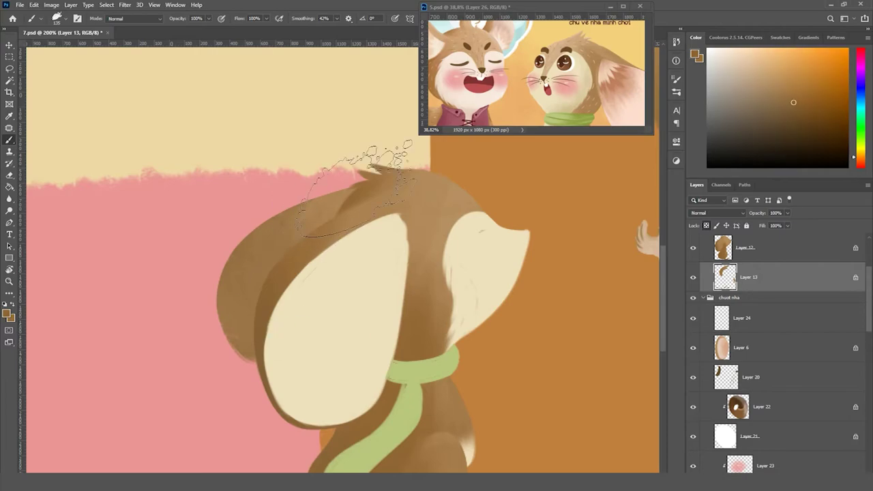
scroll(253, 351, down, 5)
key(v)
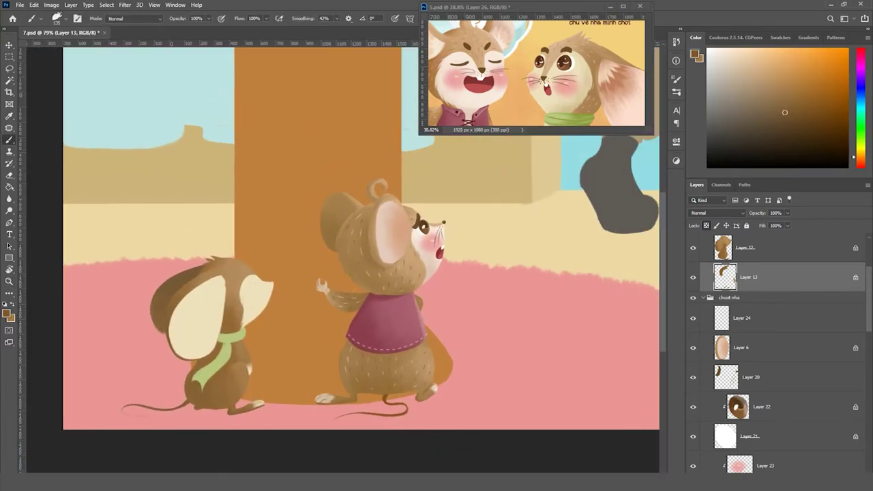
scroll(225, 286, up, 5)
key(b)
scroll(143, 228, up, 5)
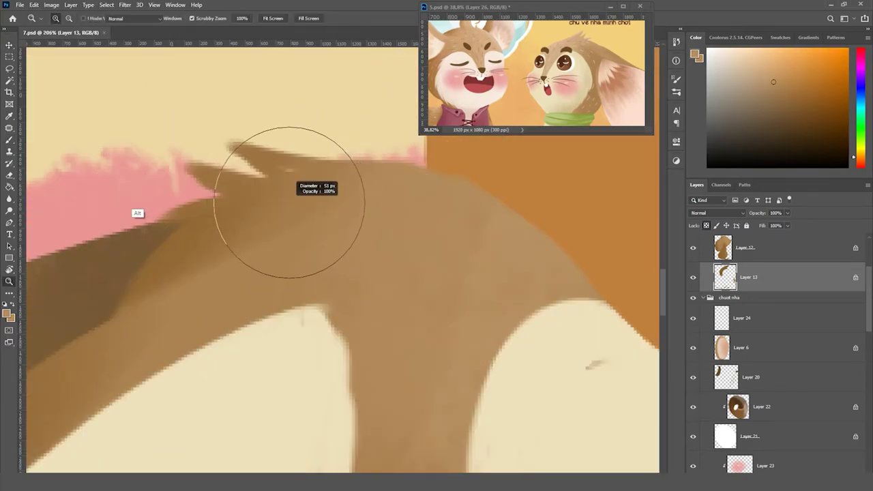
ctrl+click(240, 137)
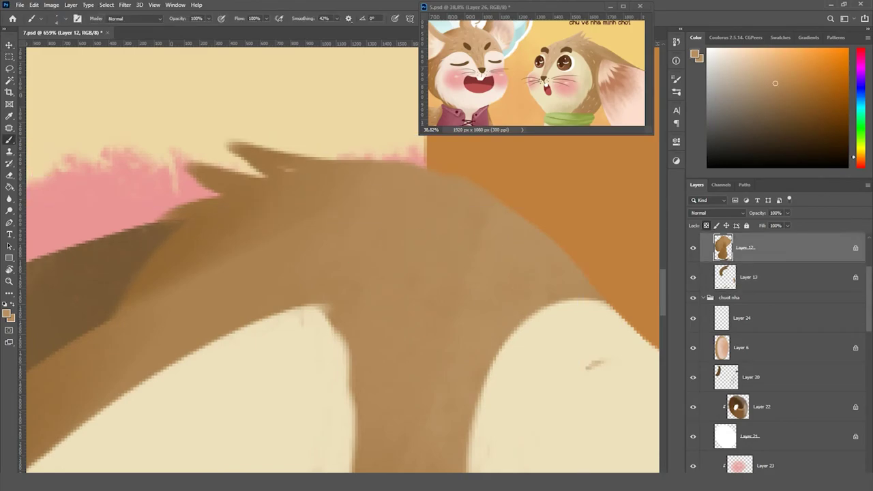
scroll(241, 137, down, 5)
scroll(240, 136, up, 4)
On a new clipped layer, paint soft pink shading inside the left mouse's ear
key(ctrl+shift+alt+n)
key(b)
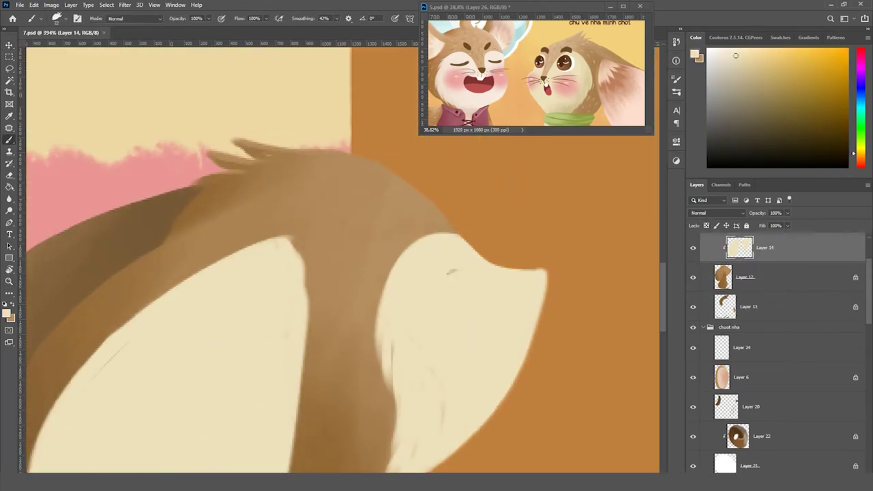
scroll(364, 229, down, 2)
alt+click(364, 229)
scroll(363, 229, down, 2)
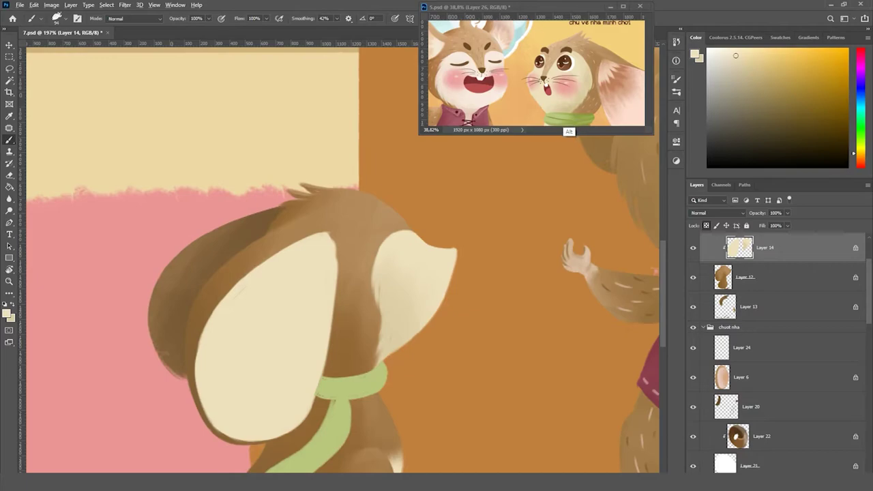
scroll(298, 246, down, 2)
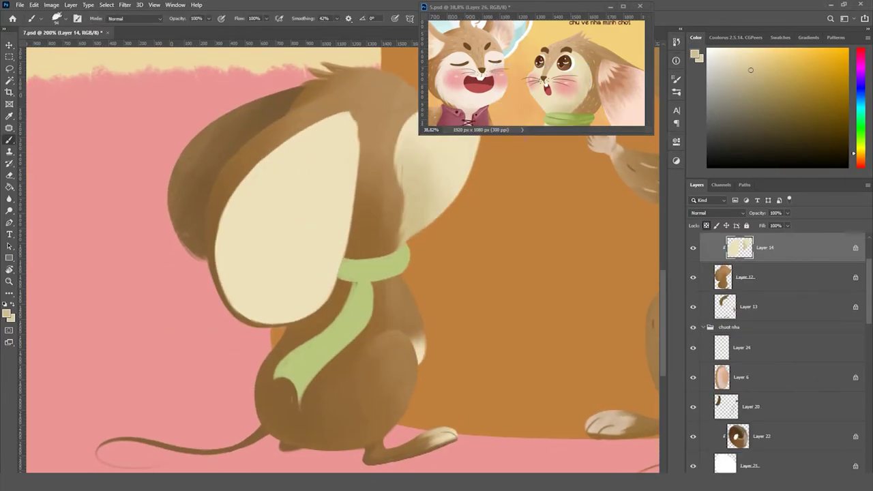
scroll(298, 246, up, 2)
drag(290, 213, 232, 271)
key(ctrl+z)
drag(328, 205, 245, 327)
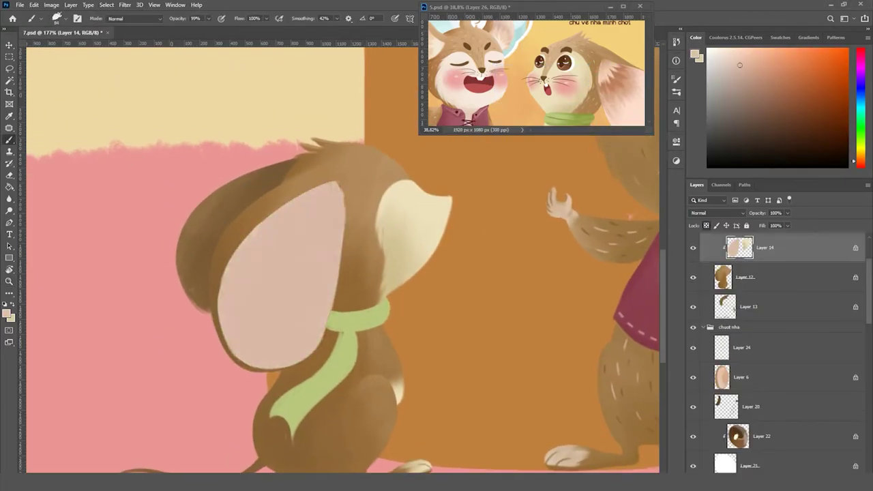
drag(273, 198, 342, 321)
drag(301, 198, 231, 294)
scroll(301, 246, down, 5)
scroll(327, 266, up, 3)
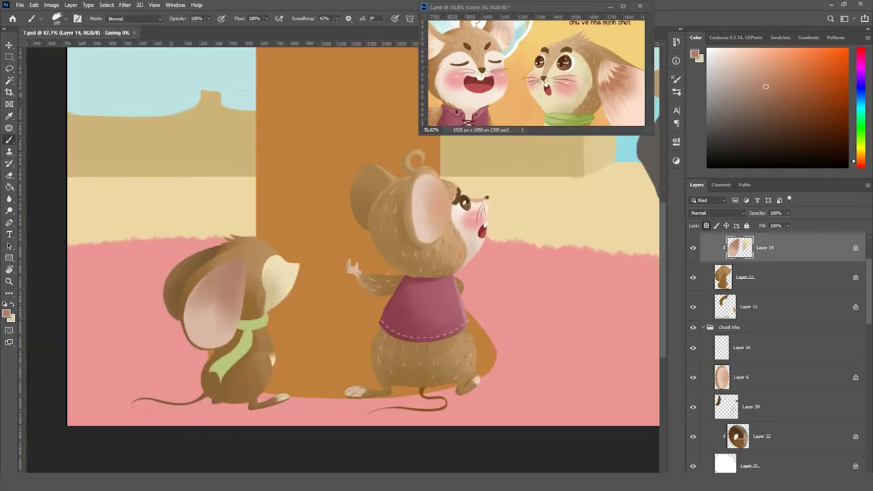
scroll(327, 266, up, 3)
On another new layer at 20% brush opacity, paint light cream streaks in the right mouse's ear
key(ctrl+shift+alt+n)
key(2)
alt+click(395, 220)
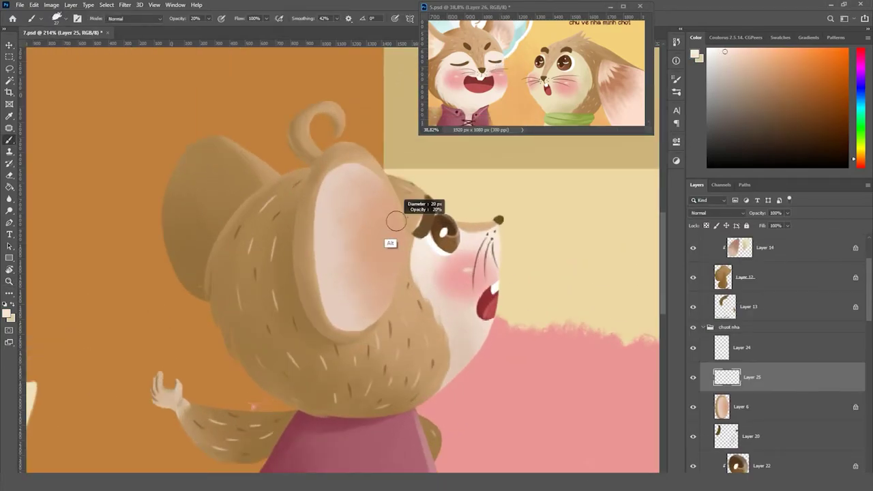
drag(405, 208, 358, 239)
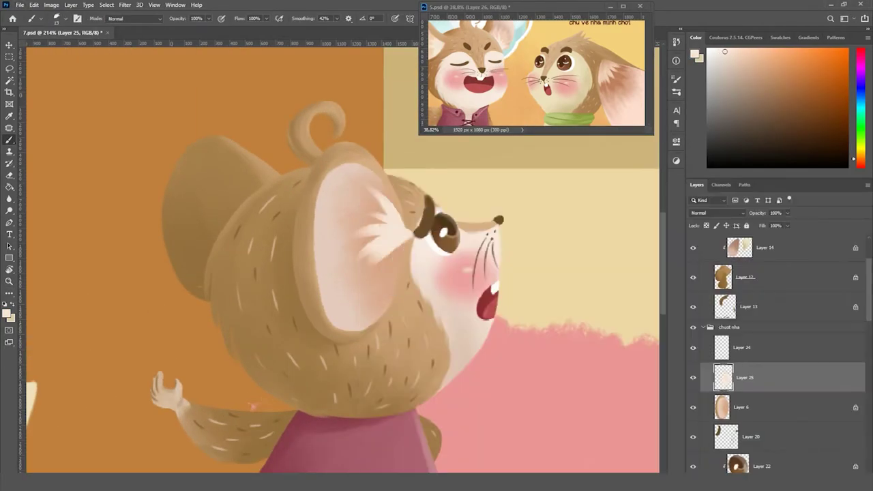
drag(407, 259, 375, 300)
key(e)
key(ctrl+0)
Add a layer and paint sampled light cream streaks inside the left mouse's ear
key(b)
click(750, 247)
key(ctrl+shift+alt+n)
scroll(273, 287, up, 3)
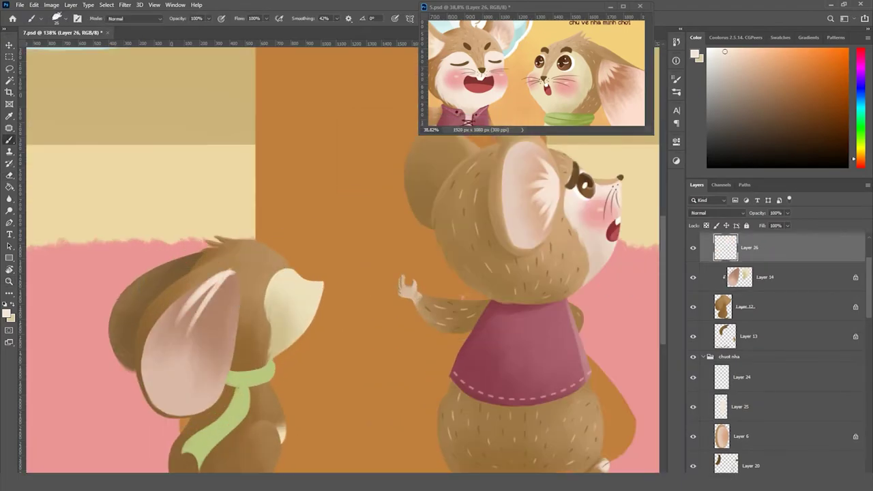
drag(226, 279, 212, 320)
alt+click(240, 275)
drag(240, 273, 233, 321)
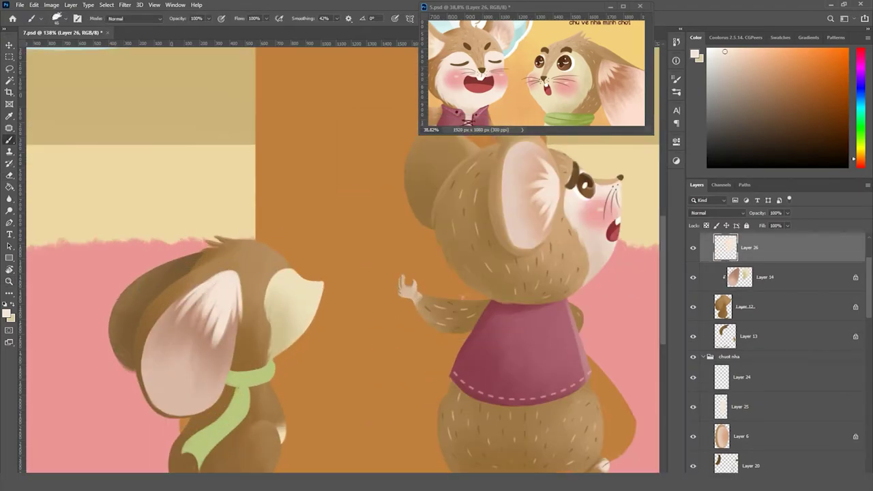
key(ctrl+0)
scroll(497, 274, up, 3)
On a new layer above the ear, paint a brown nose at the left mouse's snout tip
alt+click(497, 274)
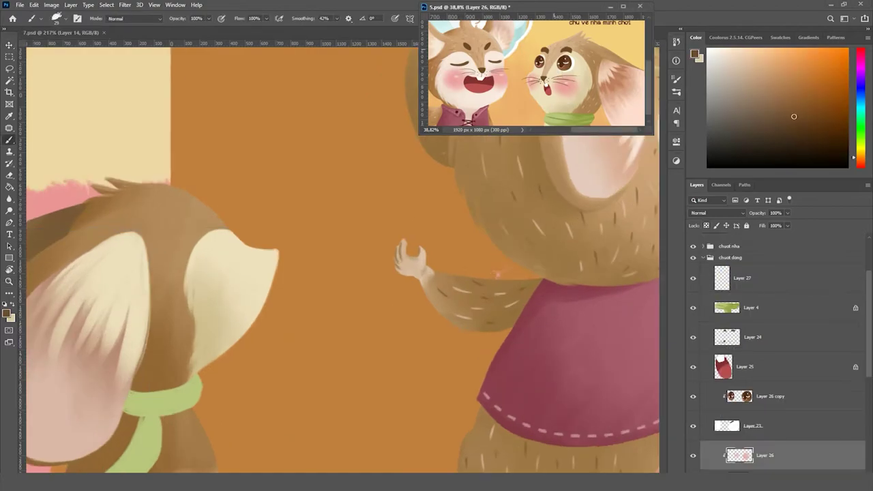
ctrl+click(264, 266)
key(ctrl+shift+alt+n)
scroll(264, 266, up, 3)
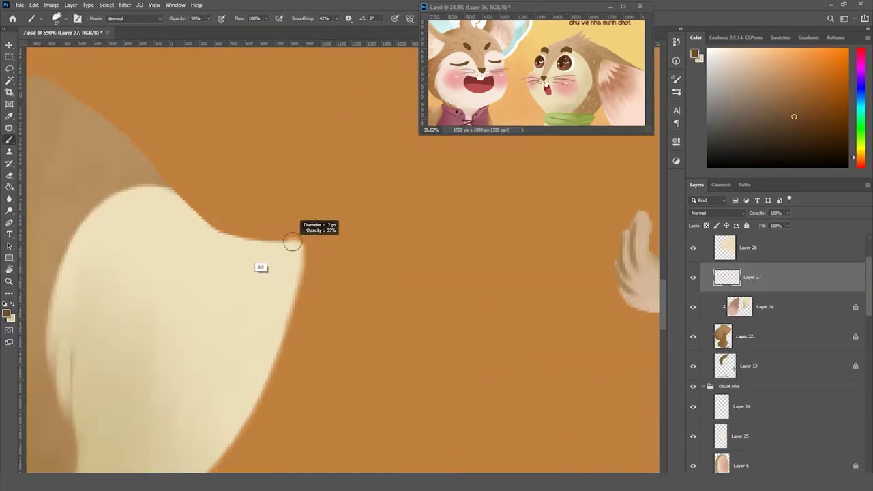
drag(292, 242, 306, 244)
scroll(430, 245, down, 2)
key(e)
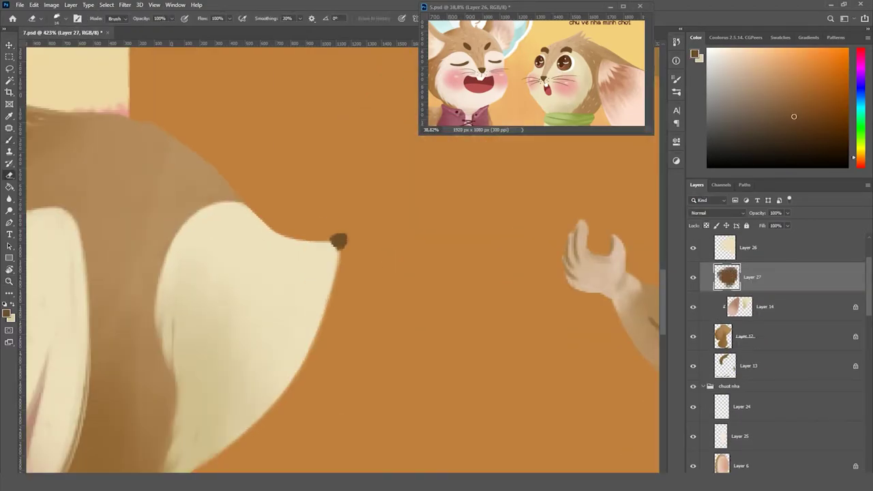
scroll(576, 284, down, 2)
key(b)
scroll(305, 220, down, 5)
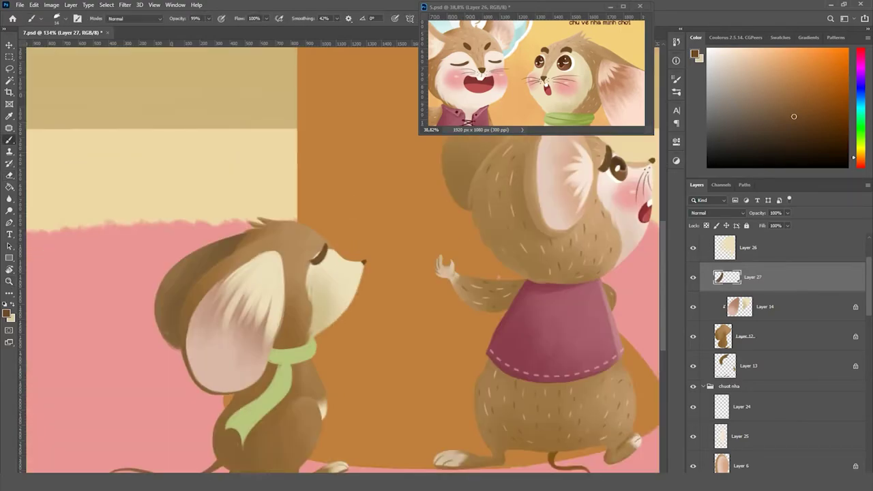
Draw a small curved mouth below the nose and move the pink blush onto the cheek
ctrl+click(293, 266)
scroll(318, 320, up, 3)
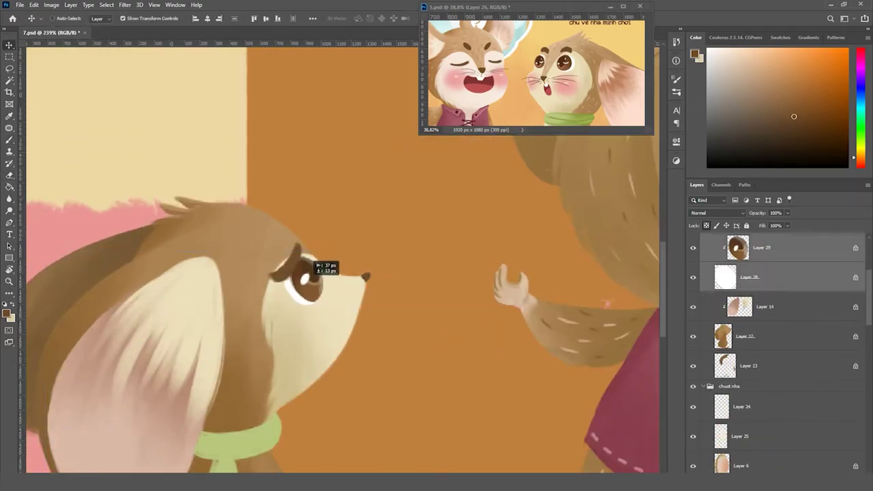
scroll(321, 263, down, 5)
scroll(287, 238, up, 5)
key(b)
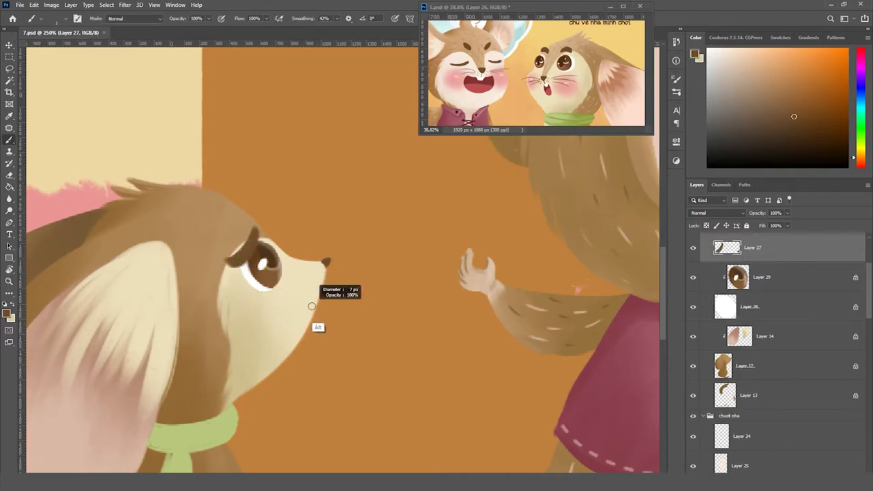
drag(297, 316, 318, 298)
scroll(307, 300, up, 2)
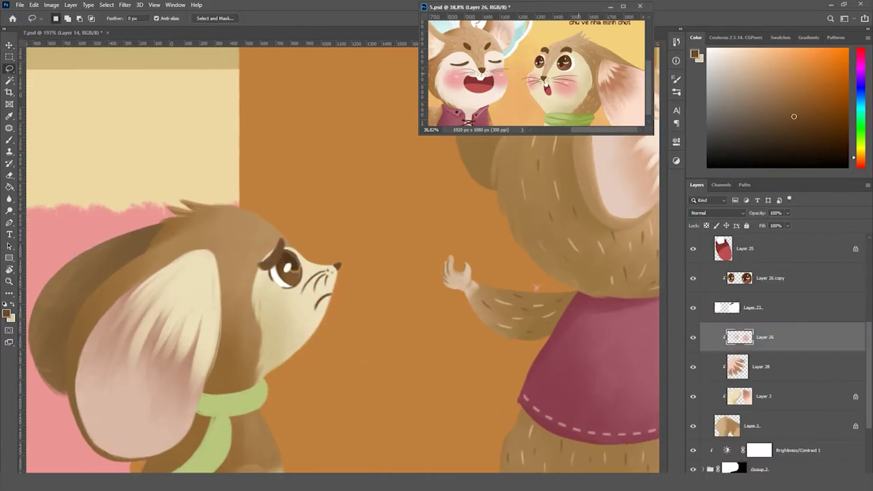
drag(358, 258, 323, 295)
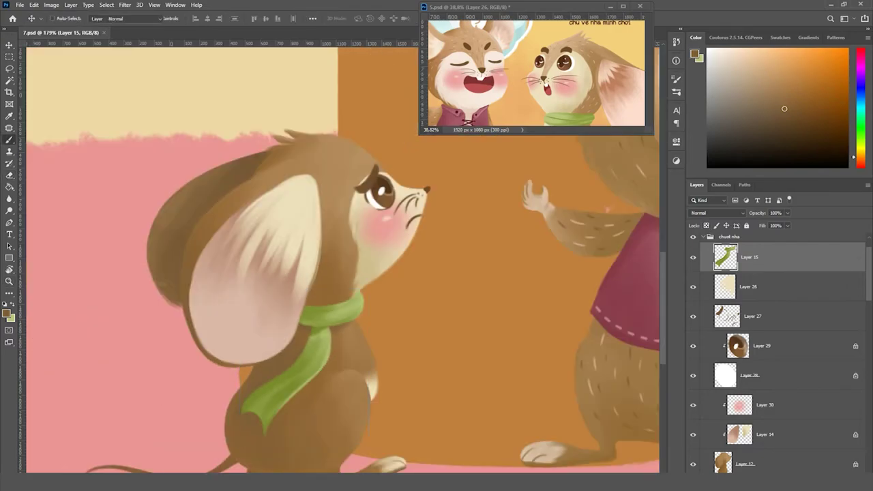
Sample light cream and dark brown and dab short fur marks over the left mouse's head and body
key(alt)
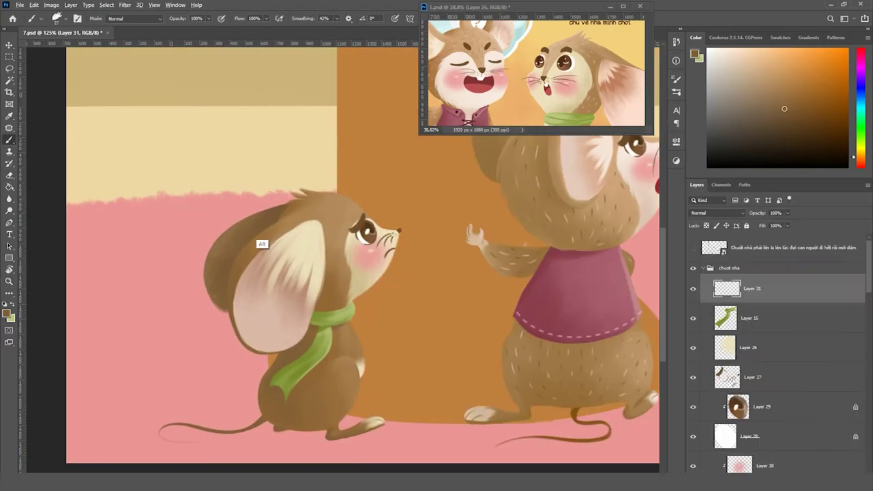
alt+click(341, 245)
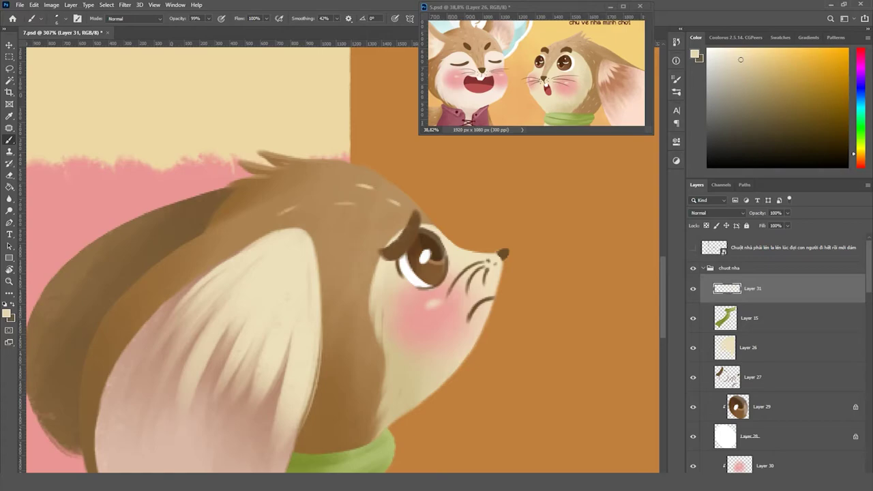
scroll(369, 232, down, 2)
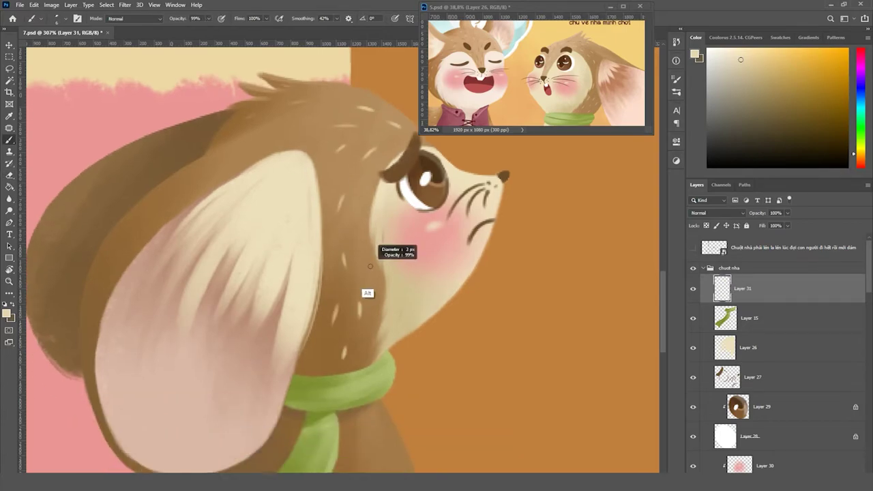
scroll(368, 294, down, 4)
scroll(355, 259, down, 2)
scroll(341, 259, down, 4)
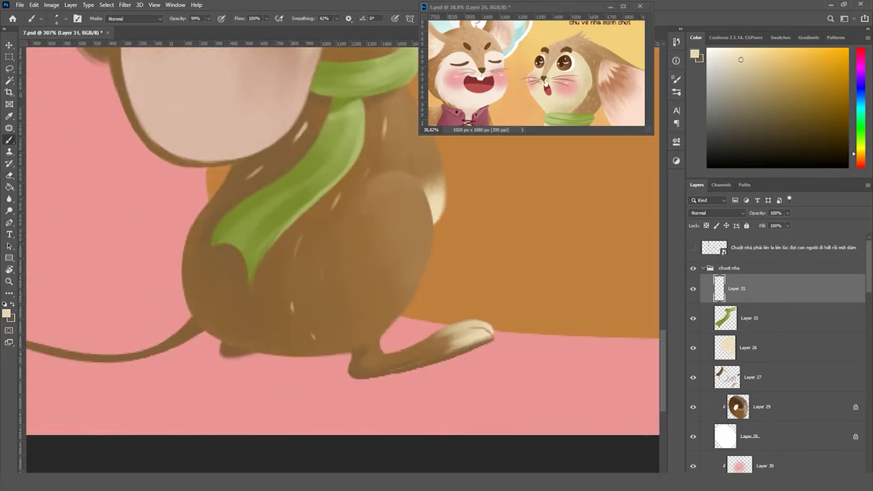
scroll(374, 218, up, 2)
scroll(374, 218, up, 3)
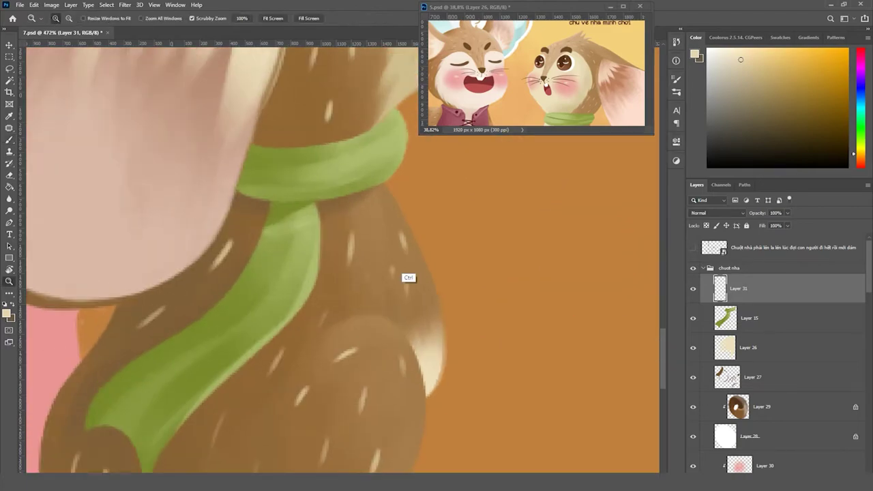
alt+click(382, 286)
drag(365, 258, 363, 294)
drag(363, 294, 438, 185)
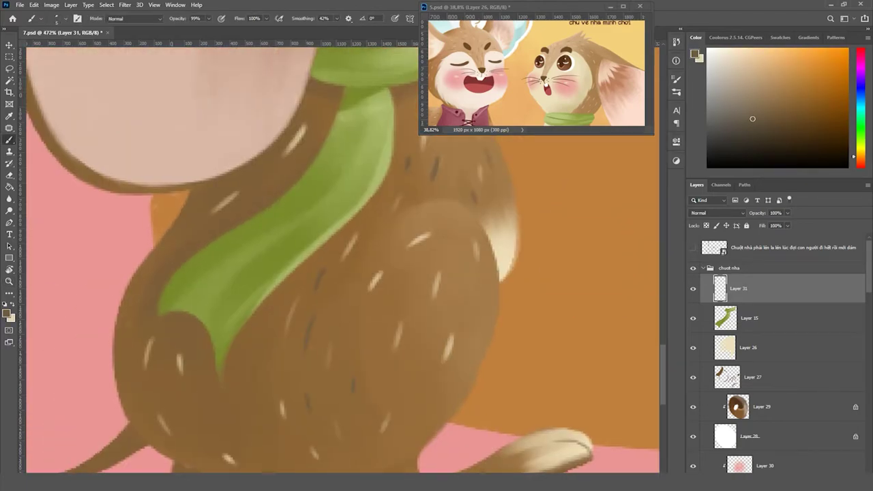
key(z)
scroll(341, 260, down, 3)
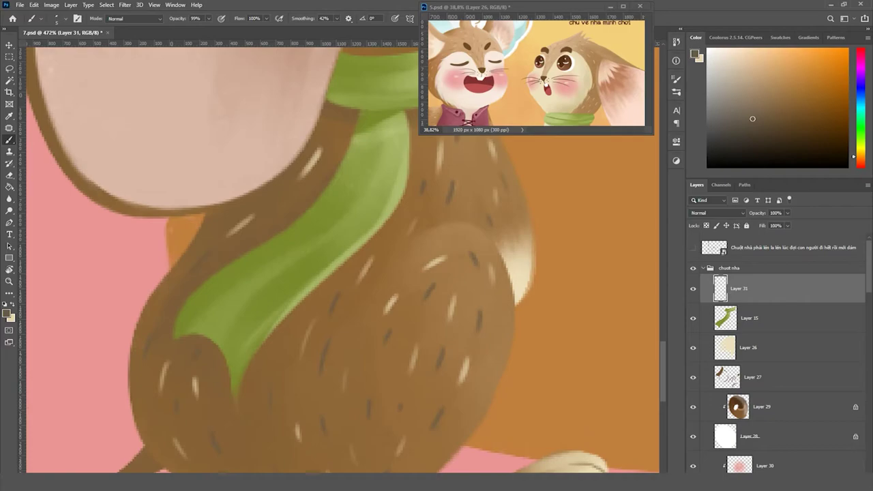
scroll(341, 260, up, 1)
key(b)
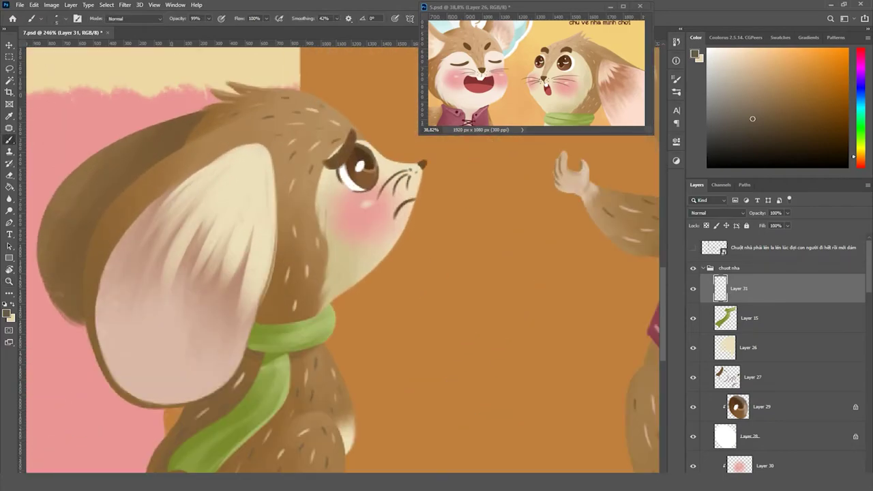
scroll(423, 352, down, 5)
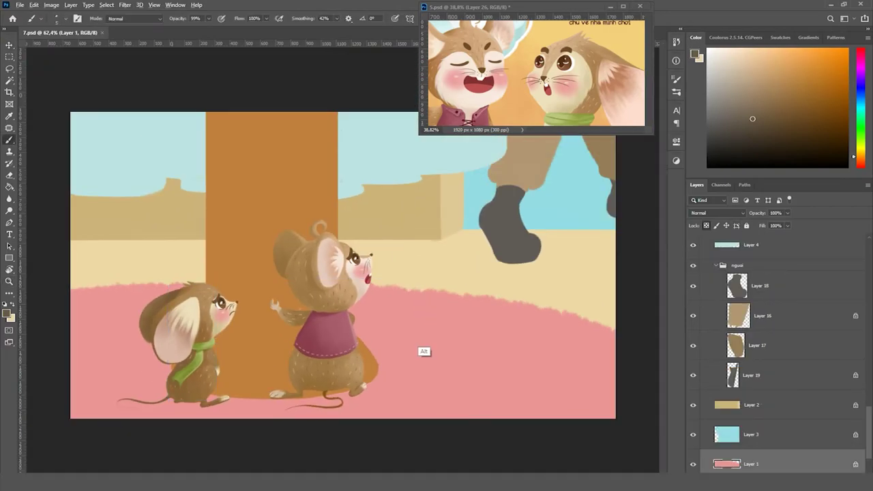
Fill the ground layer with dark red, brush darker texture, then add lighter Soft Light patches
alt+click(423, 352)
click(806, 102)
key(alt+BackSpace)
scroll(342, 265, down, 3)
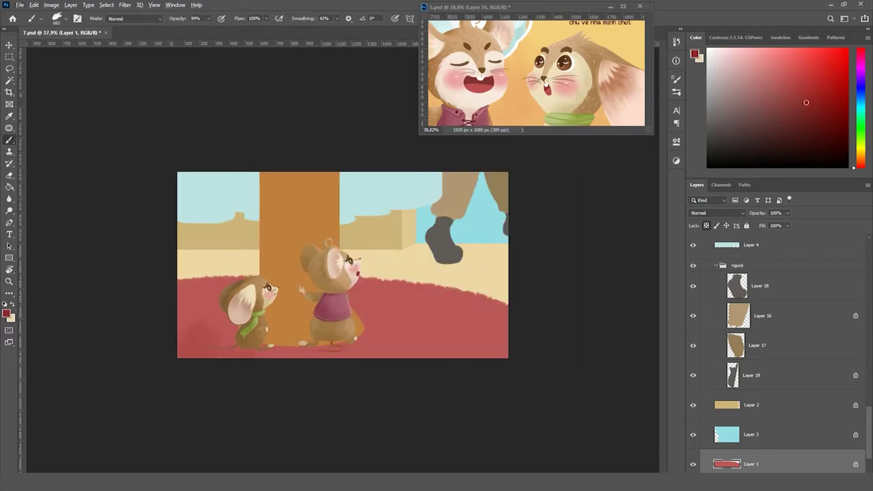
drag(423, 334, 245, 327)
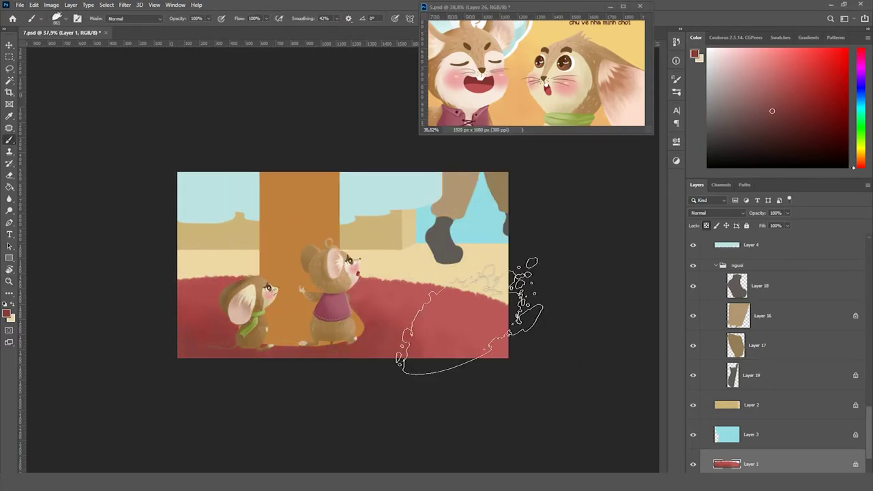
drag(471, 321, 239, 334)
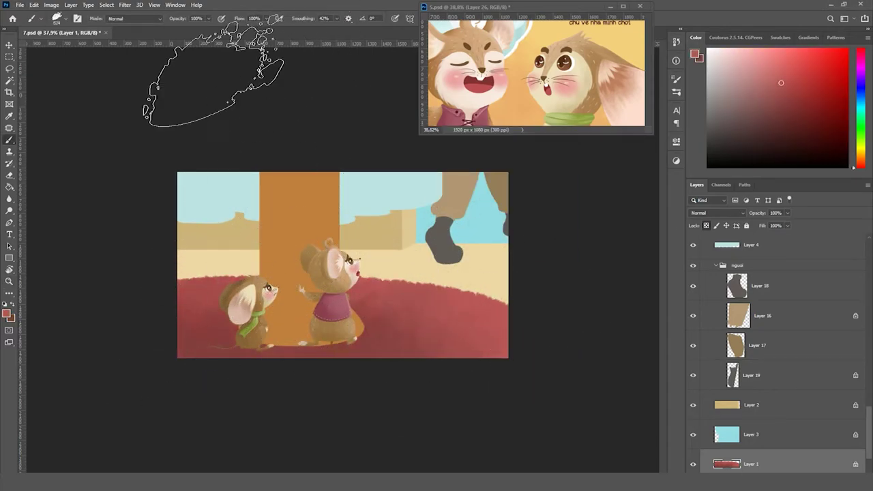
key(shift+alt+f)
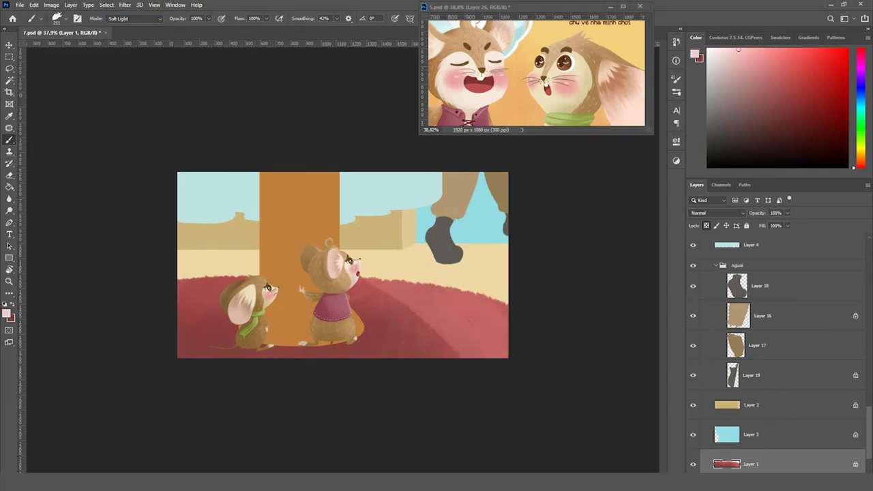
drag(382, 287, 498, 307)
alt+click(394, 302)
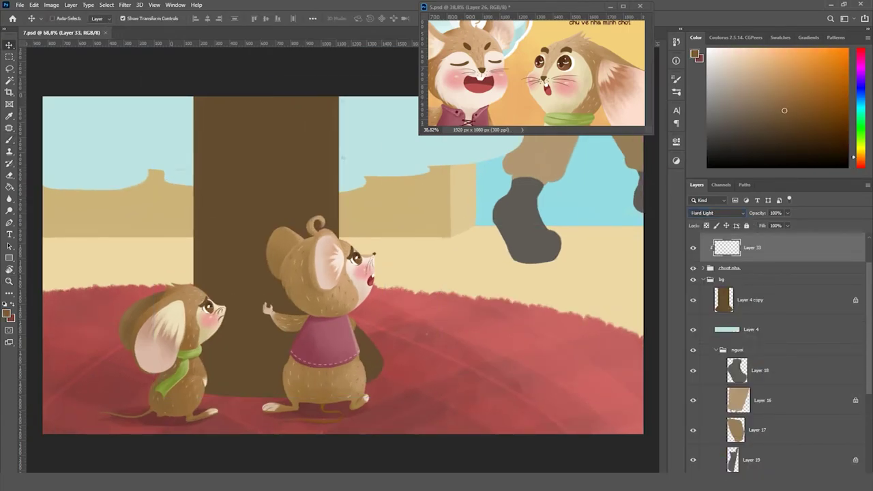
Clear the standing mouse's Hard Light shadow layer and repaint dark shading over its head and body
key(b)
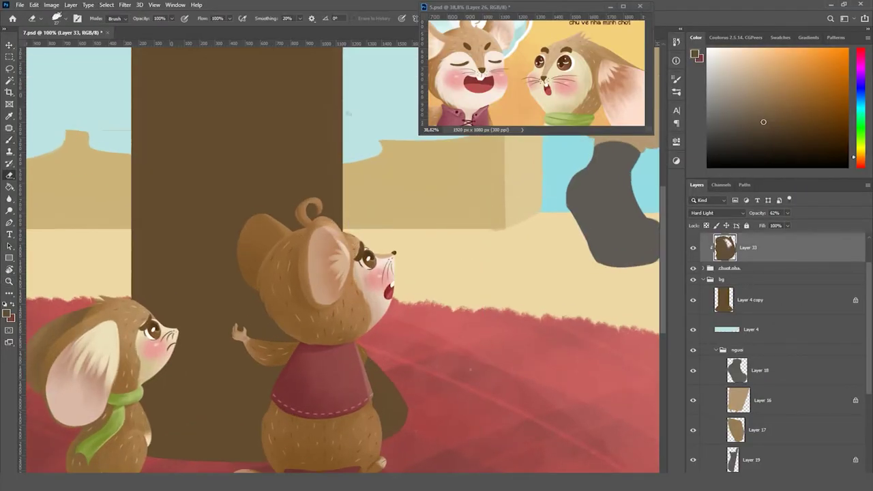
scroll(346, 260, down, 2)
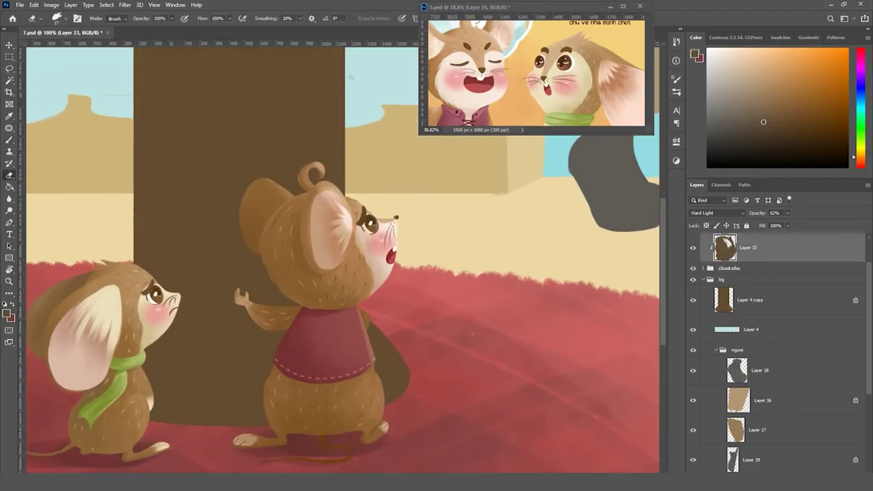
drag(374, 355, 372, 440)
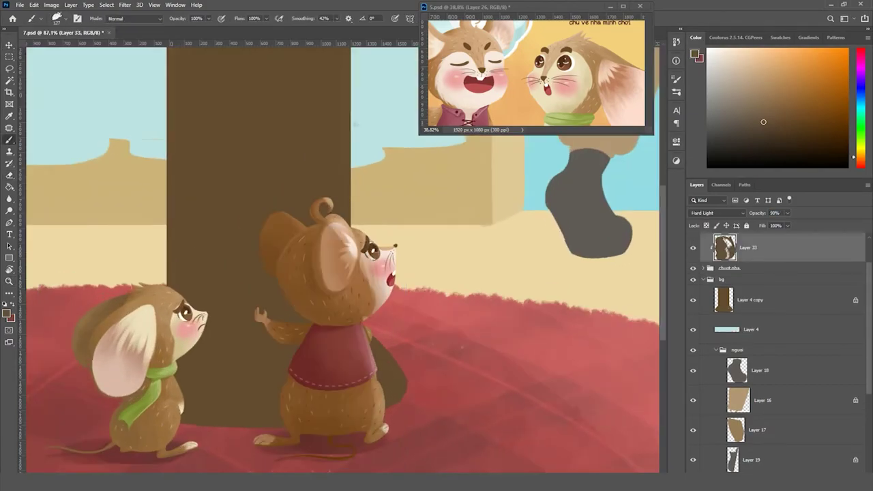
key(Delete)
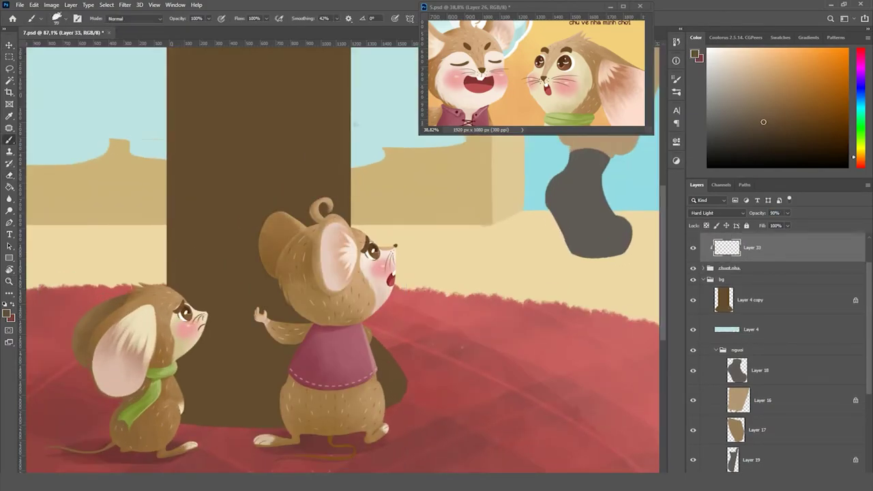
drag(269, 218, 298, 264)
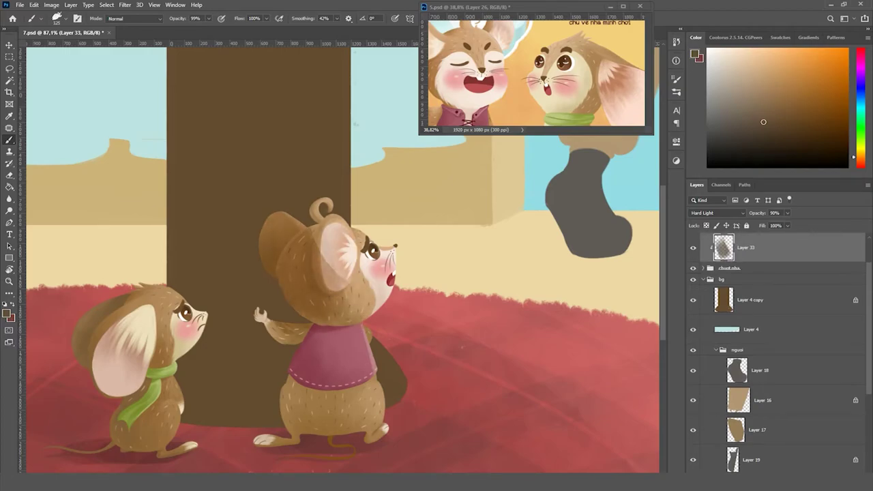
drag(312, 216, 341, 276)
drag(262, 215, 303, 250)
drag(340, 316, 256, 341)
drag(307, 307, 277, 273)
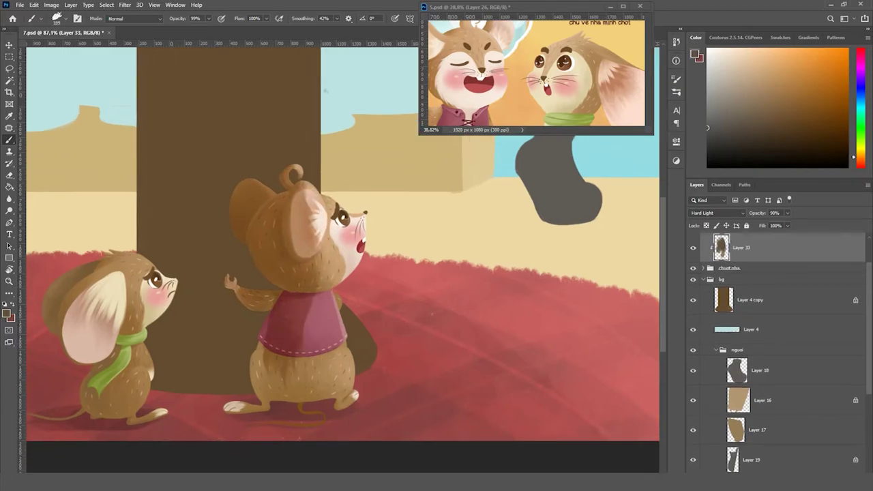
Shade the standing mouse's lower body and feet in a new colour, then select the trunk layer
click(730, 117)
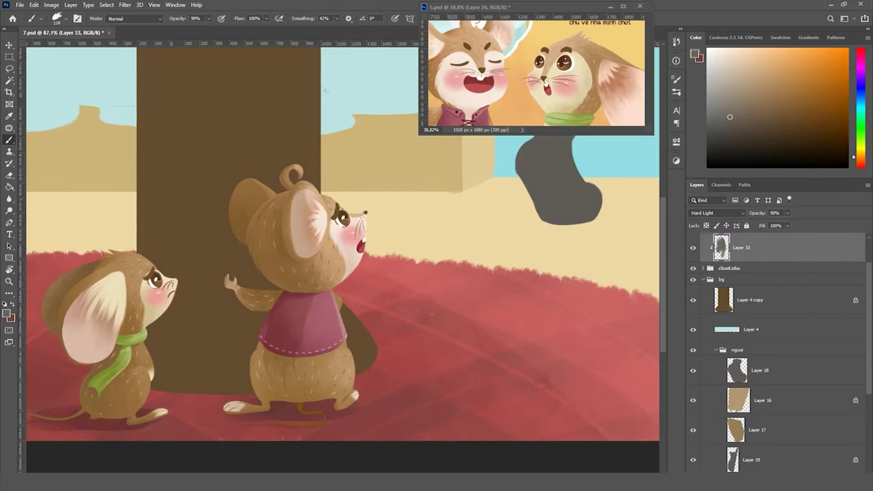
drag(232, 410, 280, 359)
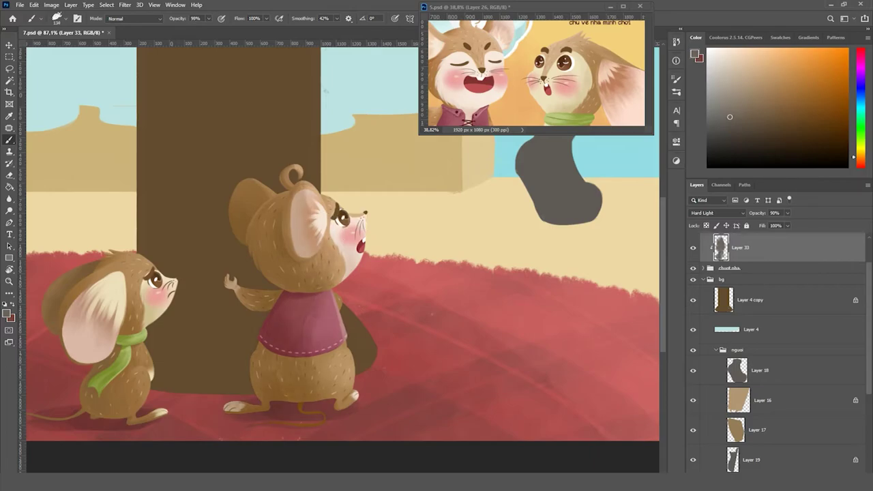
key(e)
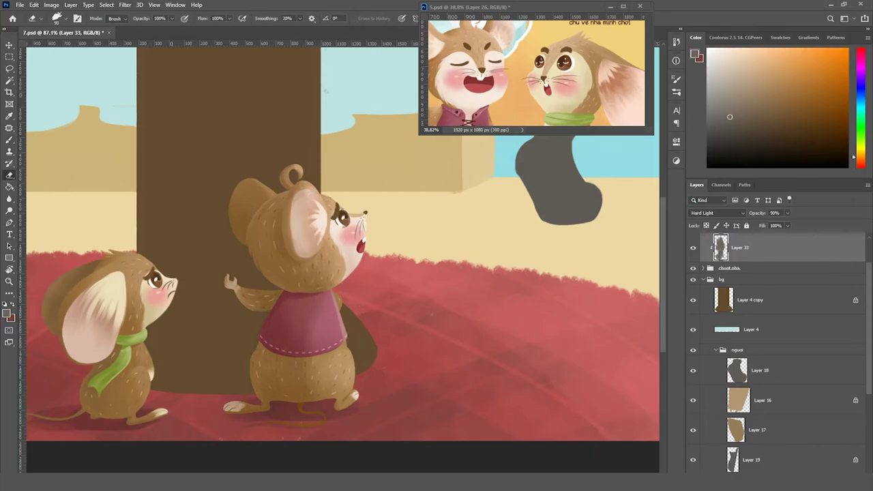
scroll(409, 184, up, 3)
scroll(509, 249, down, 1)
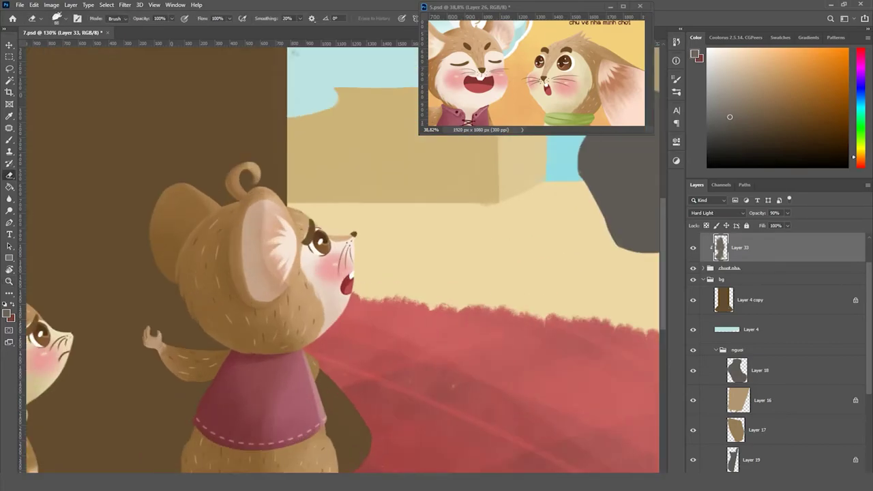
scroll(243, 176, down, 5)
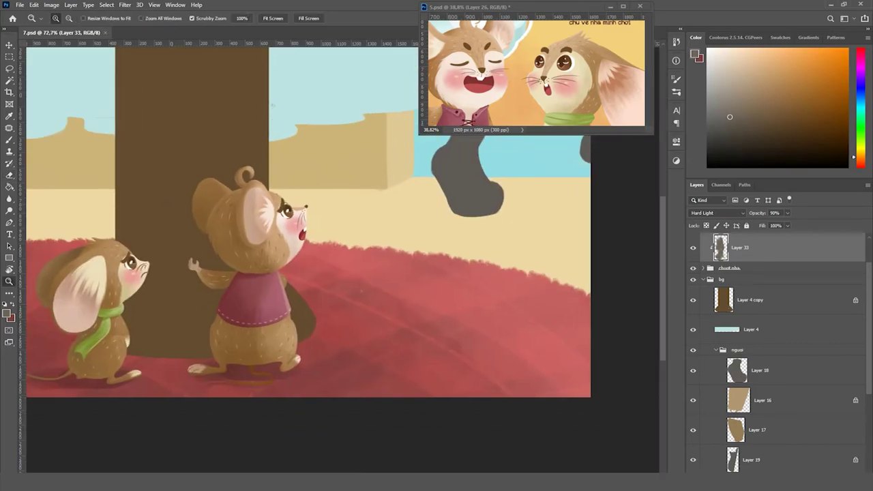
ctrl+click(193, 184)
key(b)
scroll(268, 234, down, 1)
Paint darker brown shading strokes down the middle and lower tree trunk
alt+click(228, 177)
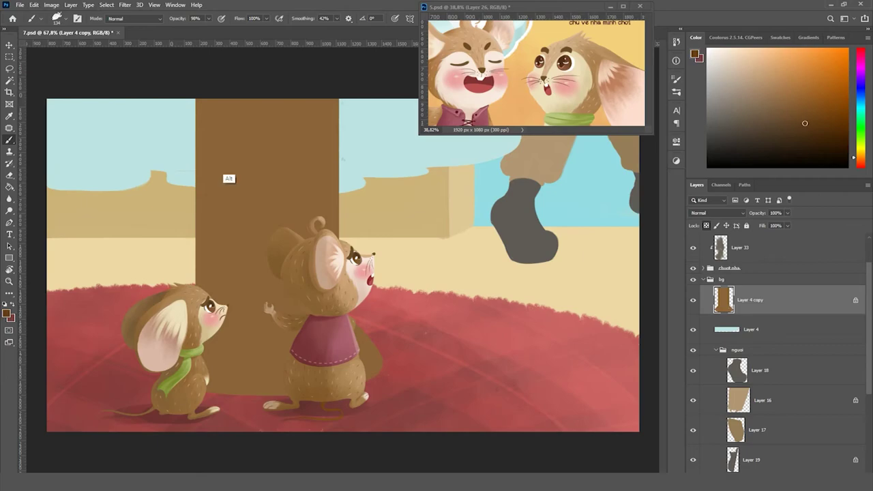
drag(232, 109, 205, 287)
drag(205, 116, 273, 260)
drag(225, 239, 273, 389)
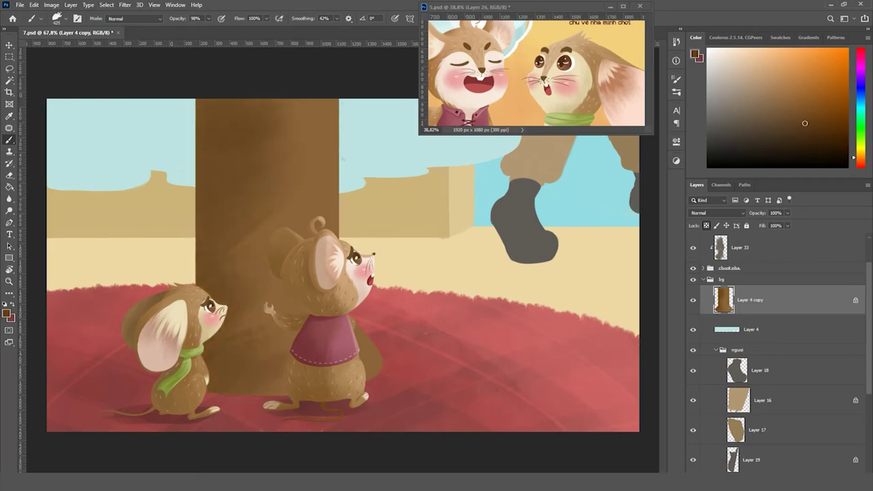
drag(259, 293, 273, 393)
drag(259, 204, 273, 307)
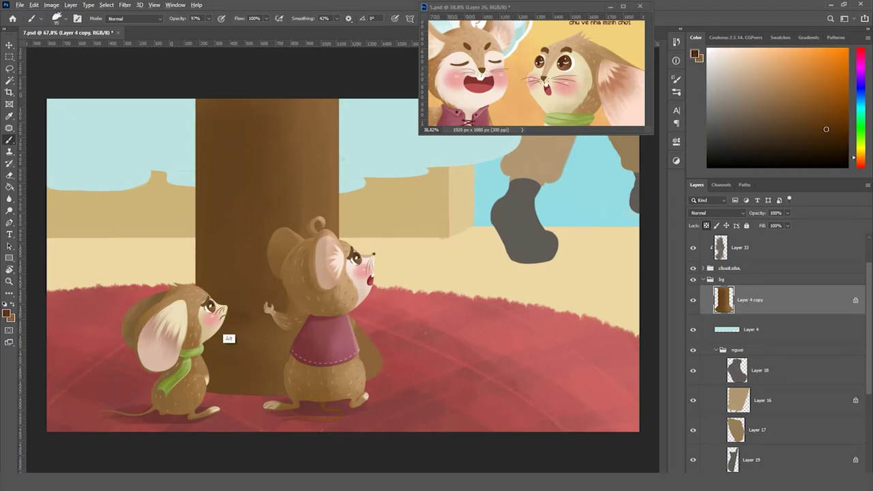
Pick new, lighter browns for the trunk highlights
scroll(341, 265, up, 1)
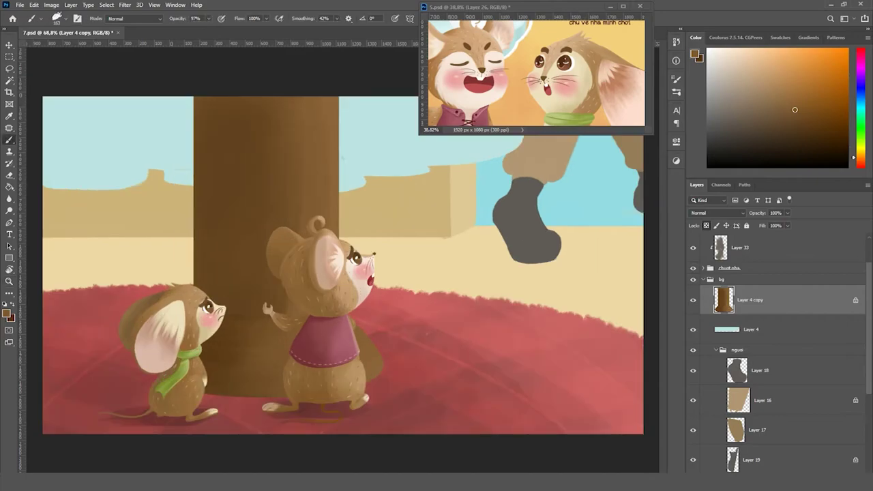
alt+click(262, 351)
scroll(347, 260, down, 2)
scroll(347, 259, up, 1)
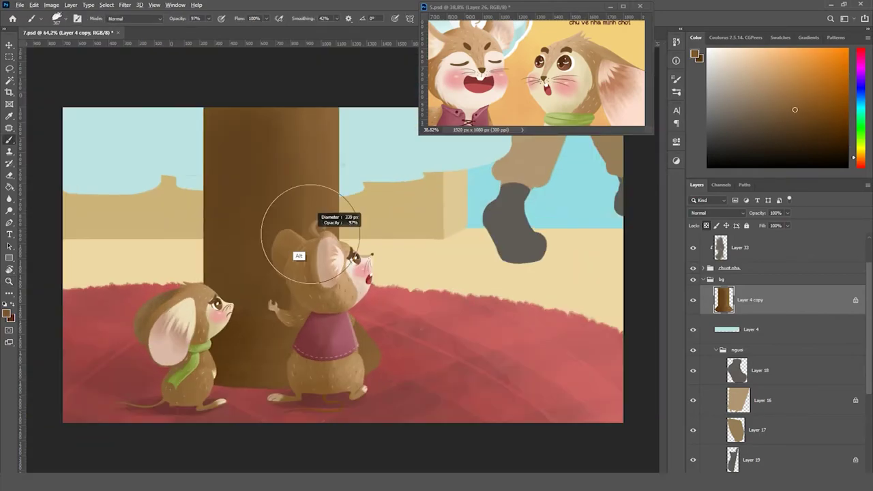
alt+click(332, 171)
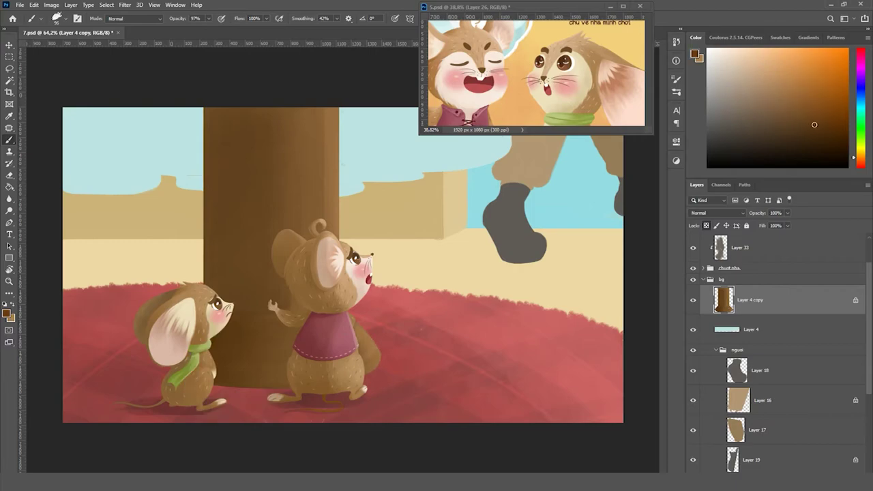
scroll(343, 264, down, 2)
scroll(343, 264, up, 1)
alt+click(332, 178)
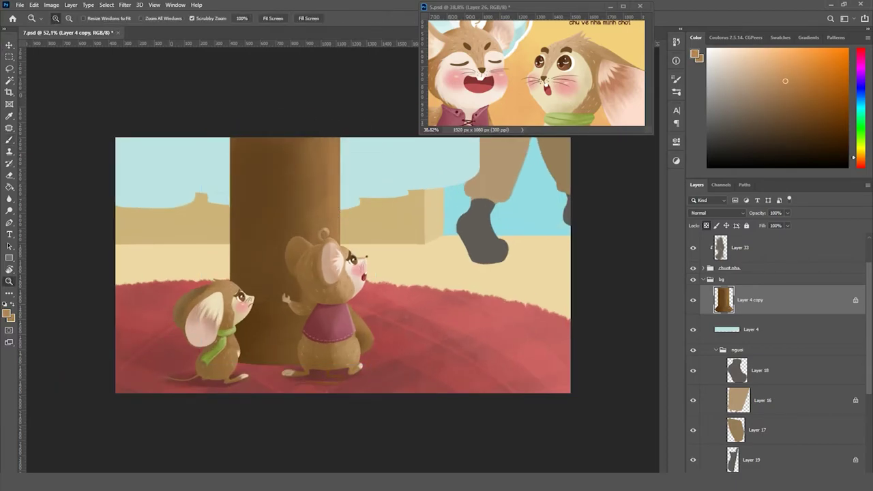
scroll(342, 267, down, 2)
scroll(342, 266, up, 3)
Drop brush opacity to 20%, choose lighter tan colours, then restore full opacity
key(2)
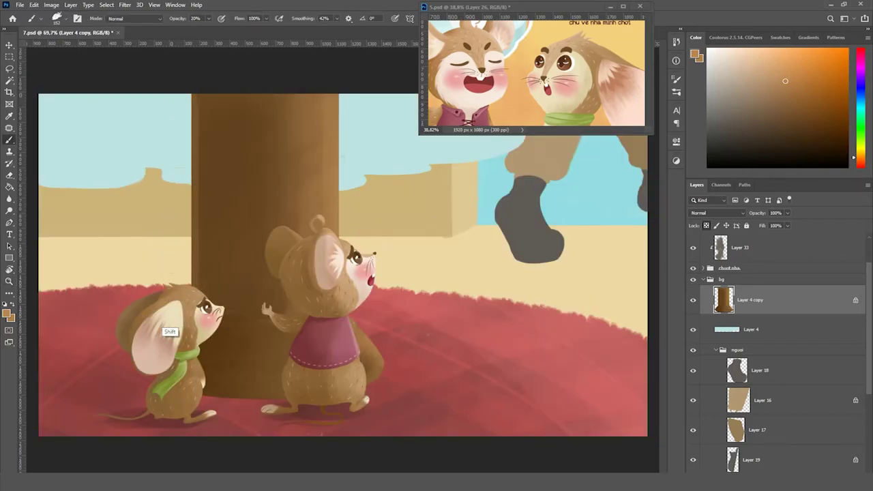
alt+click(400, 234)
alt+click(263, 224)
scroll(248, 319, up, 2)
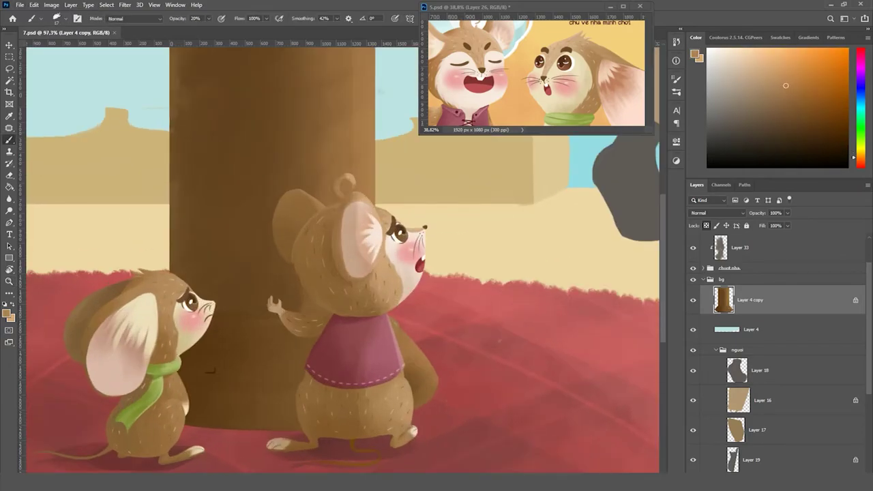
alt+click(366, 304)
scroll(221, 294, down, 5)
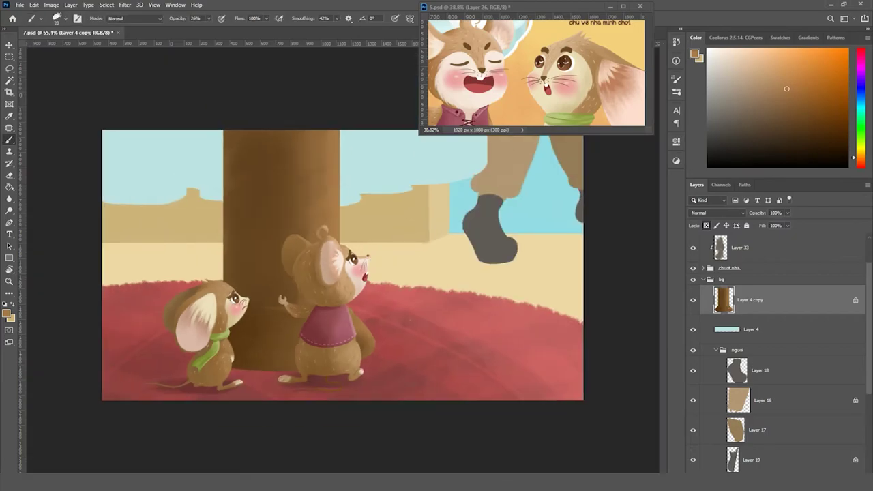
scroll(221, 293, up, 2)
scroll(221, 294, up, 3)
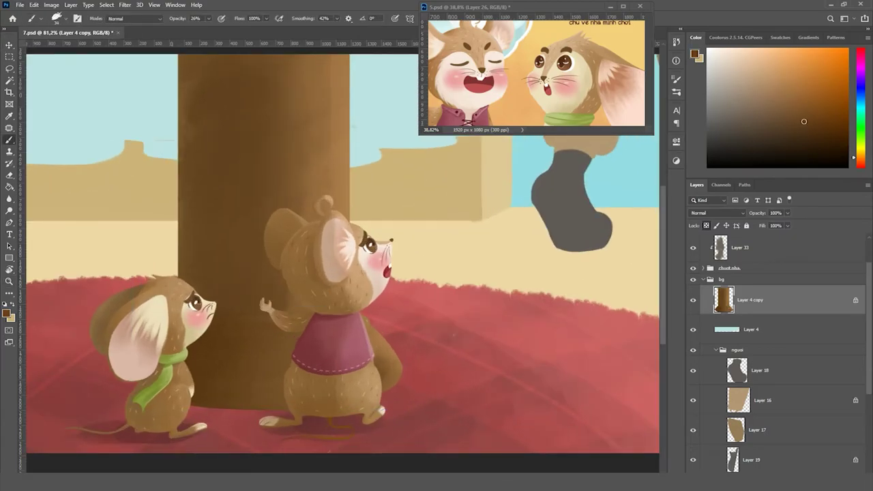
key(0)
Add a new Hard Light layer clipped to the trunk layer Layer 4 copy
scroll(326, 280, up, 1)
scroll(326, 280, down, 3)
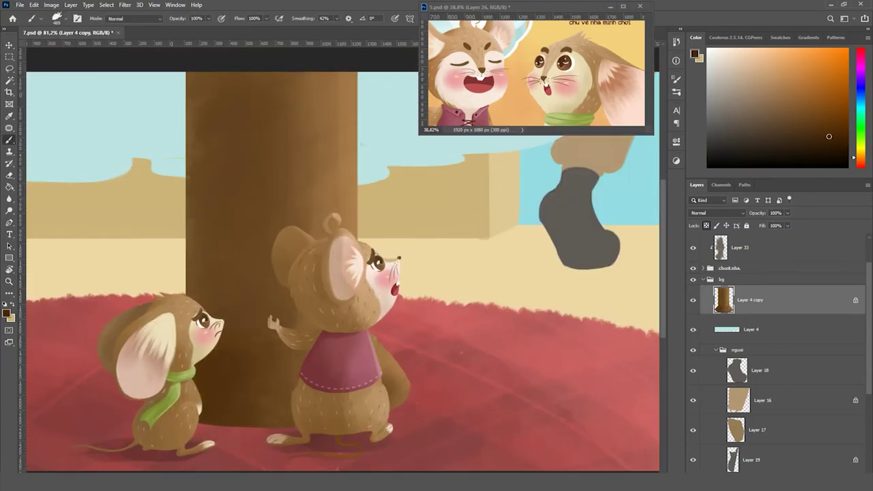
scroll(305, 330, up, 3)
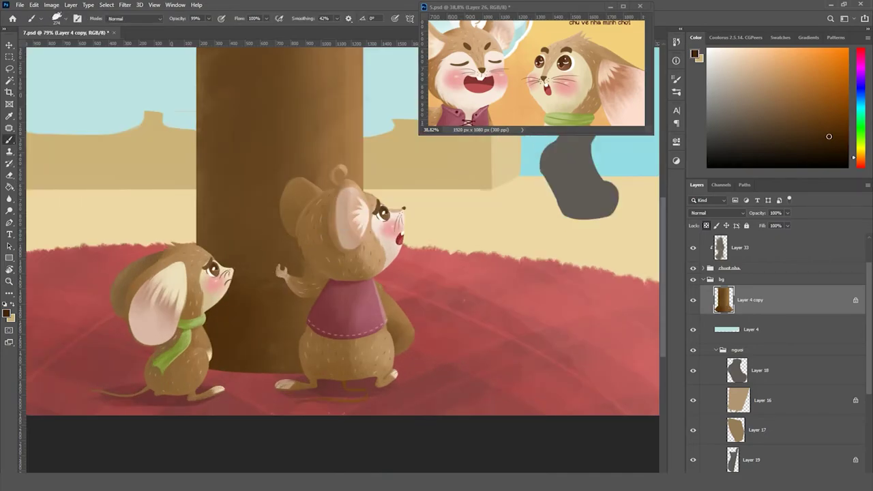
key(shift+alt+h)
scroll(280, 271, up, 2)
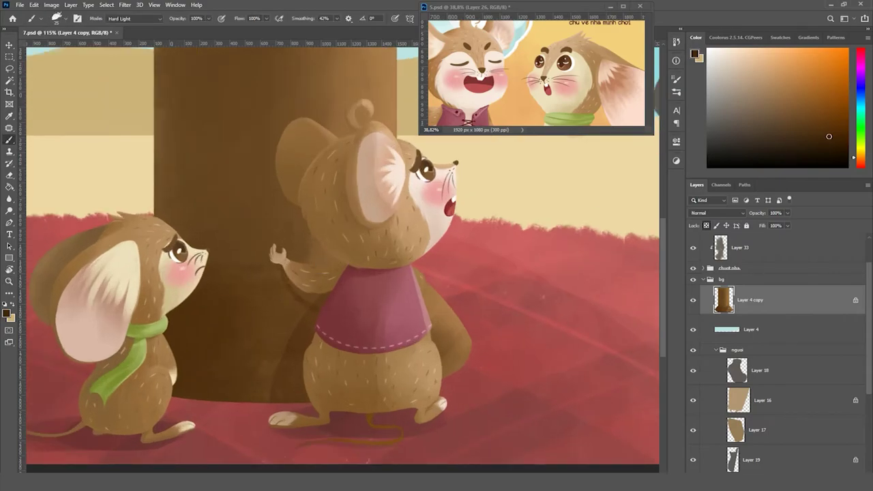
key(ctrl+shift+alt+n)
click(717, 212)
Set the clipped layer to Hard Light, then try and undo two shadow strokes near the mouse
click(716, 334)
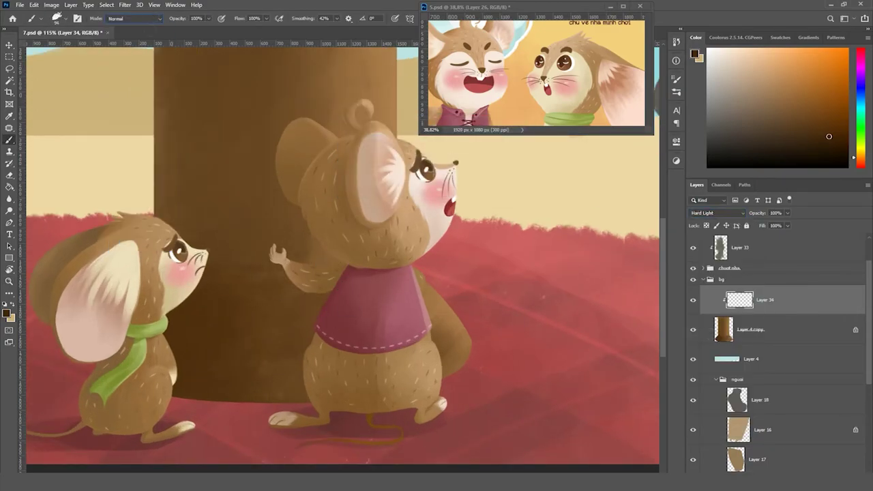
key(ctrl+alt+g)
drag(279, 269, 322, 304)
key(ctrl+z)
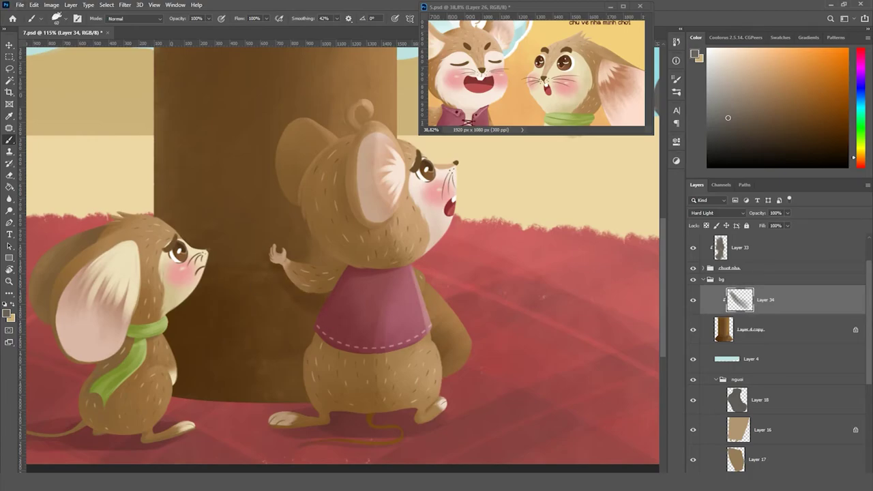
drag(273, 399, 315, 317)
key(ctrl+z)
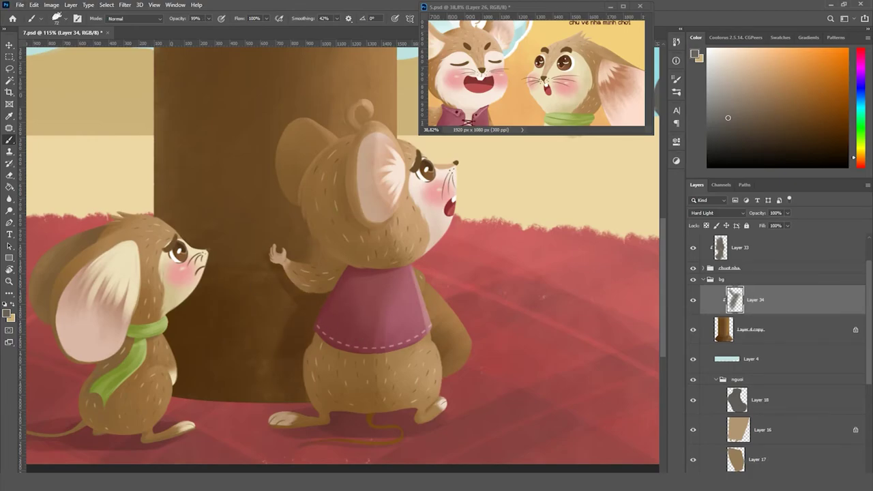
Lower the trunk shadow layer's opacity to 76%
scroll(246, 380, down, 5)
scroll(246, 381, up, 4)
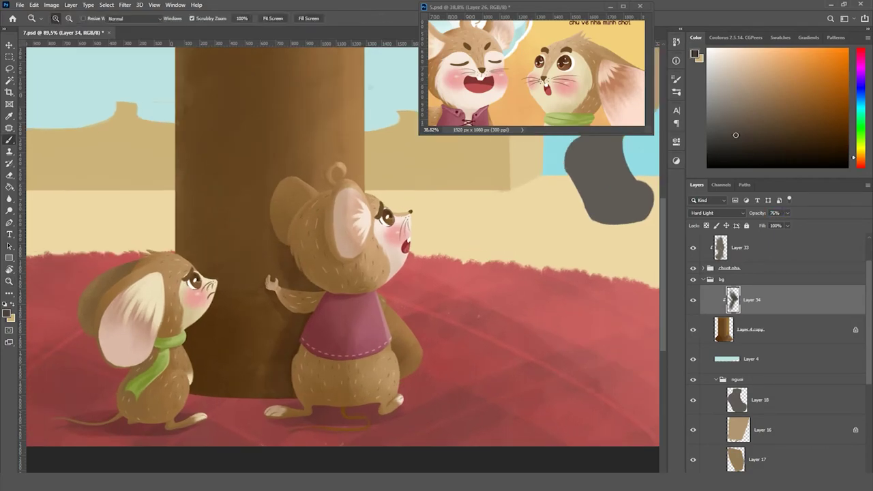
key(7)
key(6)
Add a new Hard Light layer at the bottom and shade the floor around the lower-left mouse
key(v)
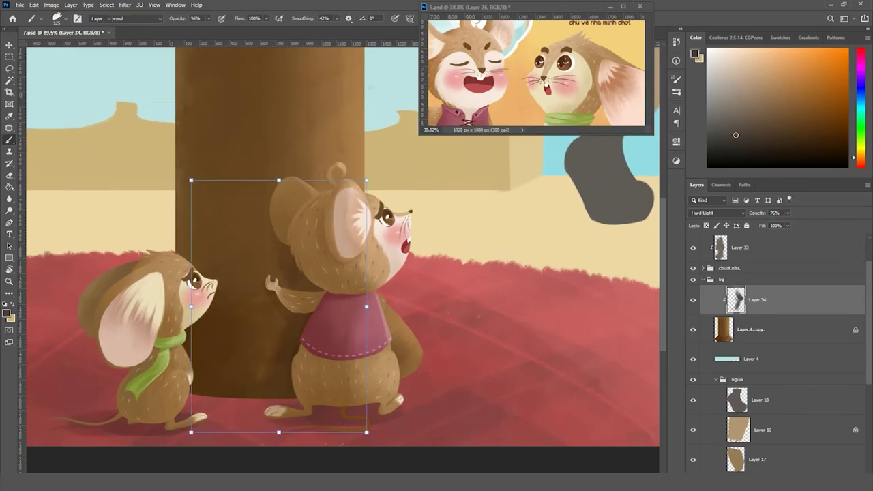
key(ctrl+shift+alt+n)
key(shift+alt+h)
key(b)
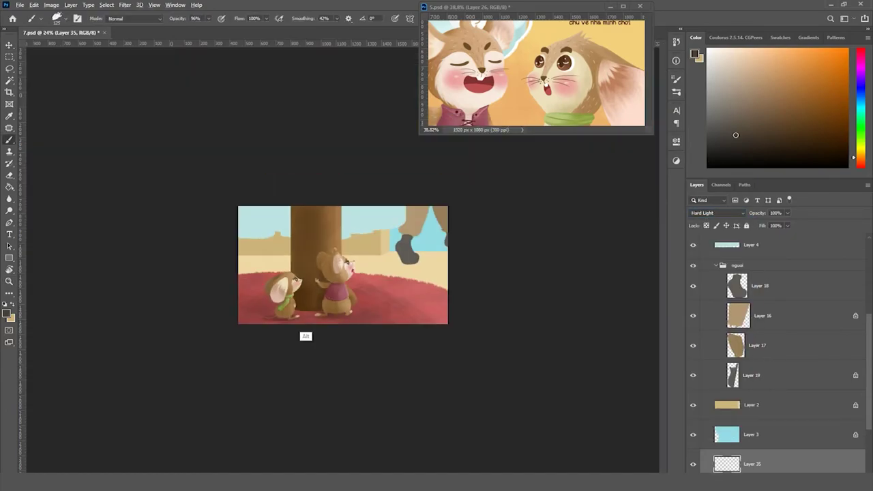
scroll(341, 266, down, 5)
drag(198, 345, 307, 318)
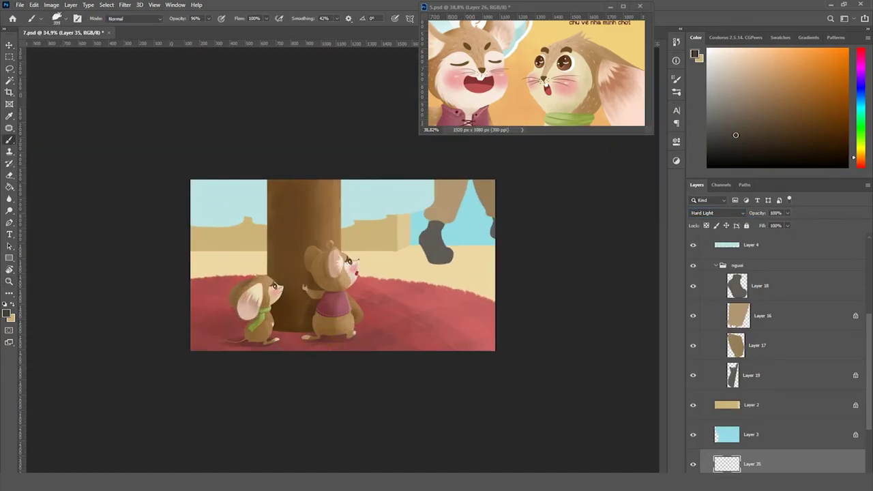
scroll(343, 266, up, 2)
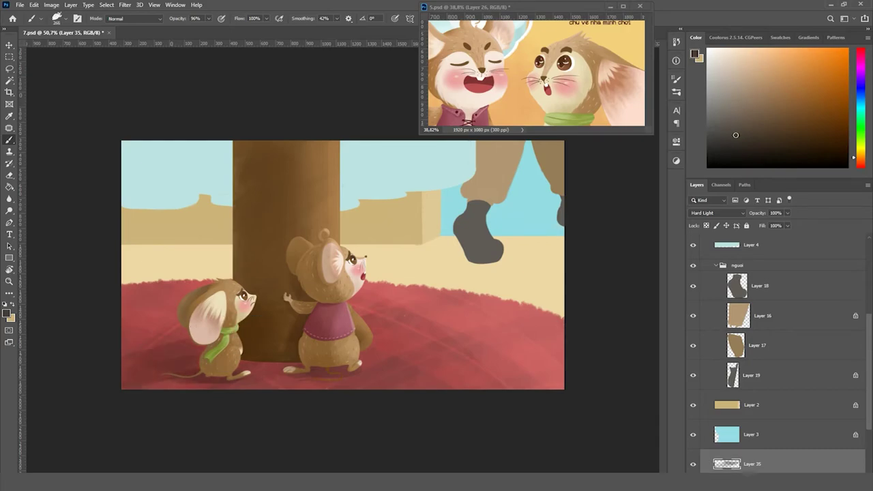
mouse_move(129, 355)
mouse_down()
mouse_move(327, 378)
mouse_move(130, 369)
mouse_up()
Select the trunk layer, pick a tan colour and set the brush to Soft Light
scroll(343, 266, up, 2)
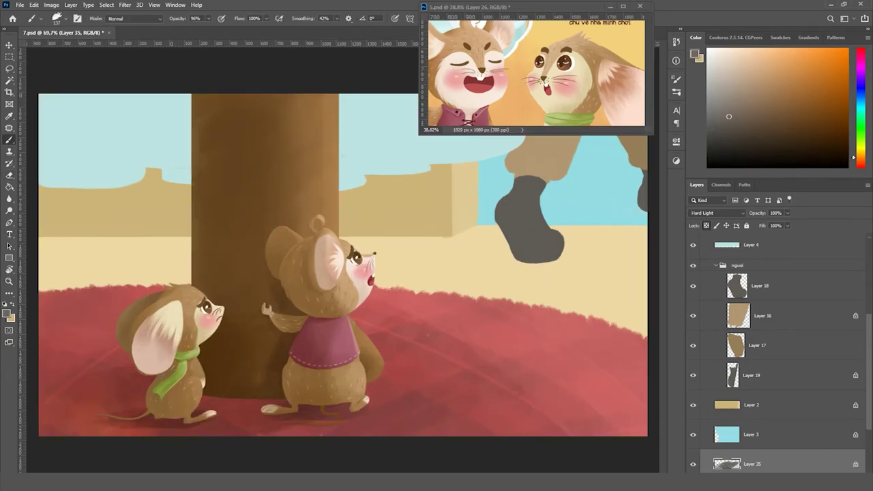
scroll(347, 261, down, 2)
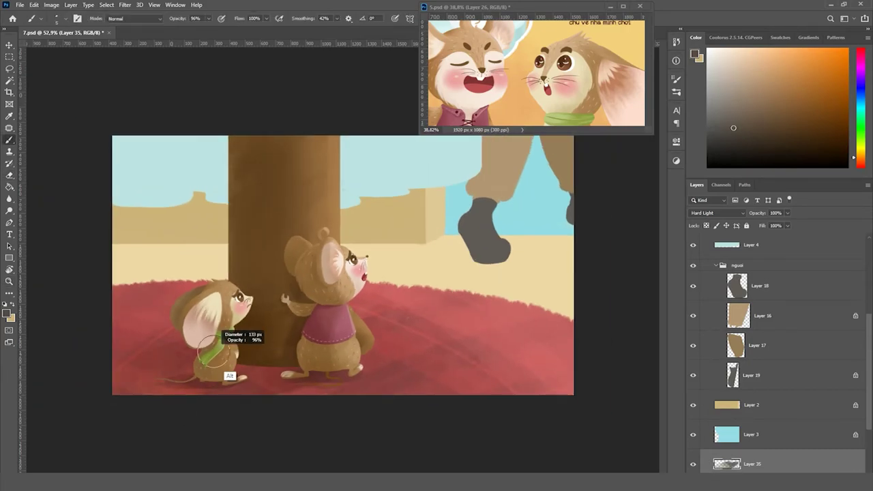
scroll(245, 361, up, 2)
scroll(350, 228, down, 1)
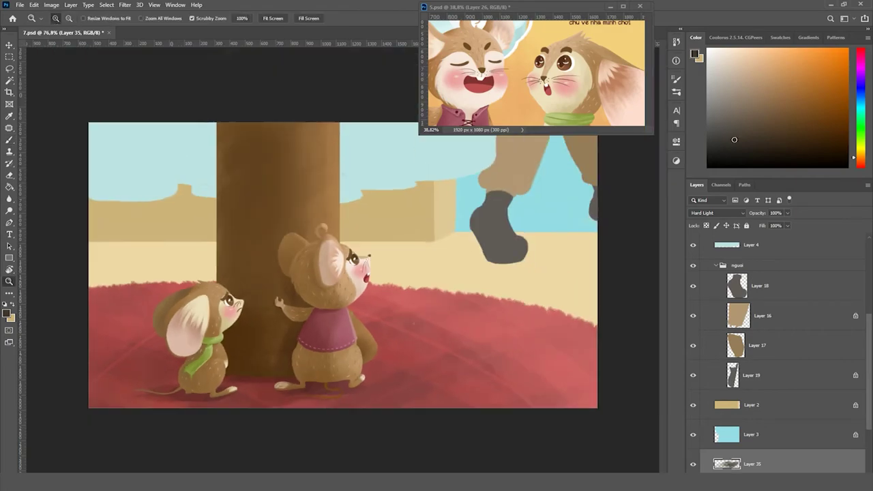
ctrl+click(273, 204)
alt+click(234, 189)
click(134, 19)
click(126, 235)
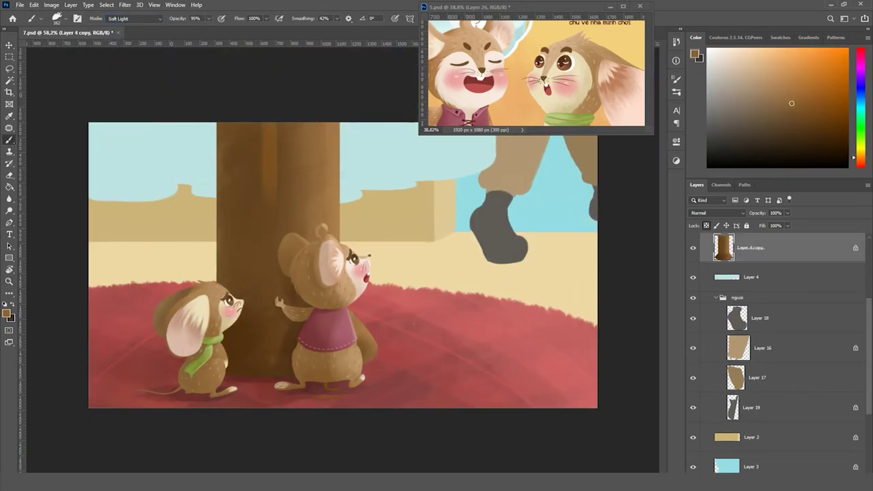
Darken the light streak at the trunk's top in Soft Light, then return the brush to Normal
drag(269, 126, 269, 198)
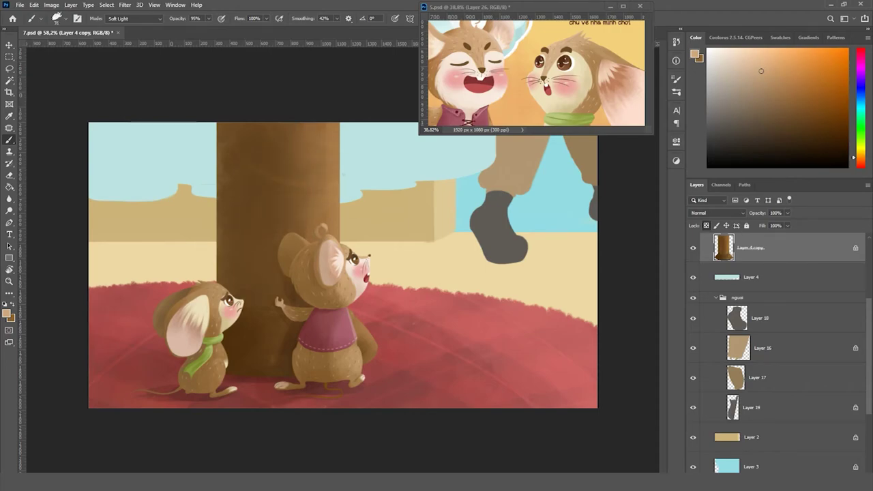
scroll(308, 330, down, 1)
scroll(309, 330, up, 1)
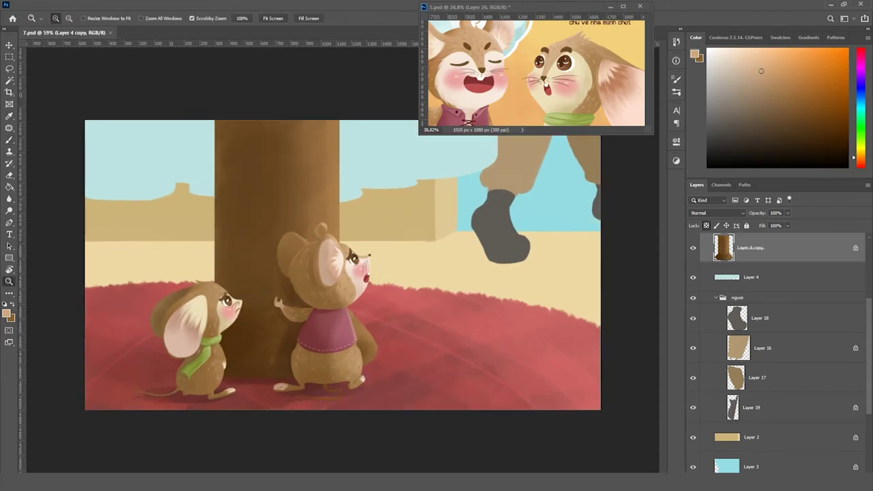
scroll(309, 329, down, 1)
click(134, 19)
click(127, 20)
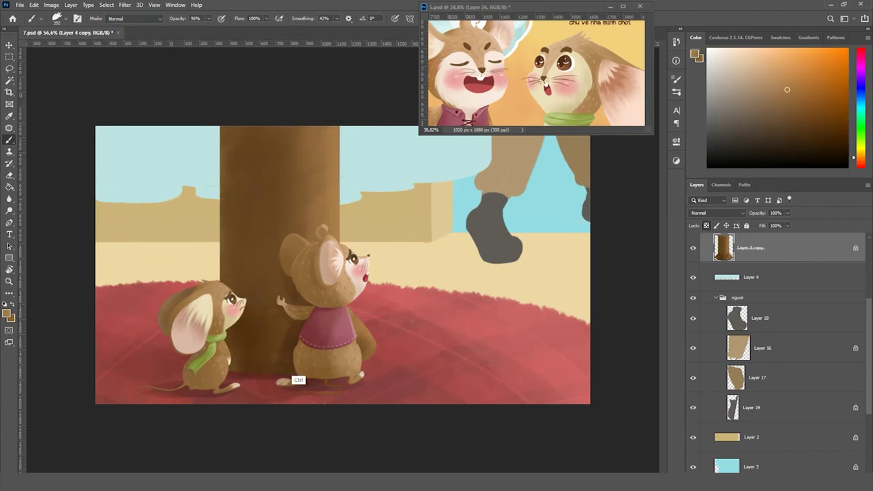
Lock the canopy layer's transparency and fill the canopy with teal
scroll(293, 379, down, 2)
ctrl+click(418, 186)
alt+click(417, 186)
key(slash)
key(alt+BackSpace)
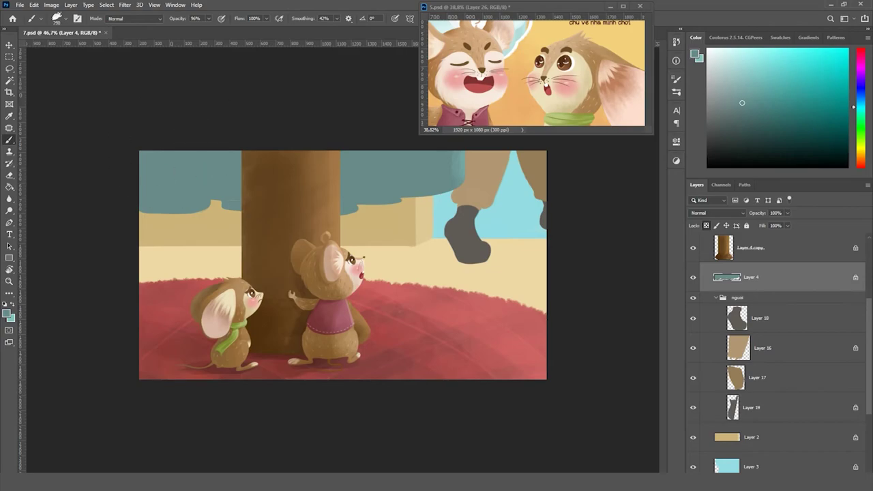
Pan and zoom around the scene to inspect the upper-left teal canopy
scroll(343, 264, down, 3)
scroll(344, 265, up, 3)
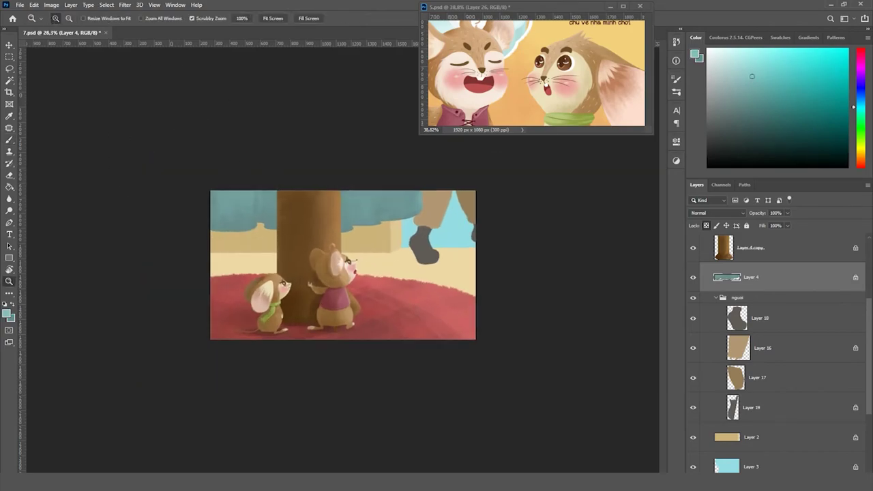
scroll(343, 265, up, 1)
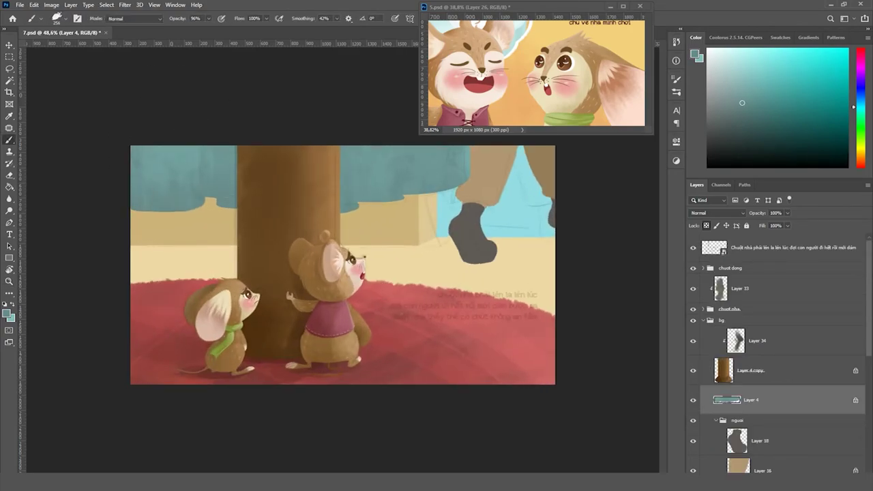
scroll(342, 263, up, 1)
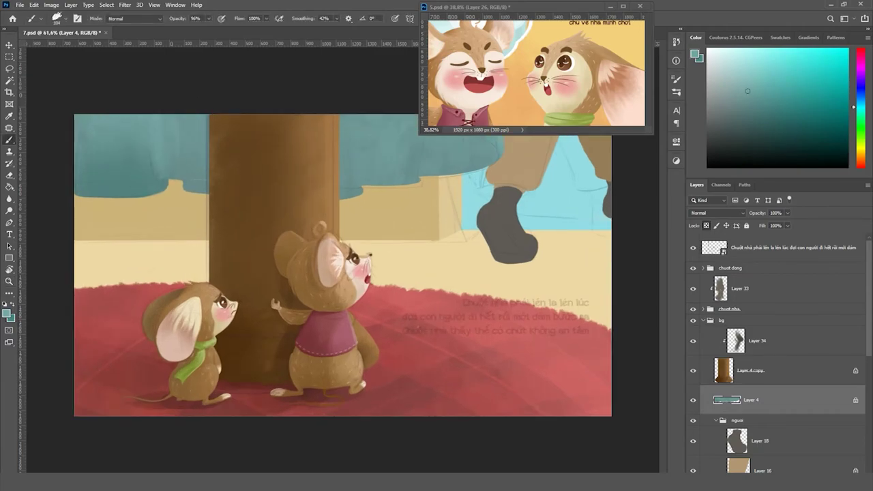
scroll(157, 160, up, 1)
scroll(157, 160, up, 2)
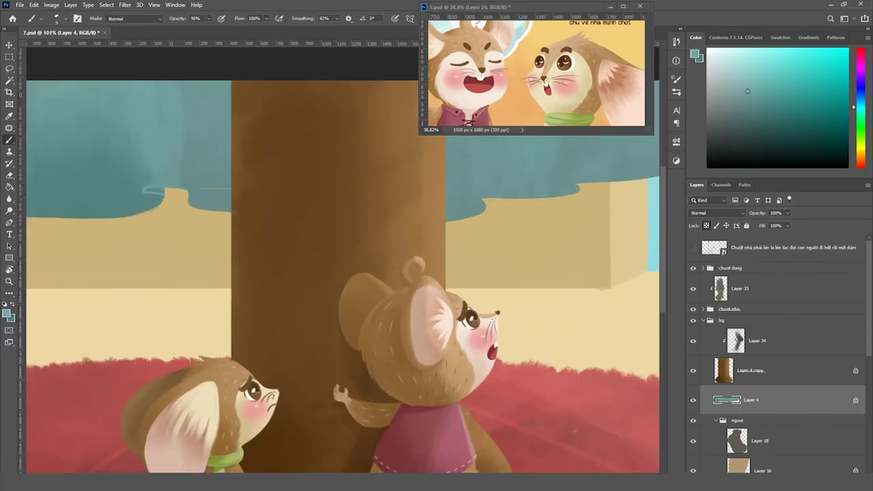
scroll(341, 273, down, 2)
scroll(341, 273, up, 2)
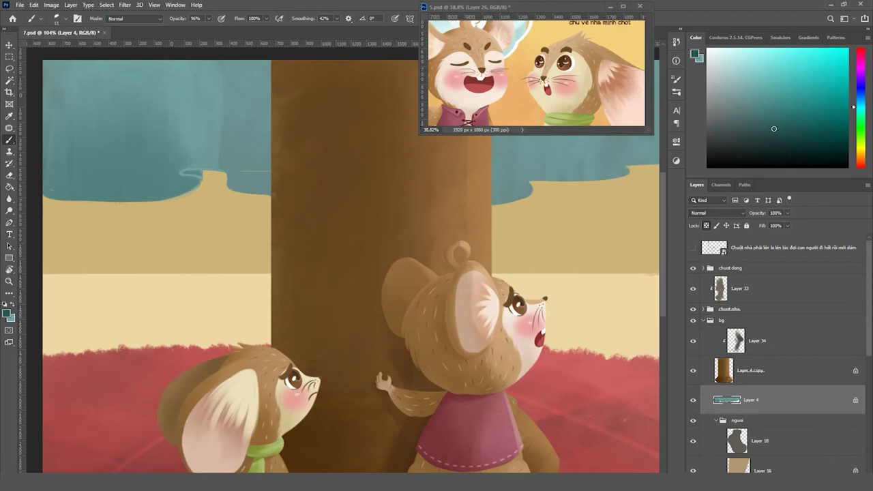
scroll(341, 266, right, 3)
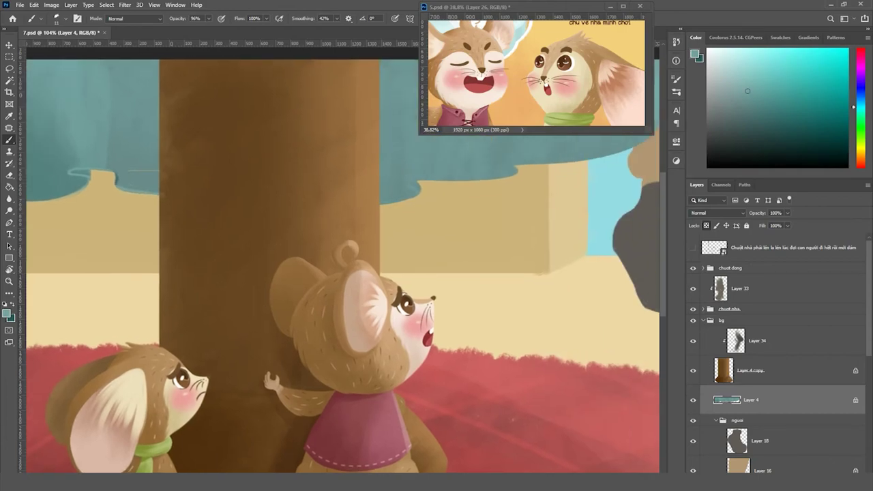
scroll(420, 203, up, 1)
scroll(341, 259, right, 3)
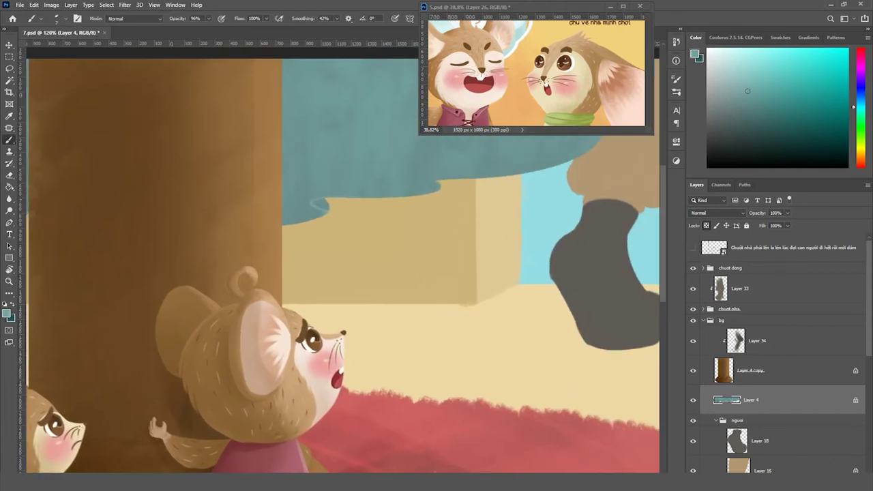
scroll(252, 279, down, 3)
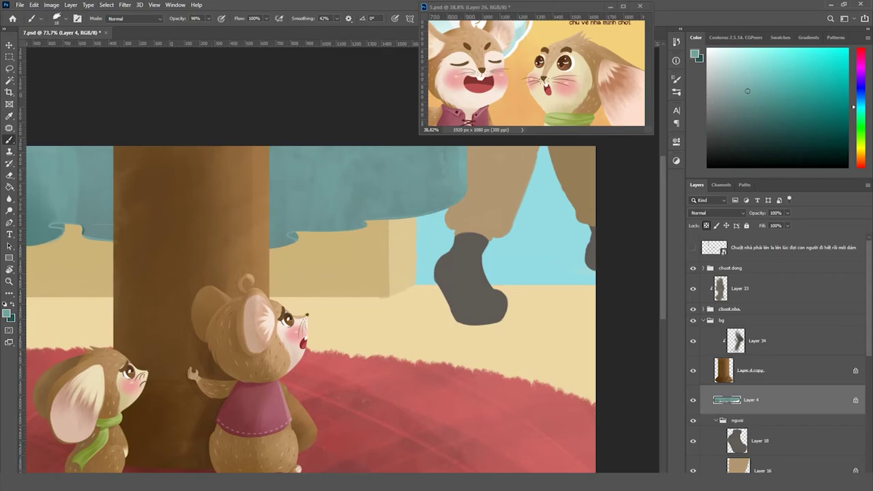
scroll(347, 271, down, 2)
scroll(347, 271, up, 2)
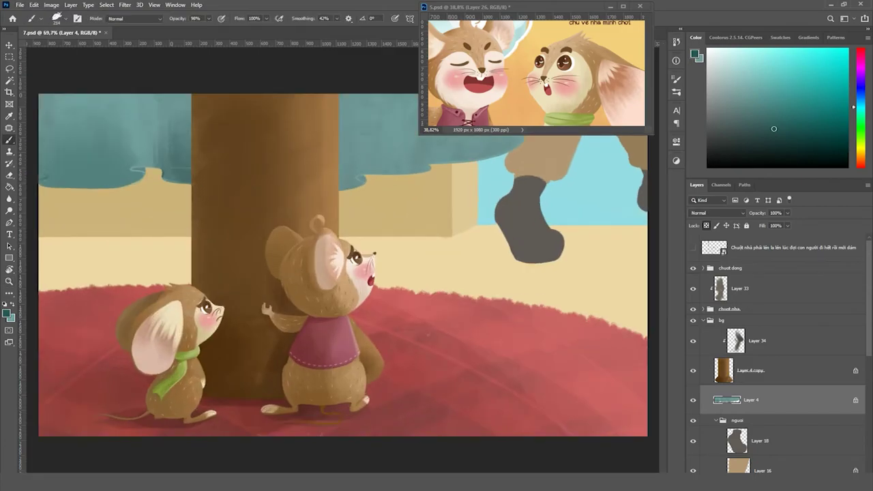
key(z)
drag(135, 179, 146, 179)
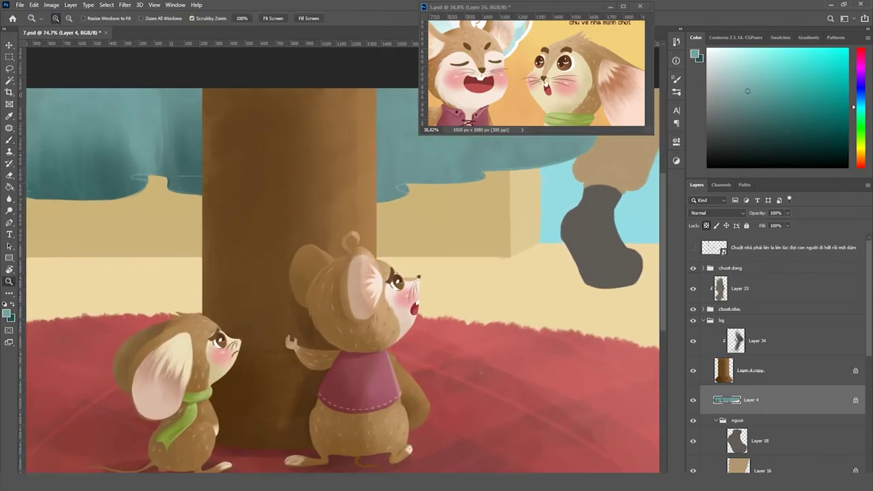
scroll(171, 181, down, 1)
scroll(171, 180, down, 1)
Add a new layer above the canopy and paint dark teal textured strokes across it
key(b)
key(ctrl+shift+alt+n)
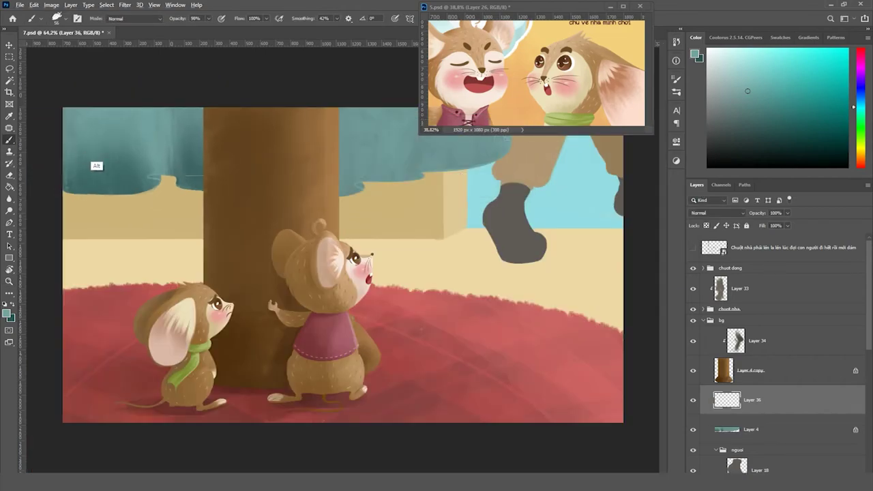
alt+click(96, 166)
key(alt+bracketleft)
drag(92, 137, 198, 157)
drag(341, 157, 419, 137)
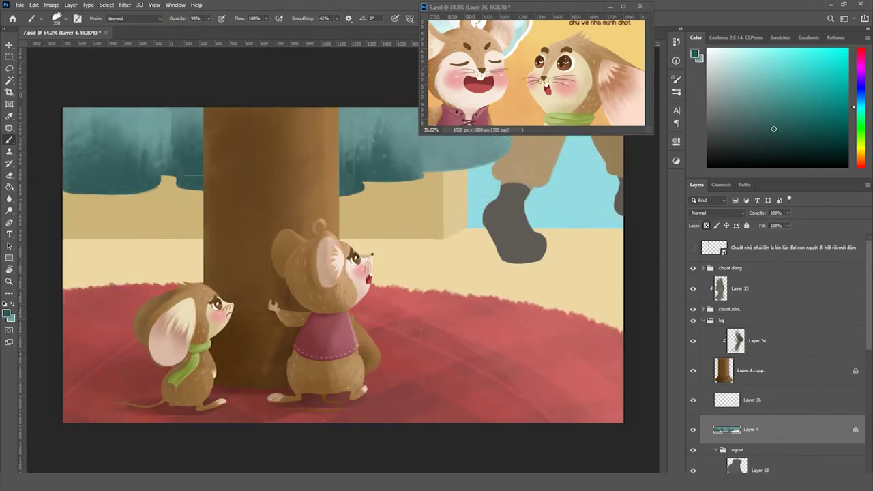
Paint a light-teal vertical streak on the new layer, then erase parts of it
key(alt+bracketright)
alt+click(161, 136)
mouse_move(159, 204)
mouse_down()
mouse_move(164, 133)
mouse_move(176, 116)
mouse_up()
scroll(144, 166, up, 3)
key(e)
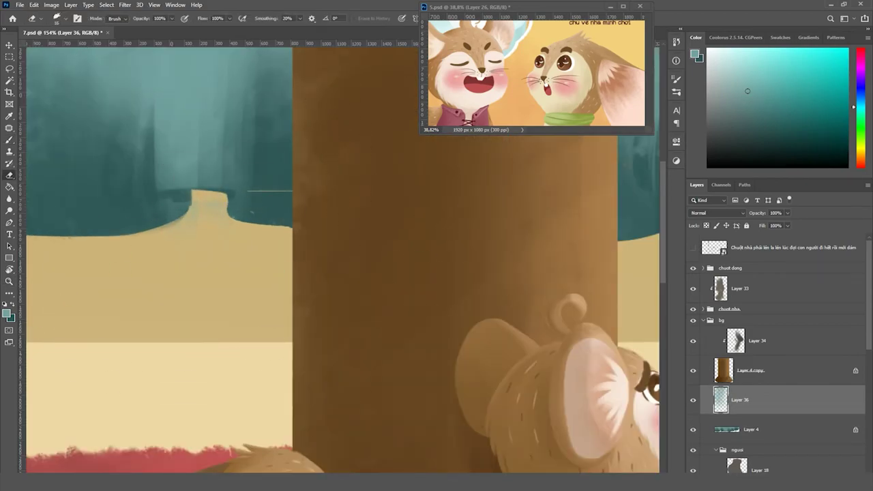
scroll(231, 216, down, 3)
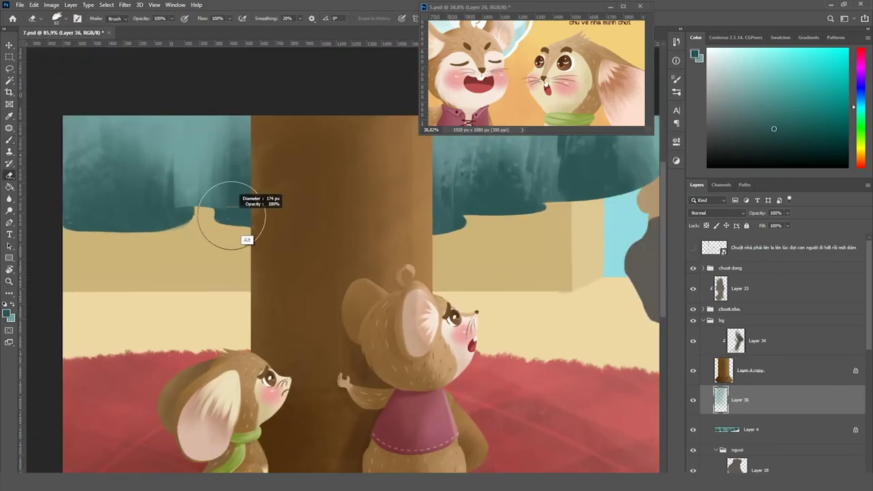
scroll(231, 216, down, 2)
Return to the canopy layer and sample lighter and darker teals from it
ctrl+click(136, 163)
scroll(136, 163, down, 2)
key(b)
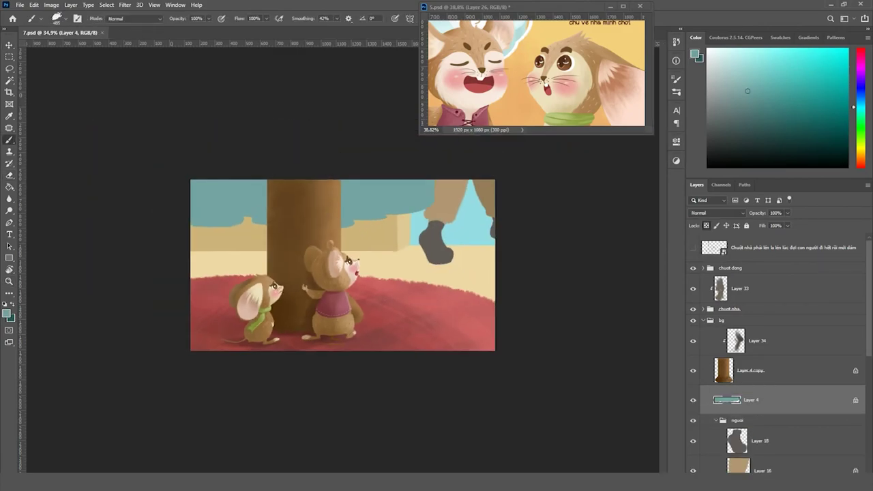
scroll(205, 185, up, 5)
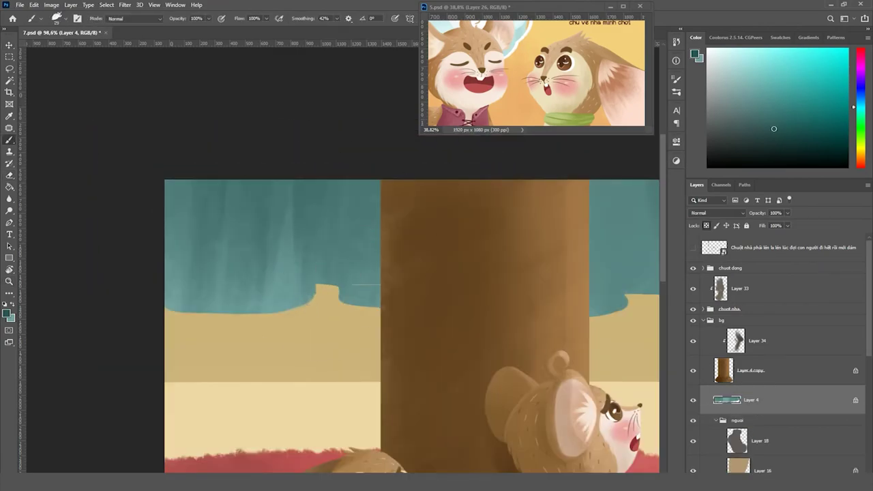
scroll(354, 242, down, 3)
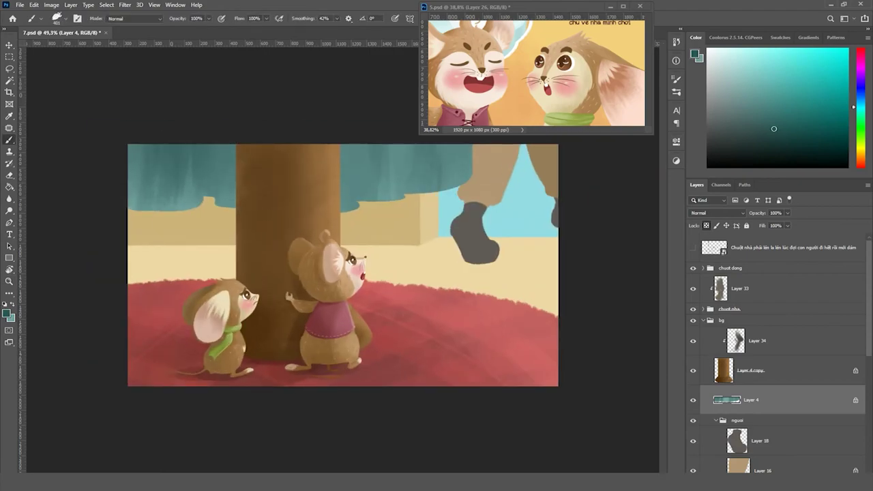
scroll(179, 173, up, 2)
alt+click(234, 214)
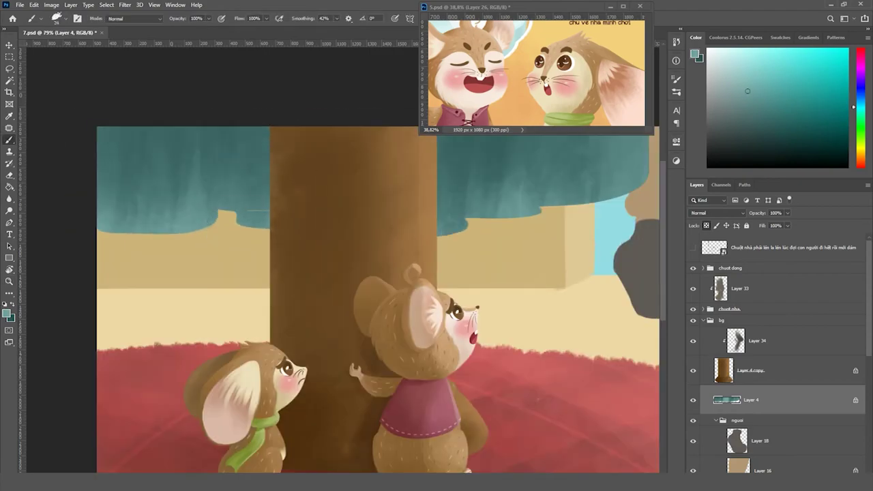
scroll(239, 216, down, 1)
alt+click(234, 243)
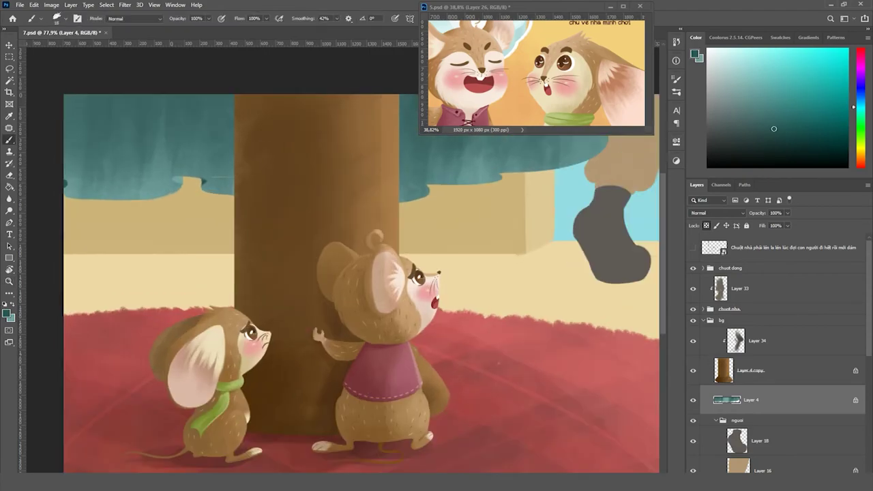
scroll(260, 230, down, 3)
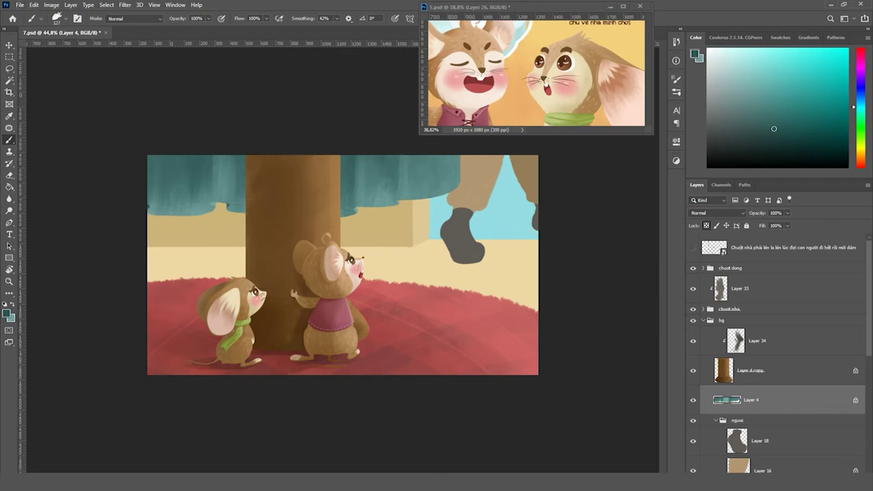
scroll(369, 184, down, 1)
Switch brush preset, pick a darker teal, and pan out to review the textured canopy
right_click(369, 184)
alt+click(369, 184)
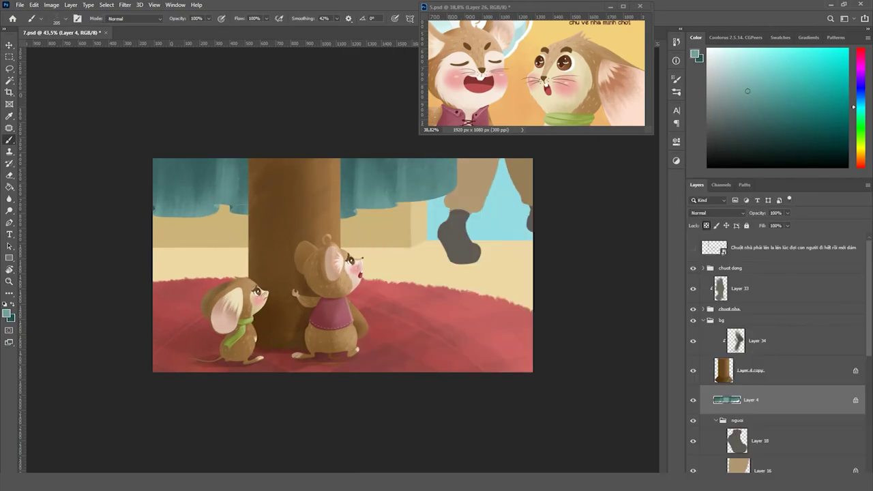
scroll(341, 266, up, 3)
right_click(358, 184)
key(Escape)
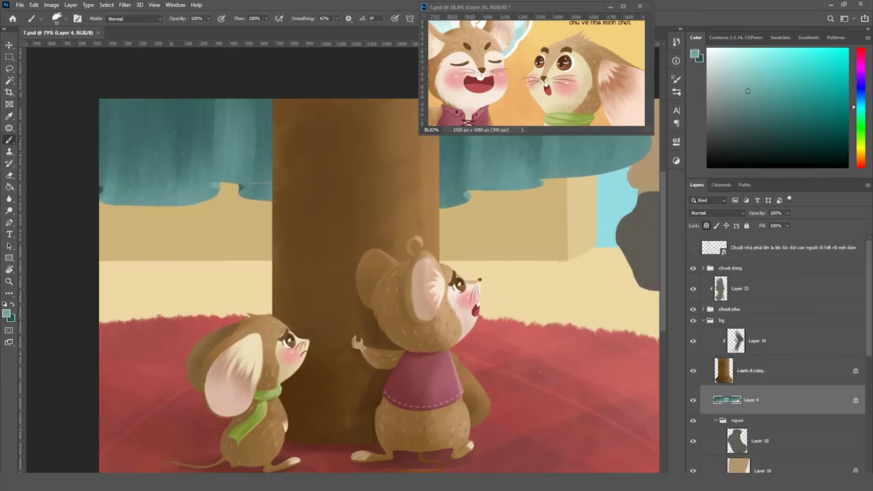
alt+click(147, 203)
scroll(147, 203, up, 3)
scroll(272, 193, up, 1)
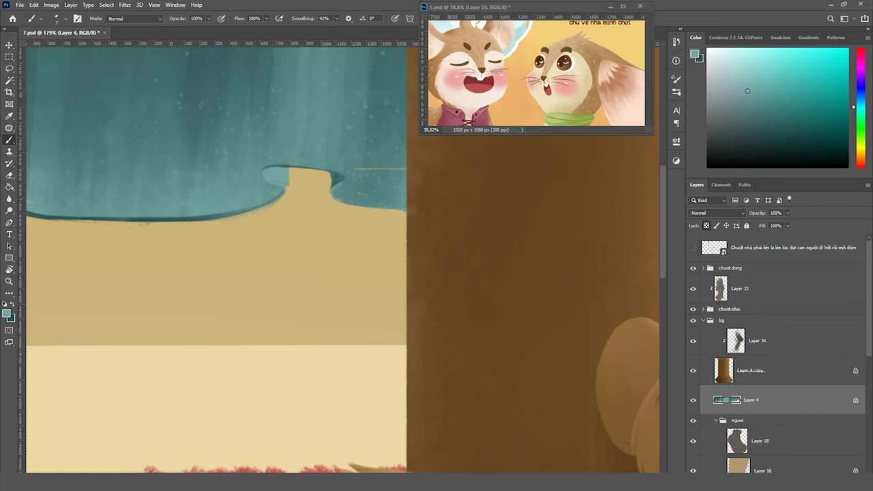
scroll(346, 259, right, 5)
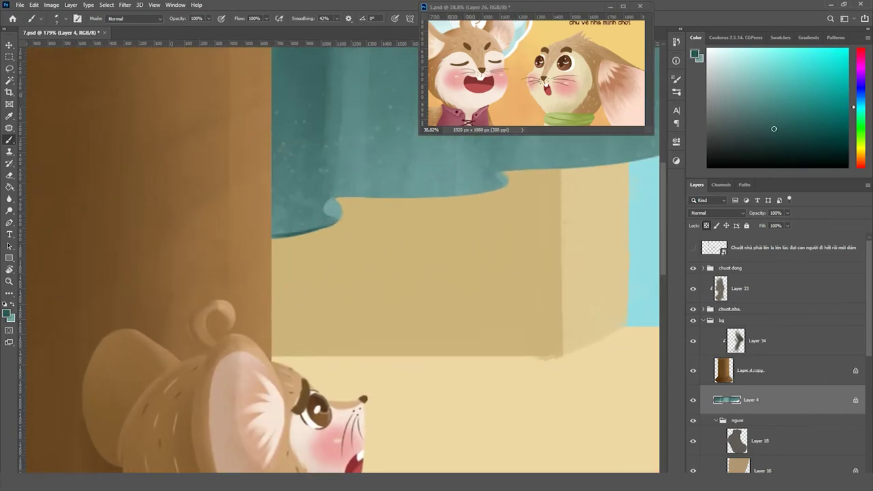
scroll(342, 260, right, 2)
scroll(341, 259, down, 2)
scroll(341, 260, down, 2)
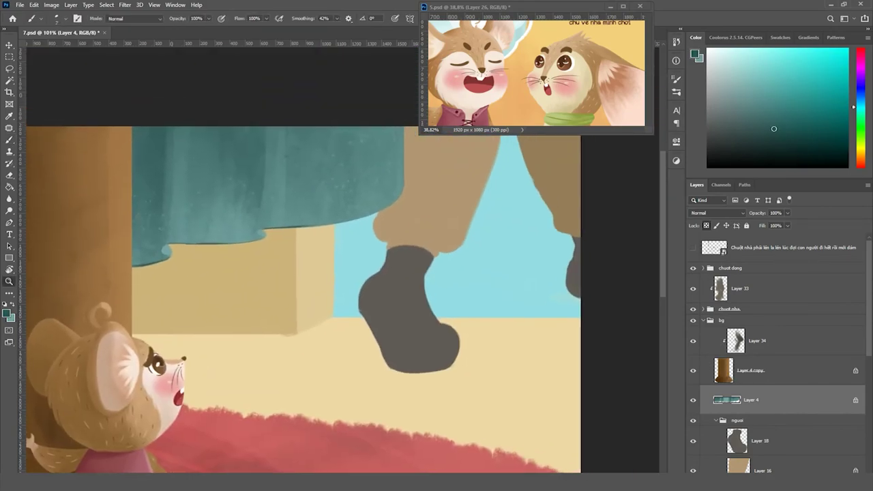
scroll(341, 260, down, 2)
key(v)
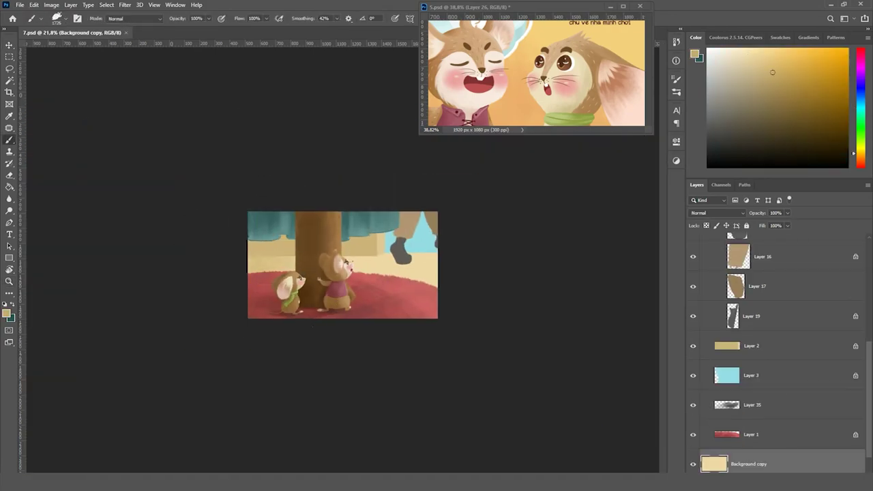
Select the blue backdrop Layer 3 and sample its cyan colour
scroll(342, 264, up, 1)
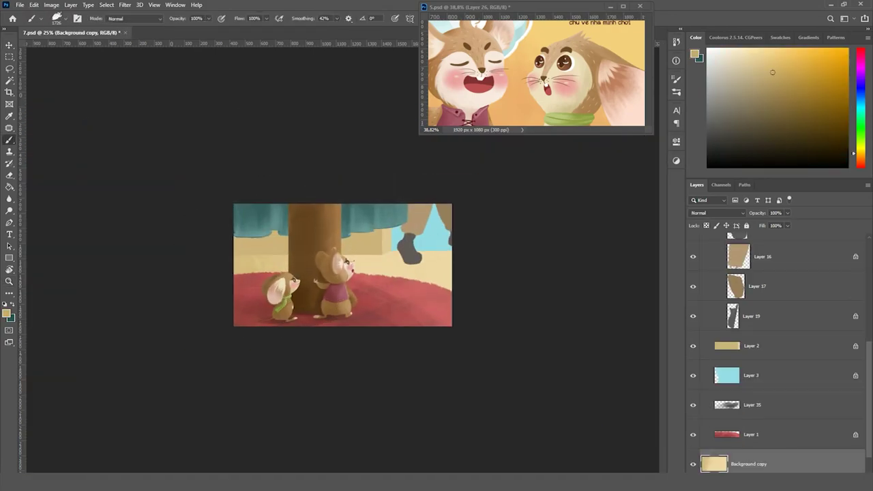
click(751, 346)
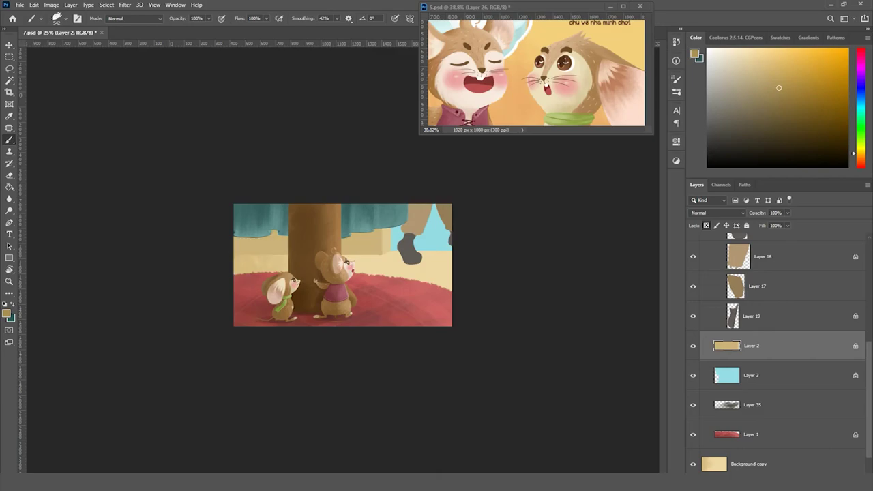
scroll(471, 226, up, 2)
key(alt+bracketleft)
alt+click(471, 226)
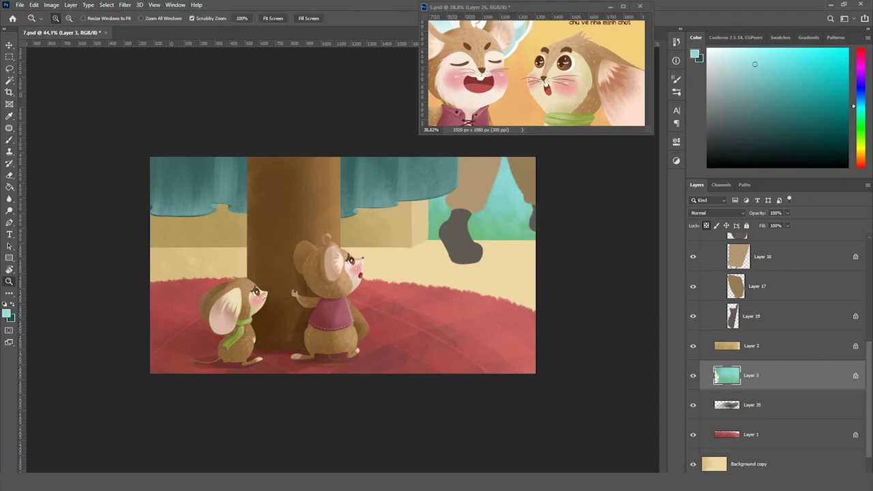
Select the boot layer, Layer 18, and sample the boot's dark grey
ctrl+click(461, 235)
scroll(464, 232, up, 3)
alt+click(460, 201)
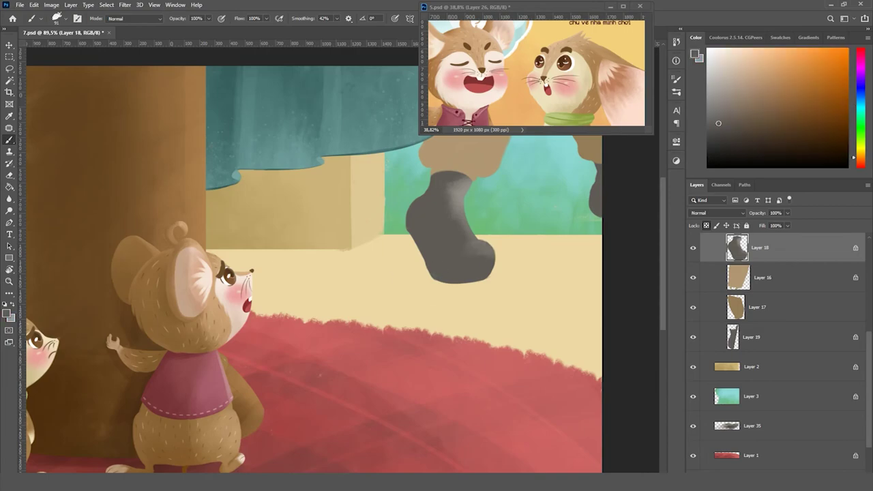
Brush darker and lighter greys onto the boot's side and sole on Layer 18
mouse_move(412, 220)
mouse_down()
mouse_move(437, 278)
mouse_move(471, 280)
mouse_up()
scroll(396, 259, down, 2)
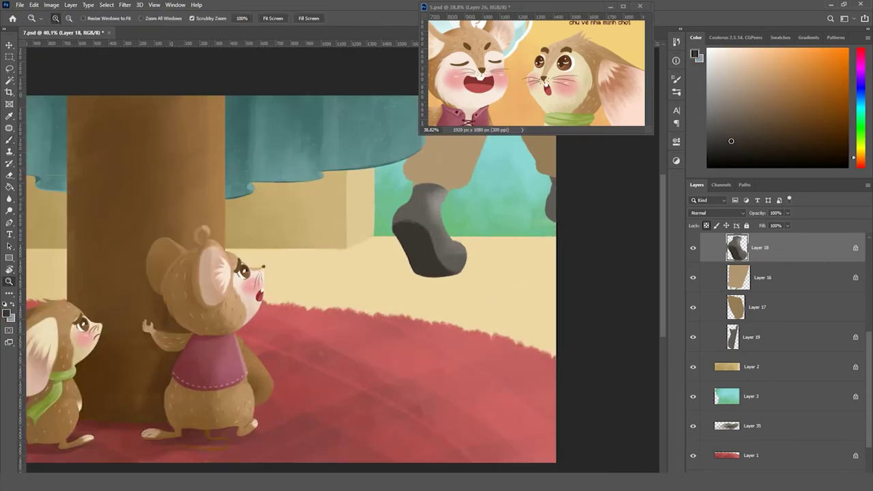
scroll(396, 259, up, 4)
alt+click(403, 232)
scroll(395, 259, down, 1)
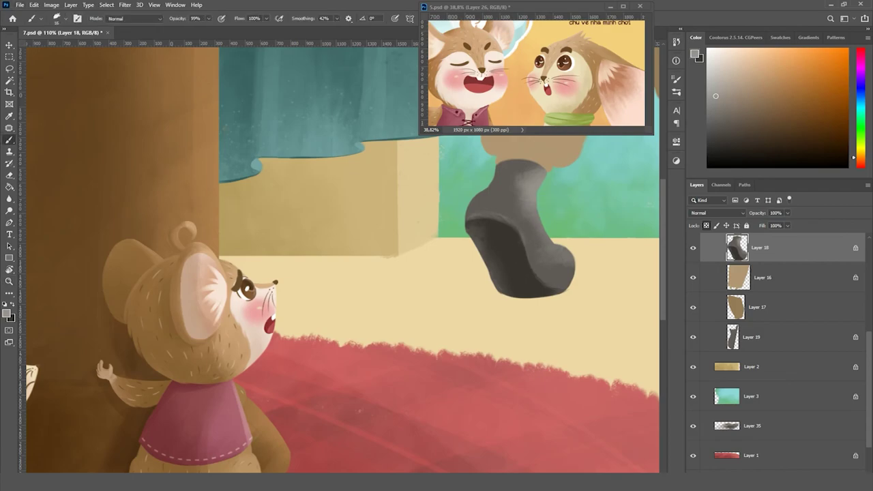
scroll(546, 266, up, 2)
alt+click(545, 266)
scroll(566, 243, down, 2)
scroll(399, 239, down, 1)
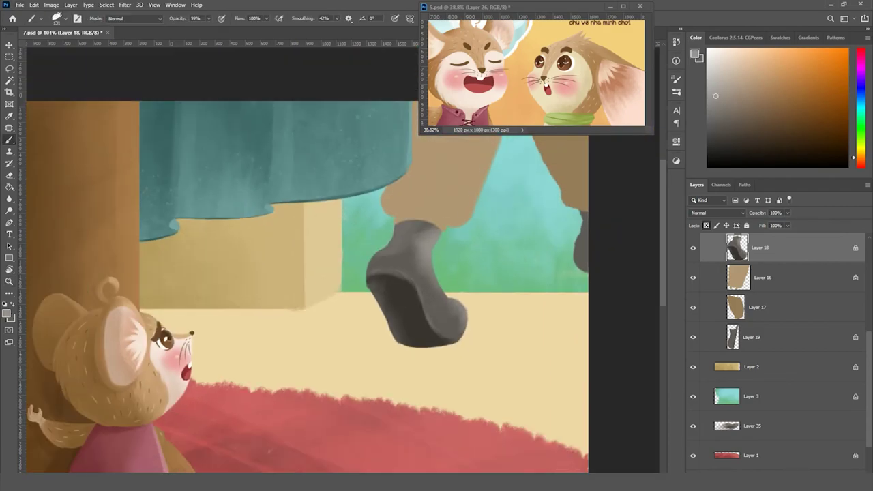
alt+click(376, 256)
scroll(377, 256, down, 1)
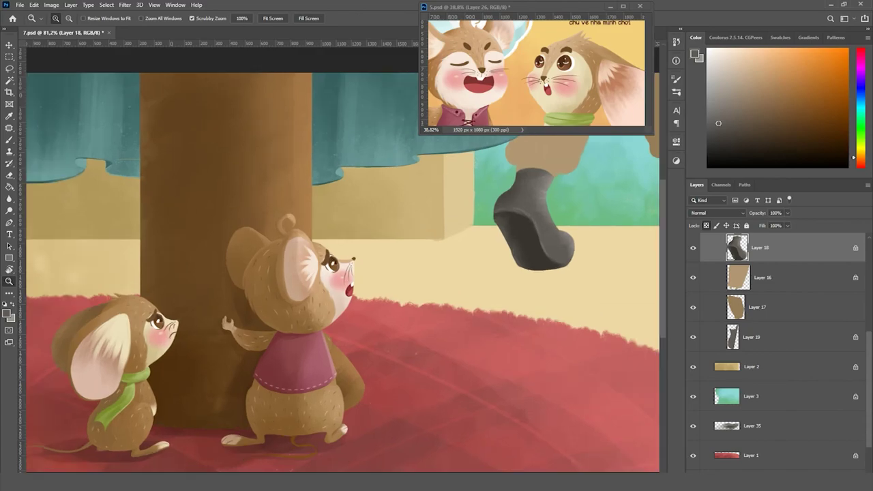
Select trouser Layer 16 and sample a light brown for the trouser shading
drag(546, 273, 293, 286)
click(751, 337)
scroll(341, 266, down, 1)
scroll(328, 273, up, 2)
key(b)
click(763, 277)
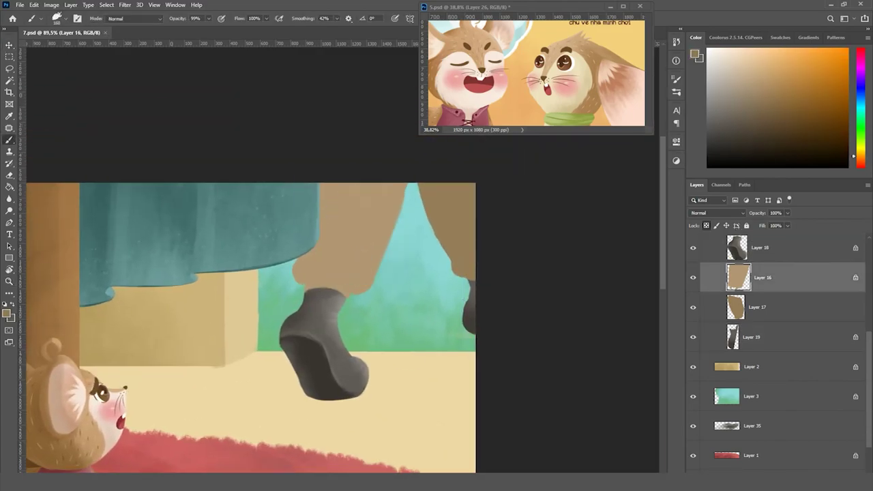
alt+click(341, 218)
scroll(369, 266, up, 1)
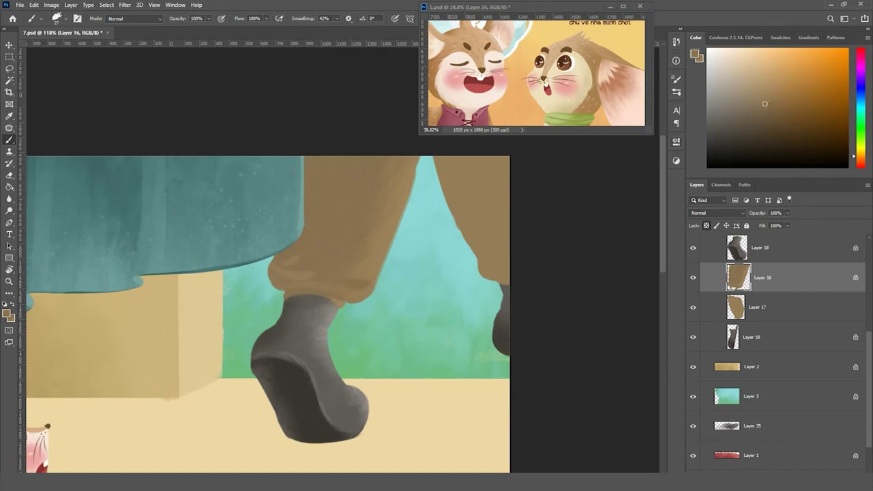
scroll(58, 412, up, 1)
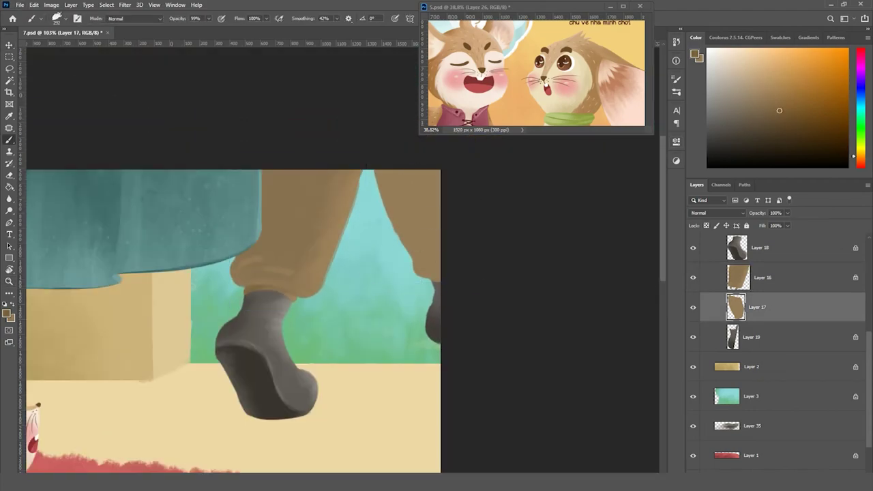
Choose a dark brown for the floor shadow under the boot, stepping up through the layers
key(alt+comma)
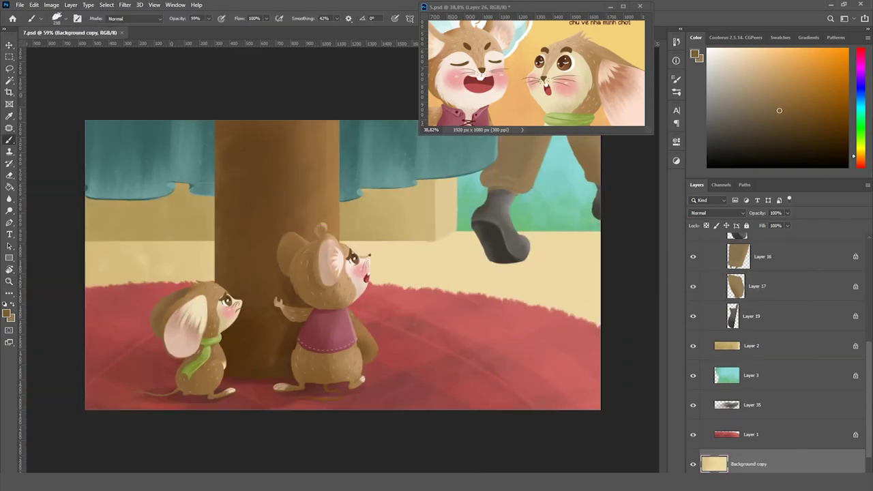
alt+click(407, 225)
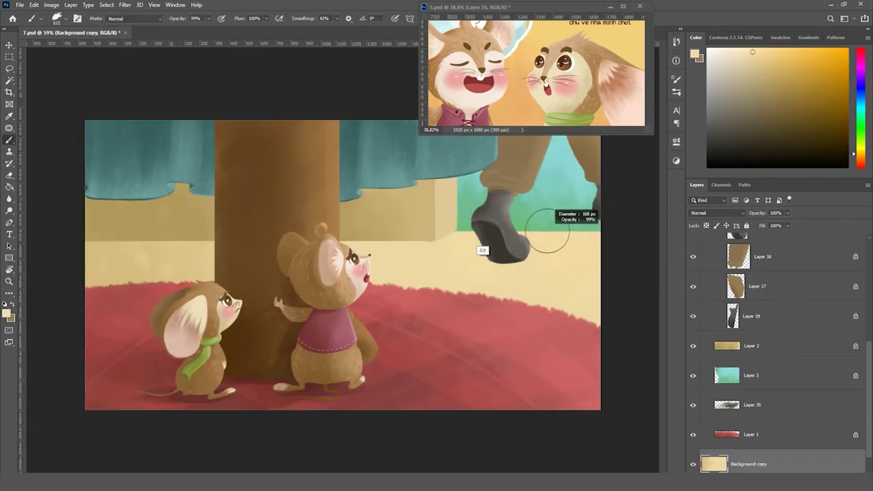
click(730, 139)
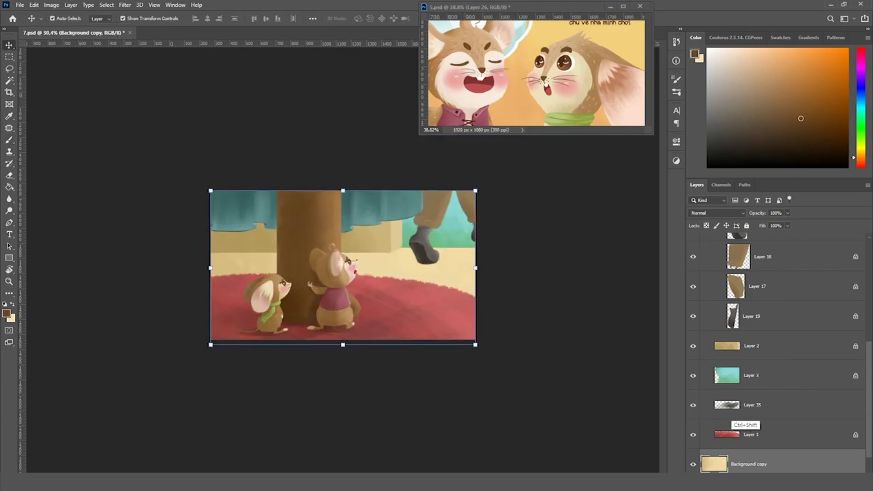
key(alt+bracketleft)
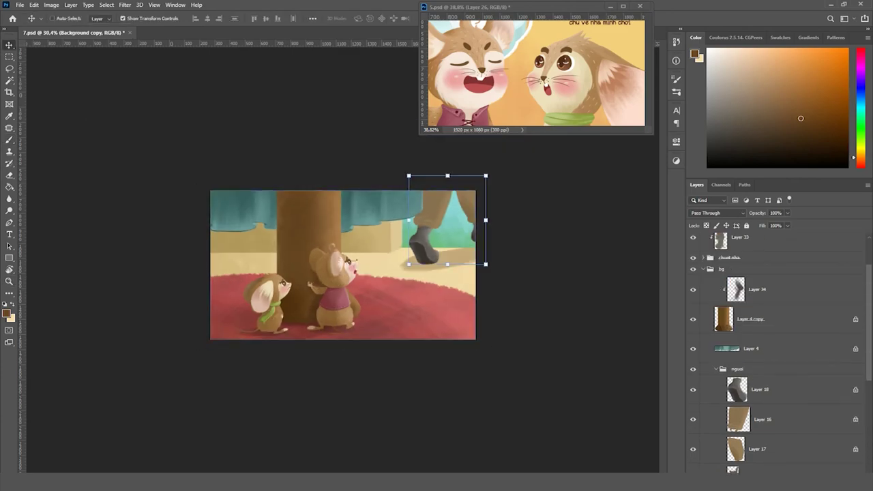
key(alt+bracketleft)
key(alt+bracketleft)
Collapse and select the nguoi figure group and check its layer options
click(716, 369)
click(737, 369)
shift+click(750, 449)
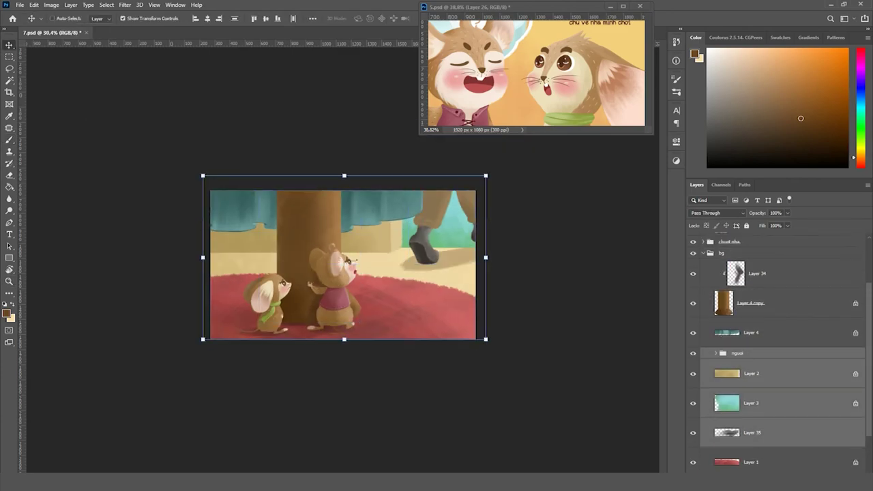
scroll(751, 375, down, 1)
right_click(770, 382)
key(Escape)
key(b)
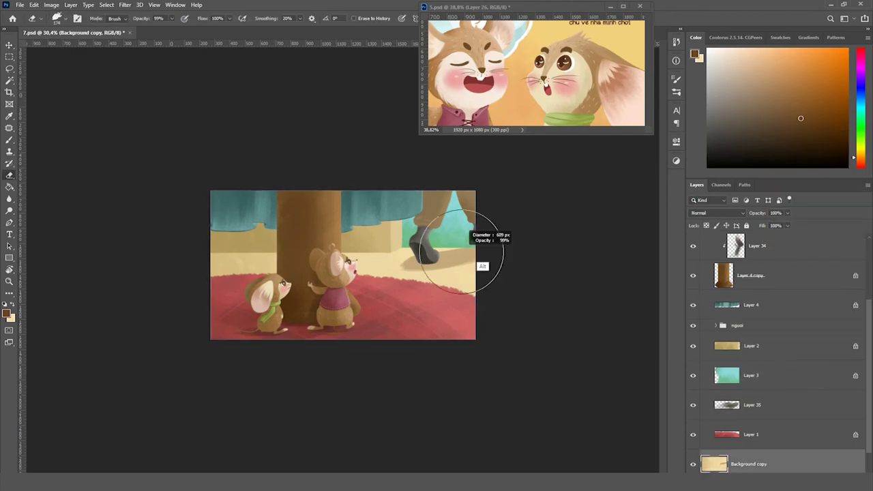
Paint the beige-toned shadow on Background copy, then prepare a merged nguoi copy of the group
key(alt+comma)
alt+click(462, 262)
key(v)
key(ctrl+minus)
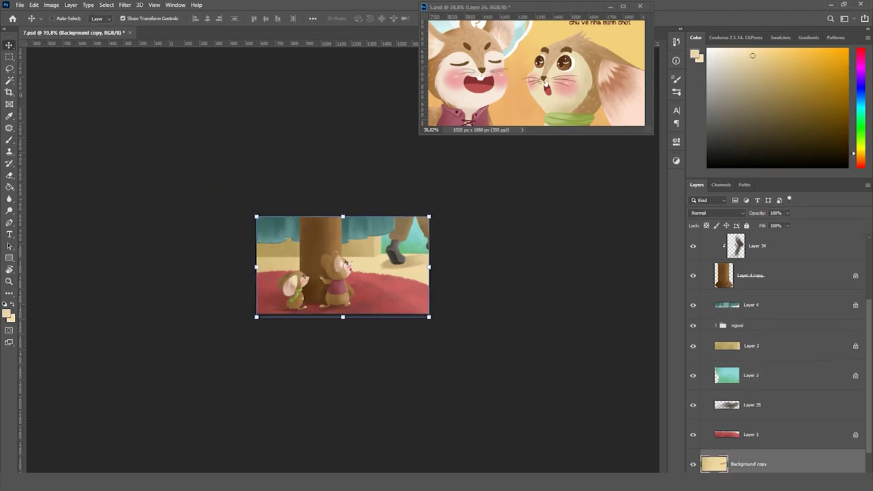
click(736, 324)
right_click(737, 325)
key(Escape)
scroll(778, 341, up, 3)
Apply a Gaussian Blur to the nguoi copy layer and ready the Eraser for its blurred edges
key(ctrl+j)
click(124, 4)
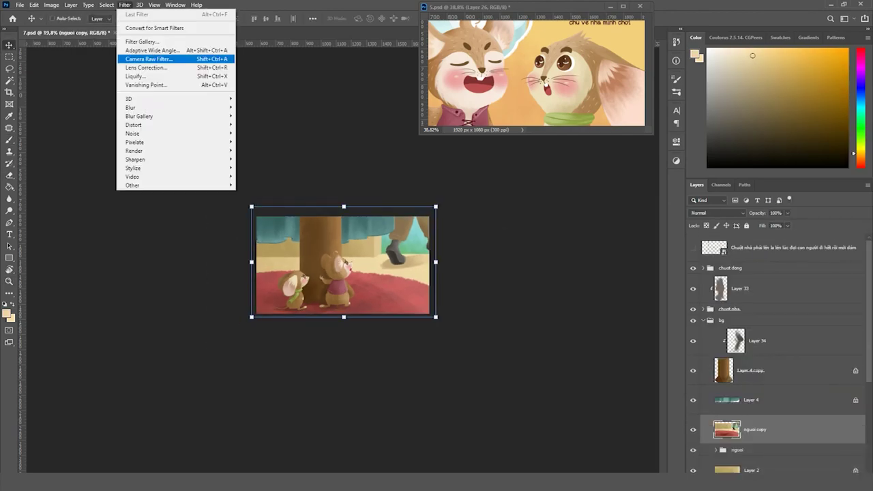
click(698, 121)
key(e)
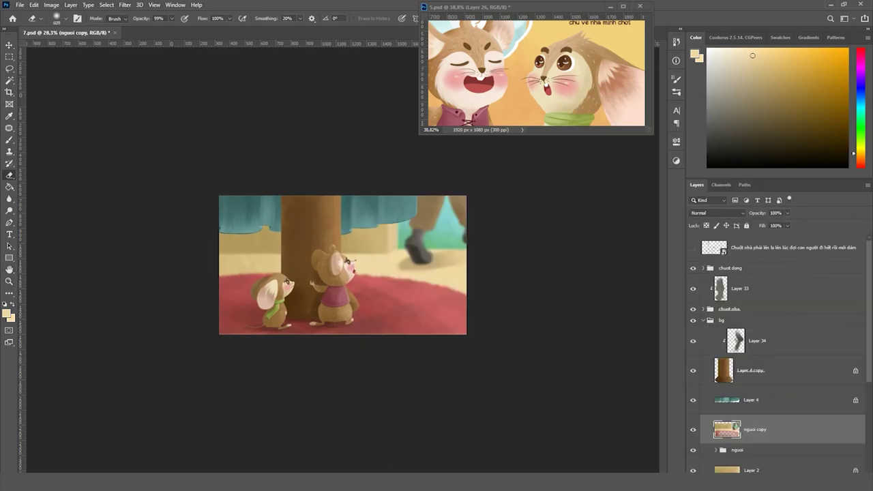
key(ctrl+plus)
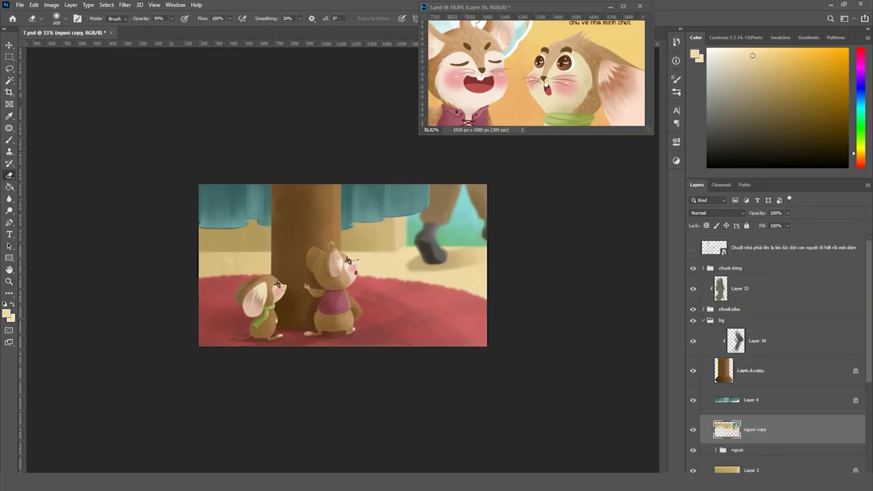